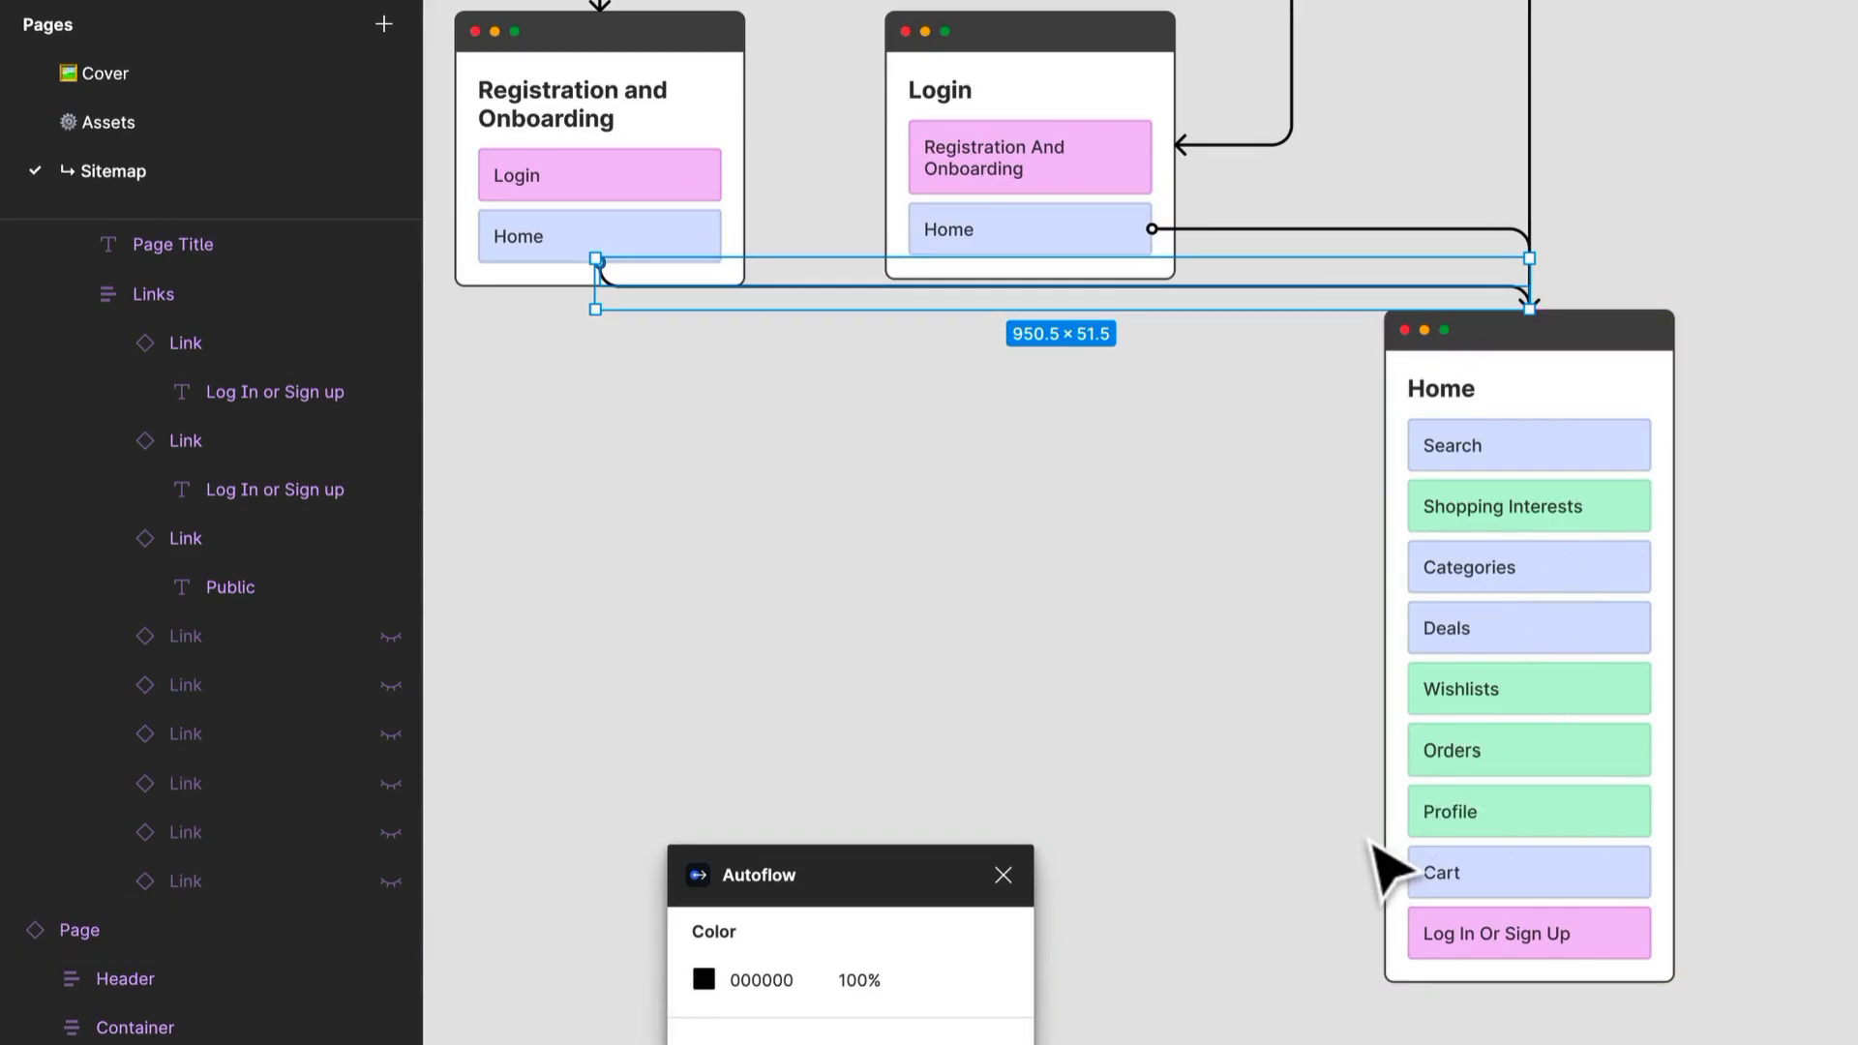
Step: Close the Autoflow plugin window and move the rightmost blank page card from the lower row up beside the Home page
{"action": "left_click_drag", "start_coordinate": [794, 782], "coordinate": [826, 592]}
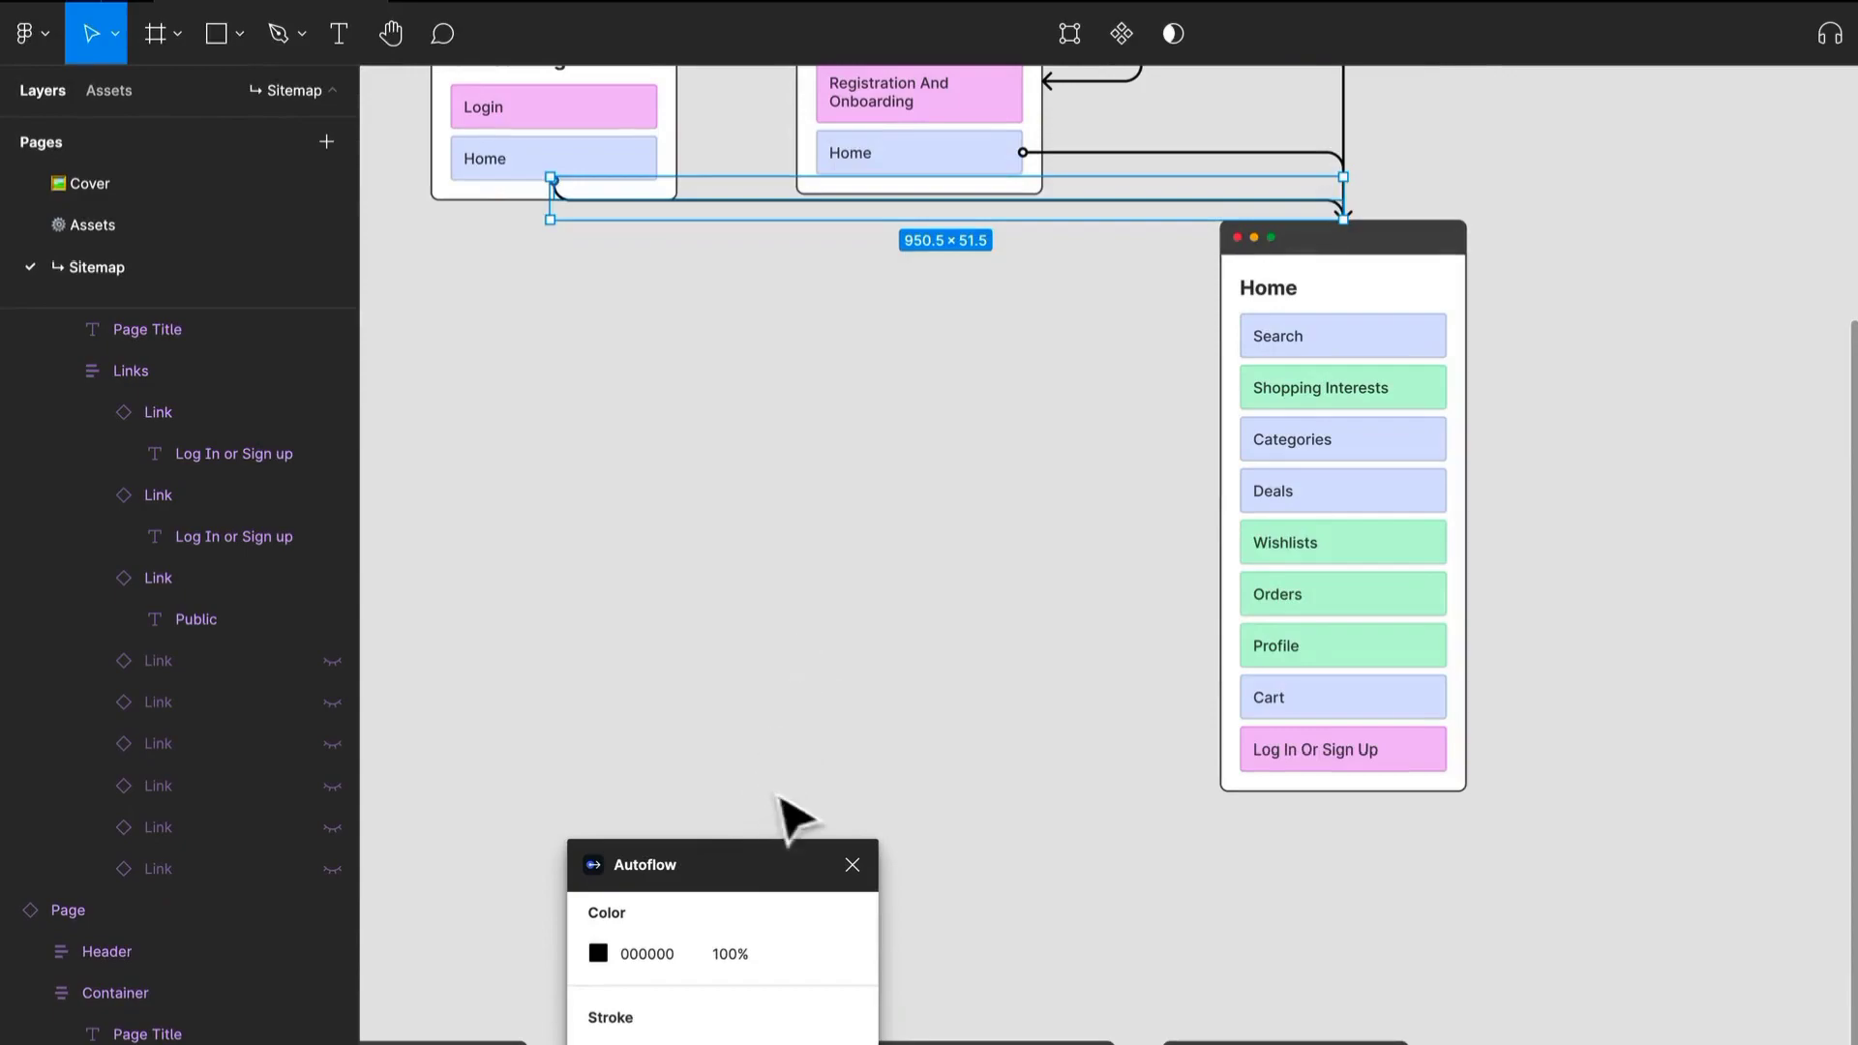
{"action": "left_click", "coordinate": [852, 865]}
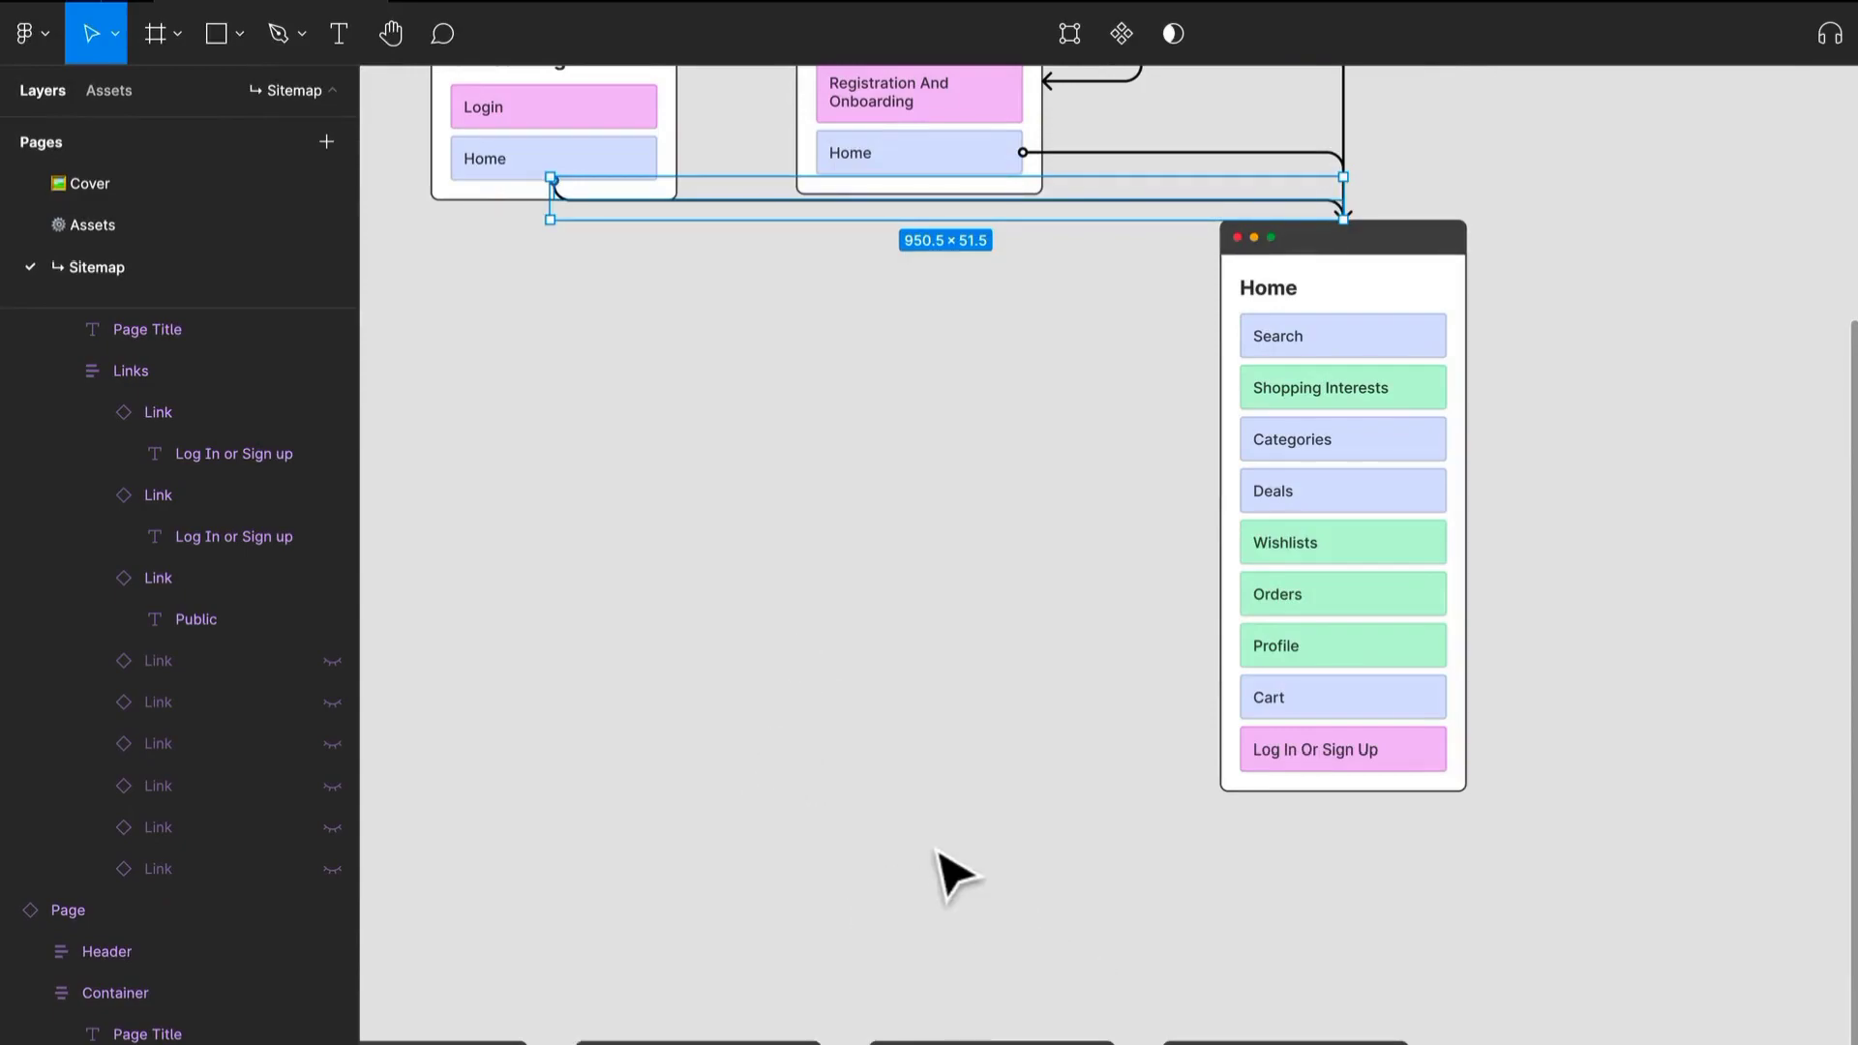
{"action": "scroll", "coordinate": [947, 856], "scroll_direction": "down", "scroll_amount": 5, "text": "ctrl"}
{"action": "scroll", "coordinate": [936, 836], "scroll_direction": "up", "scroll_amount": 6, "text": "ctrl"}
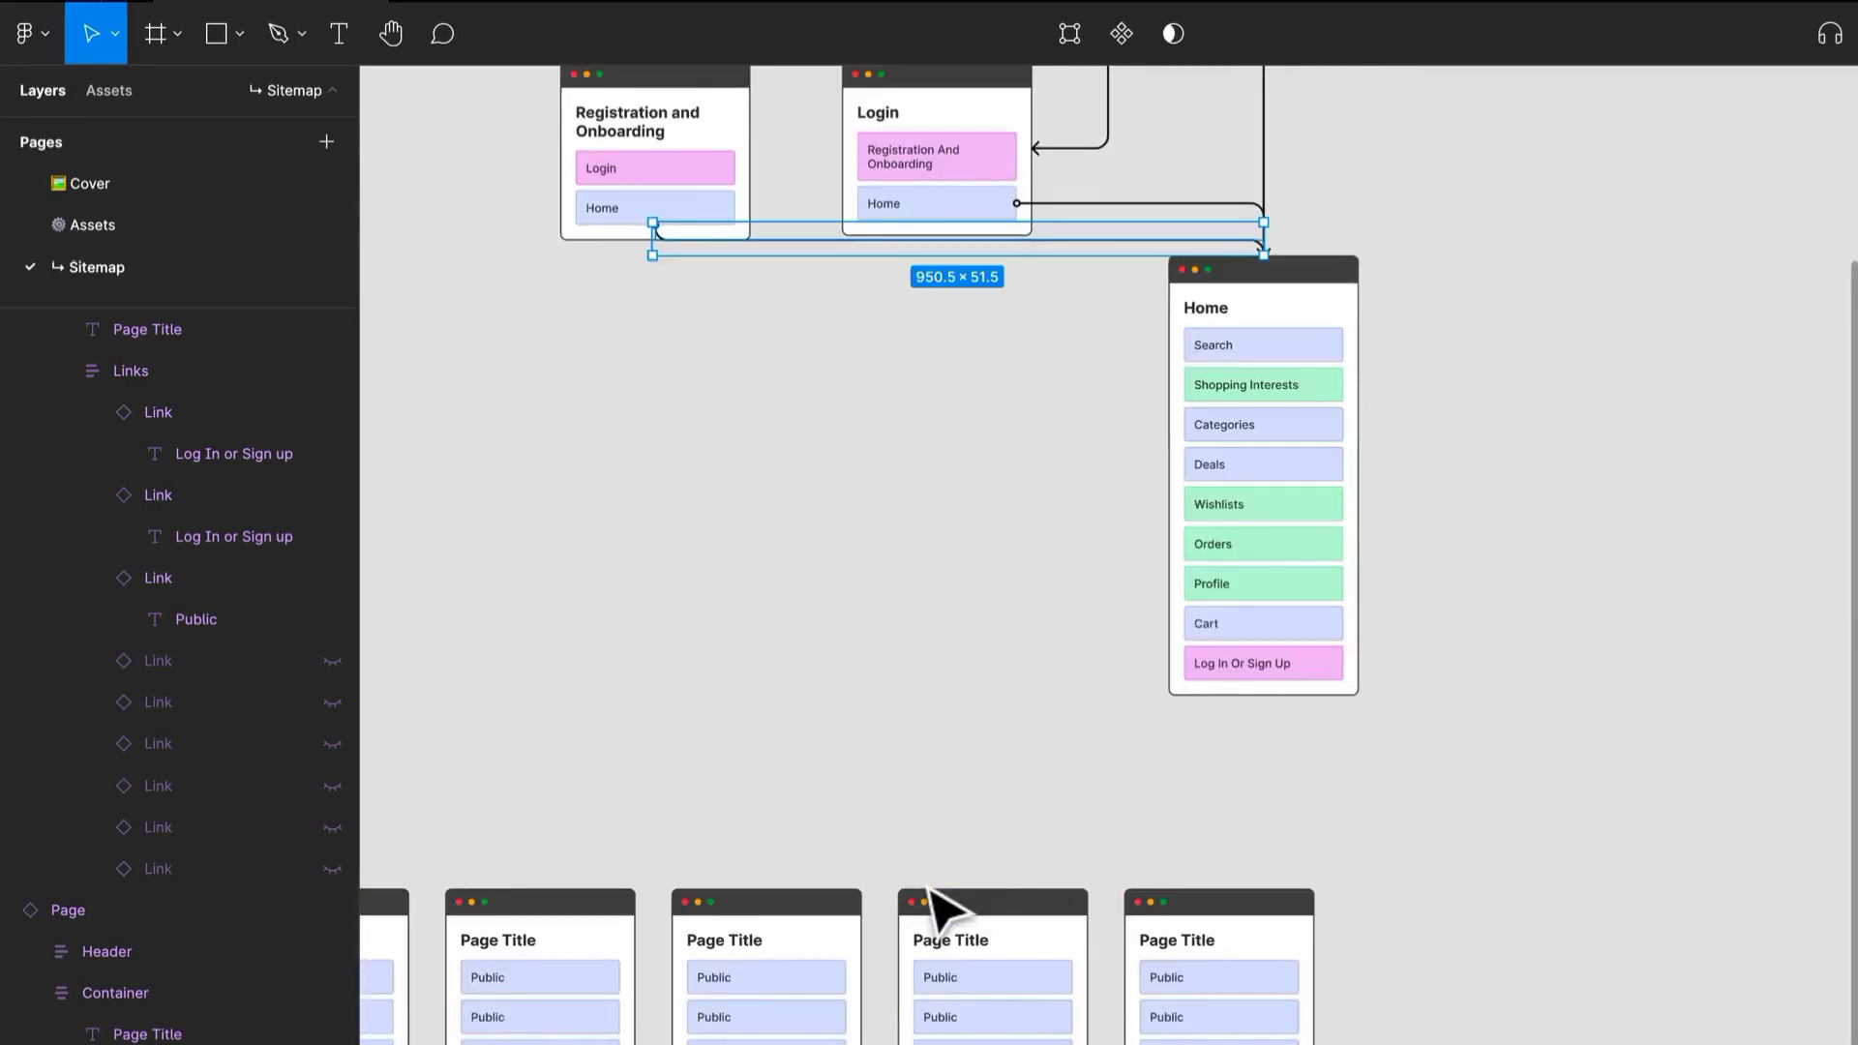
{"action": "left_click_drag", "start_coordinate": [772, 639], "coordinate": [873, 569]}
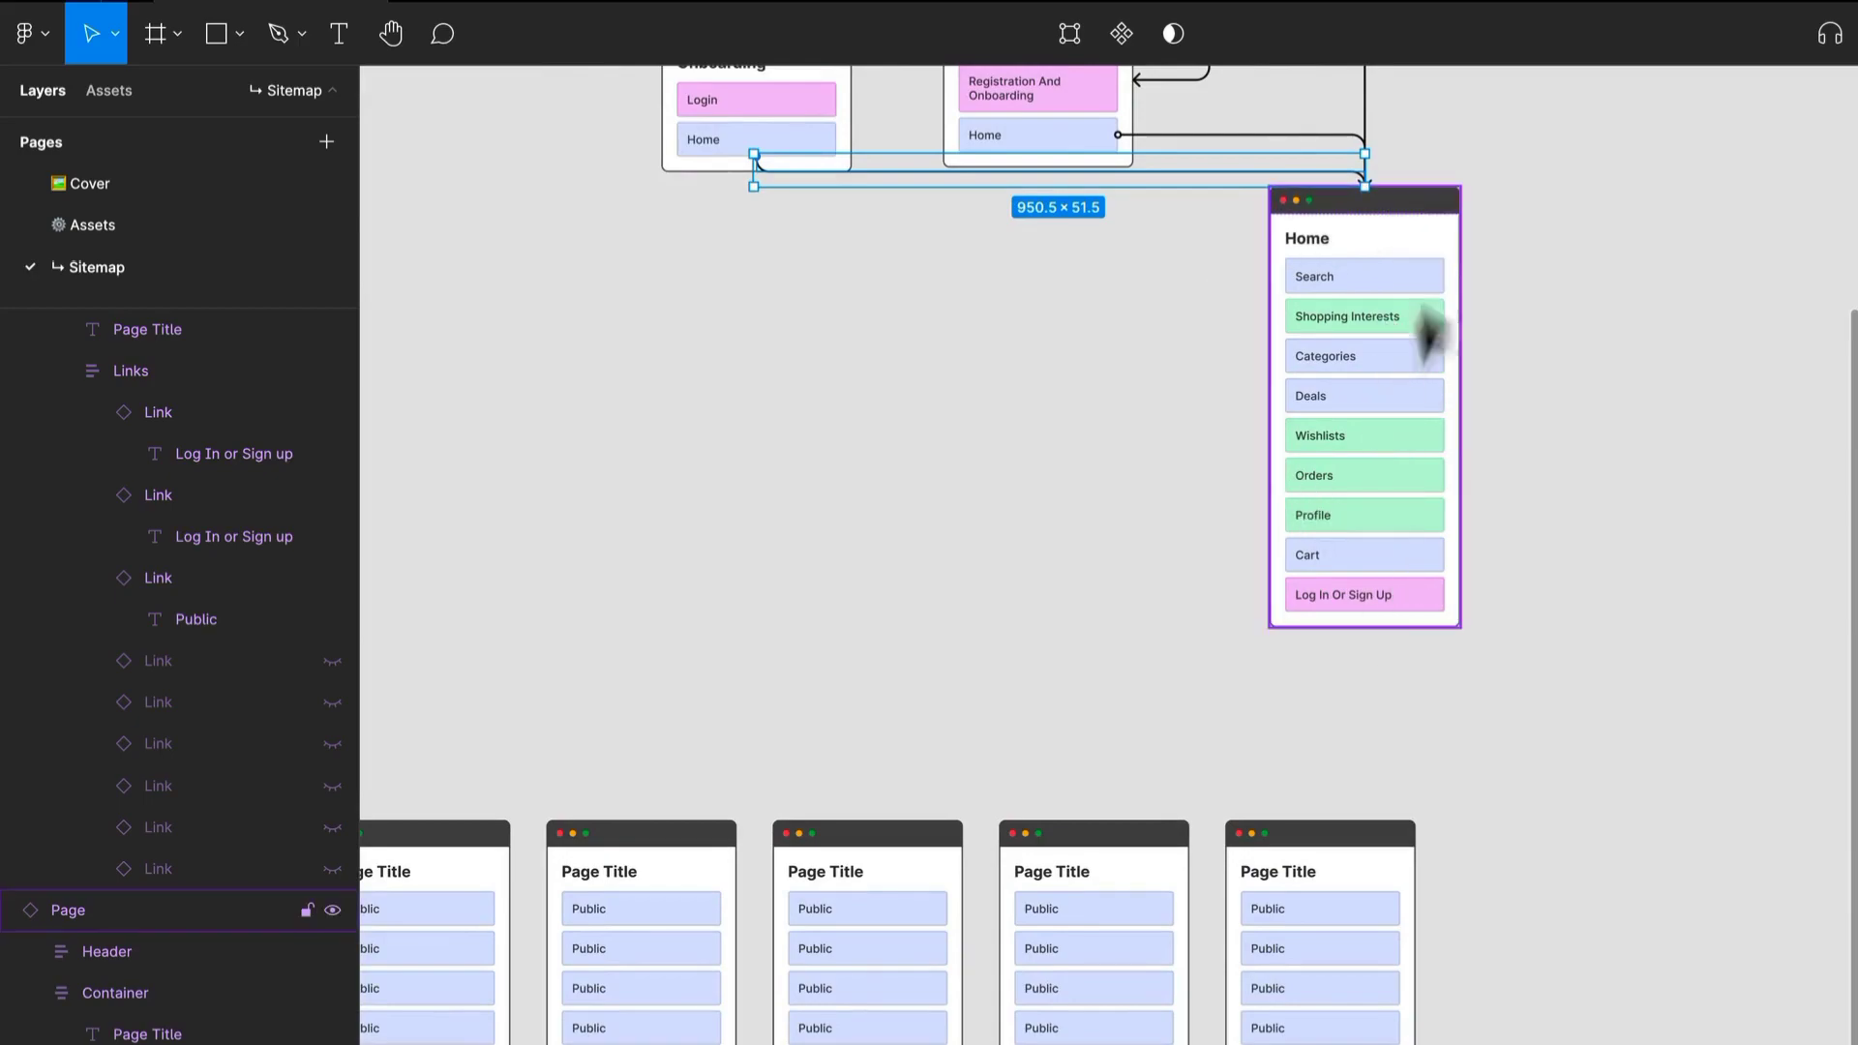
{"action": "left_click", "coordinate": [706, 949]}
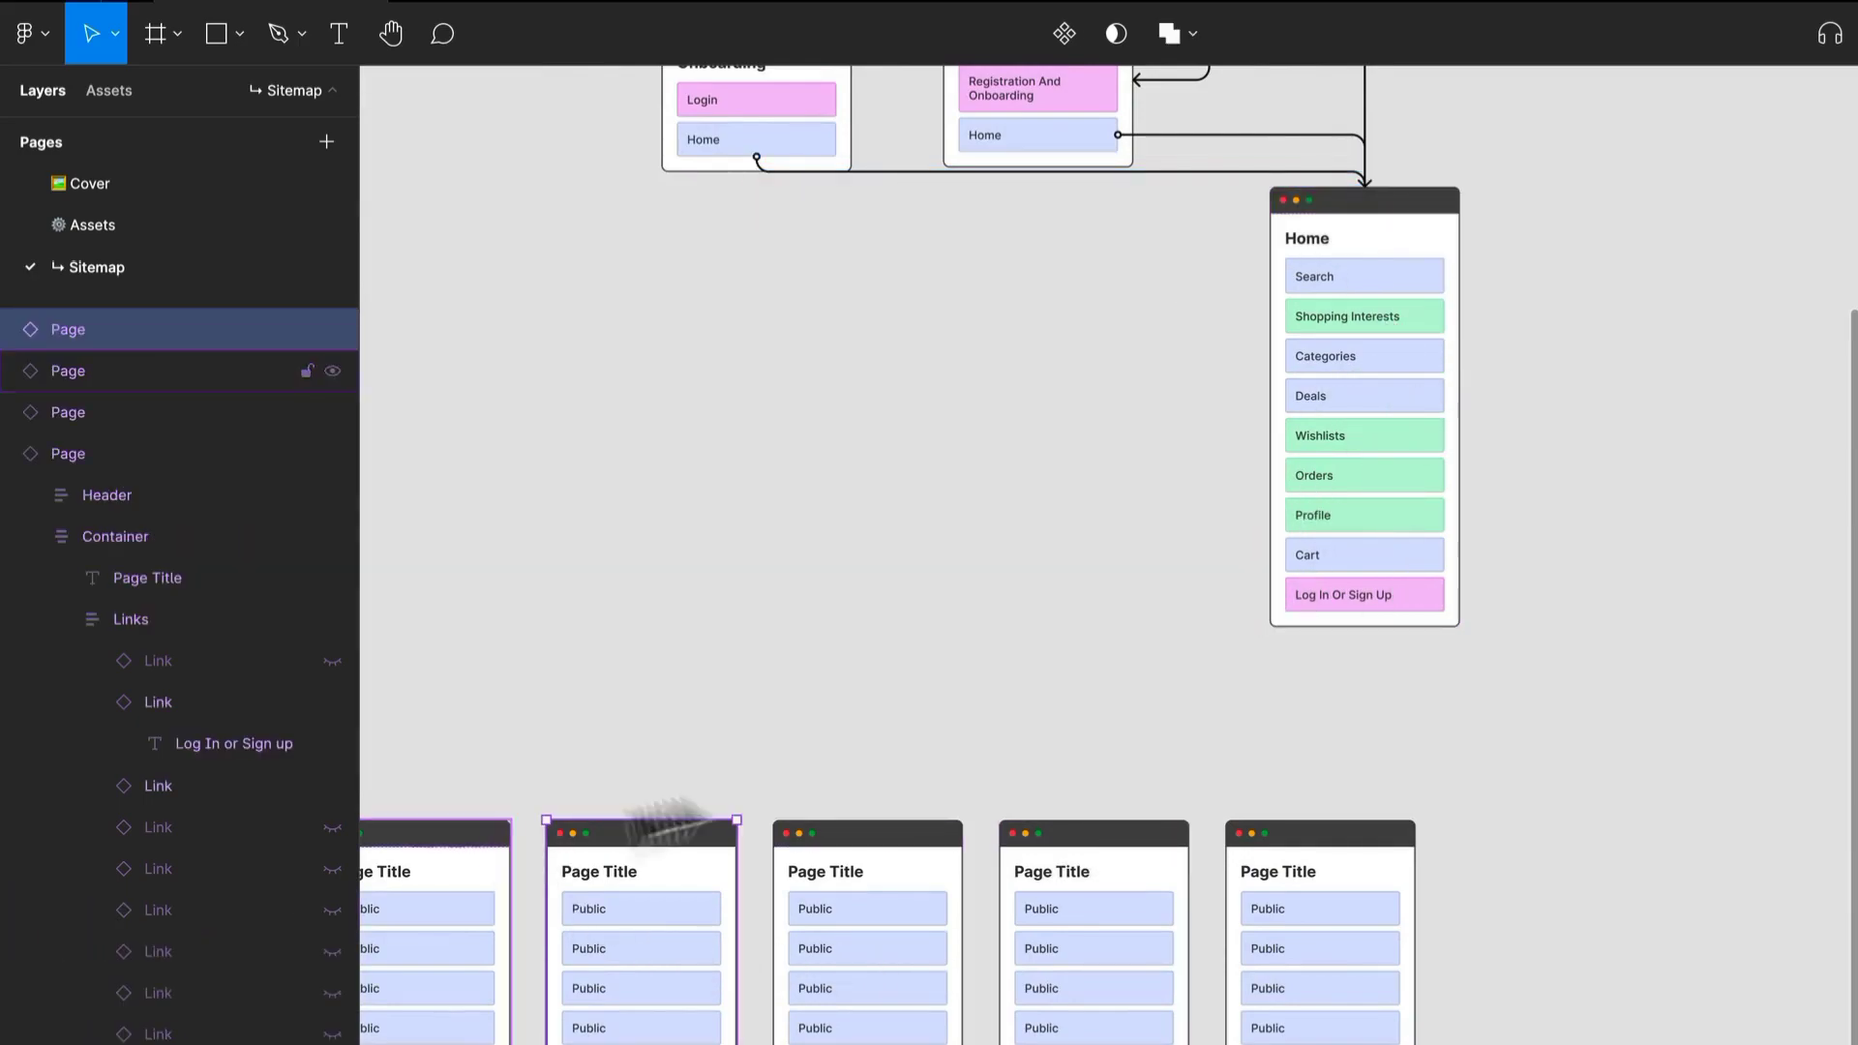
{"action": "left_click_drag", "start_coordinate": [1375, 896], "coordinate": [1138, 334]}
Step: Change the title of the blank page card beside Home to Shopping Interests
{"action": "scroll", "coordinate": [1181, 345], "scroll_direction": "up", "scroll_amount": 3}
{"action": "double_click", "coordinate": [987, 283]}
{"action": "double_click", "coordinate": [975, 273]}
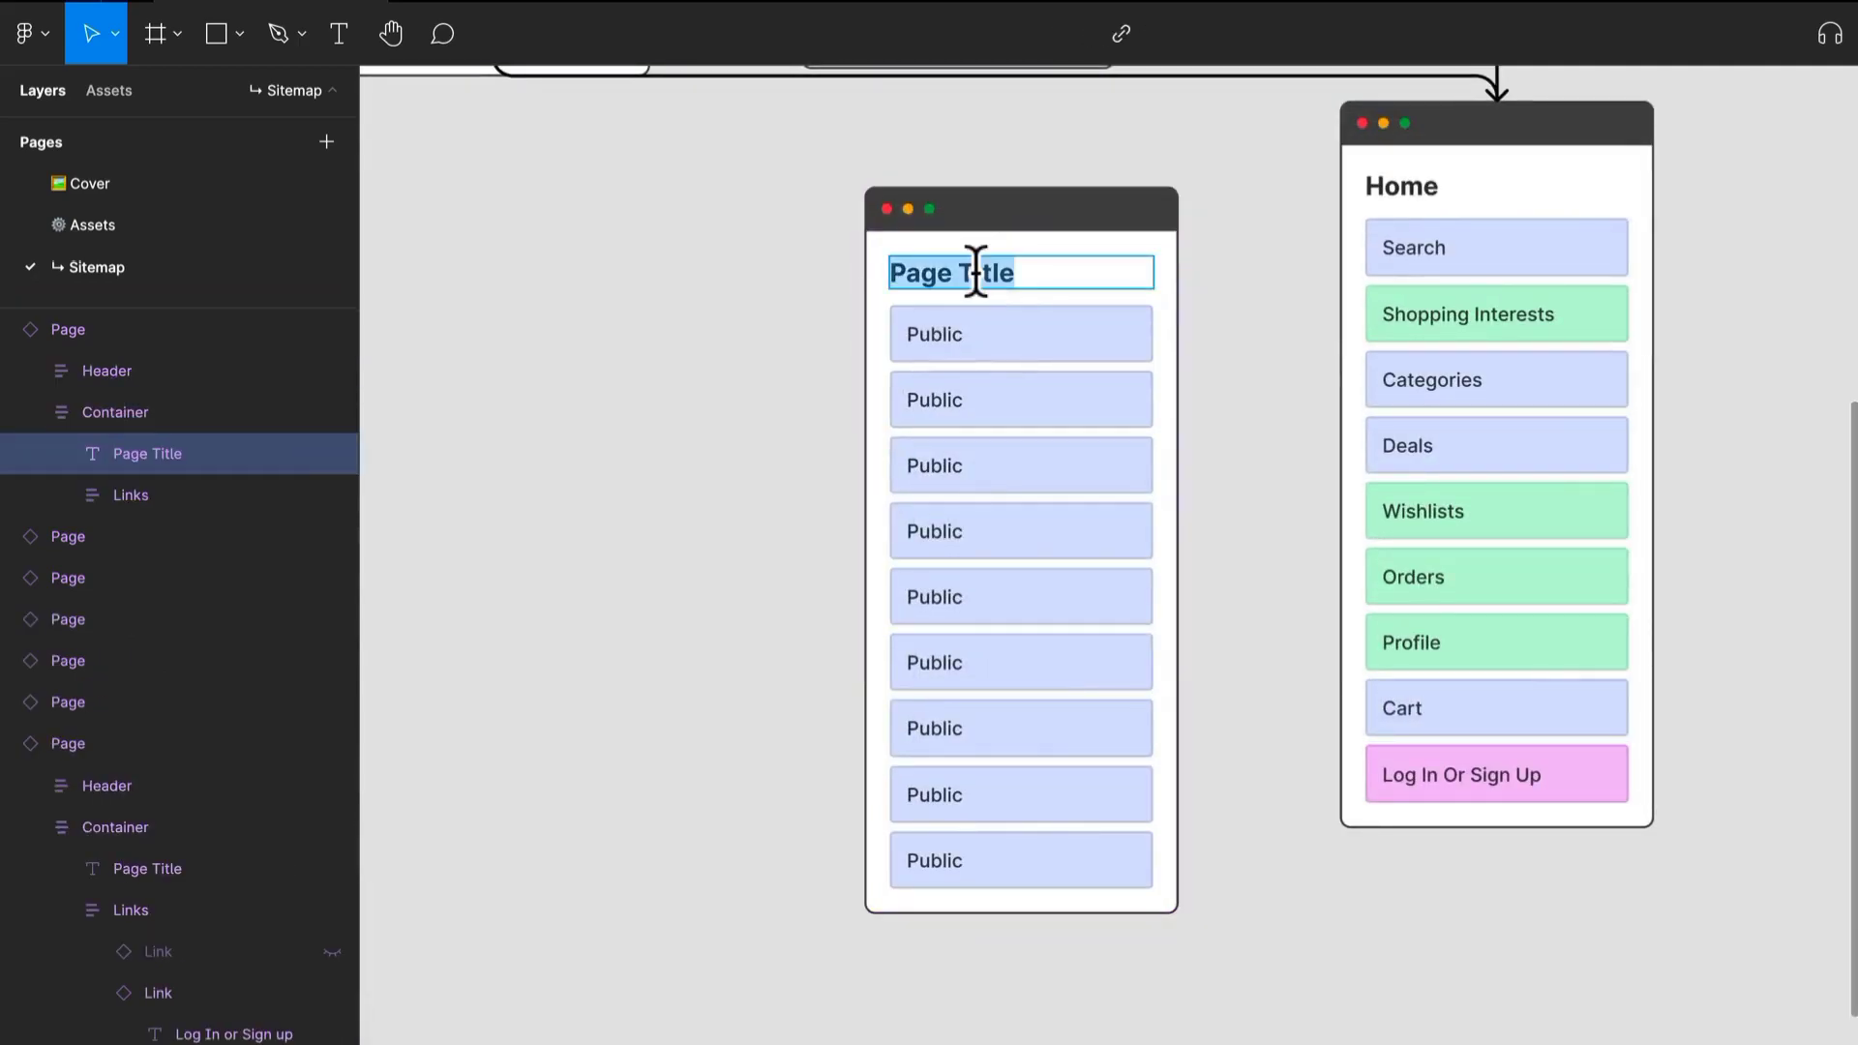
{"action": "type", "text": "Shopping Interests"}
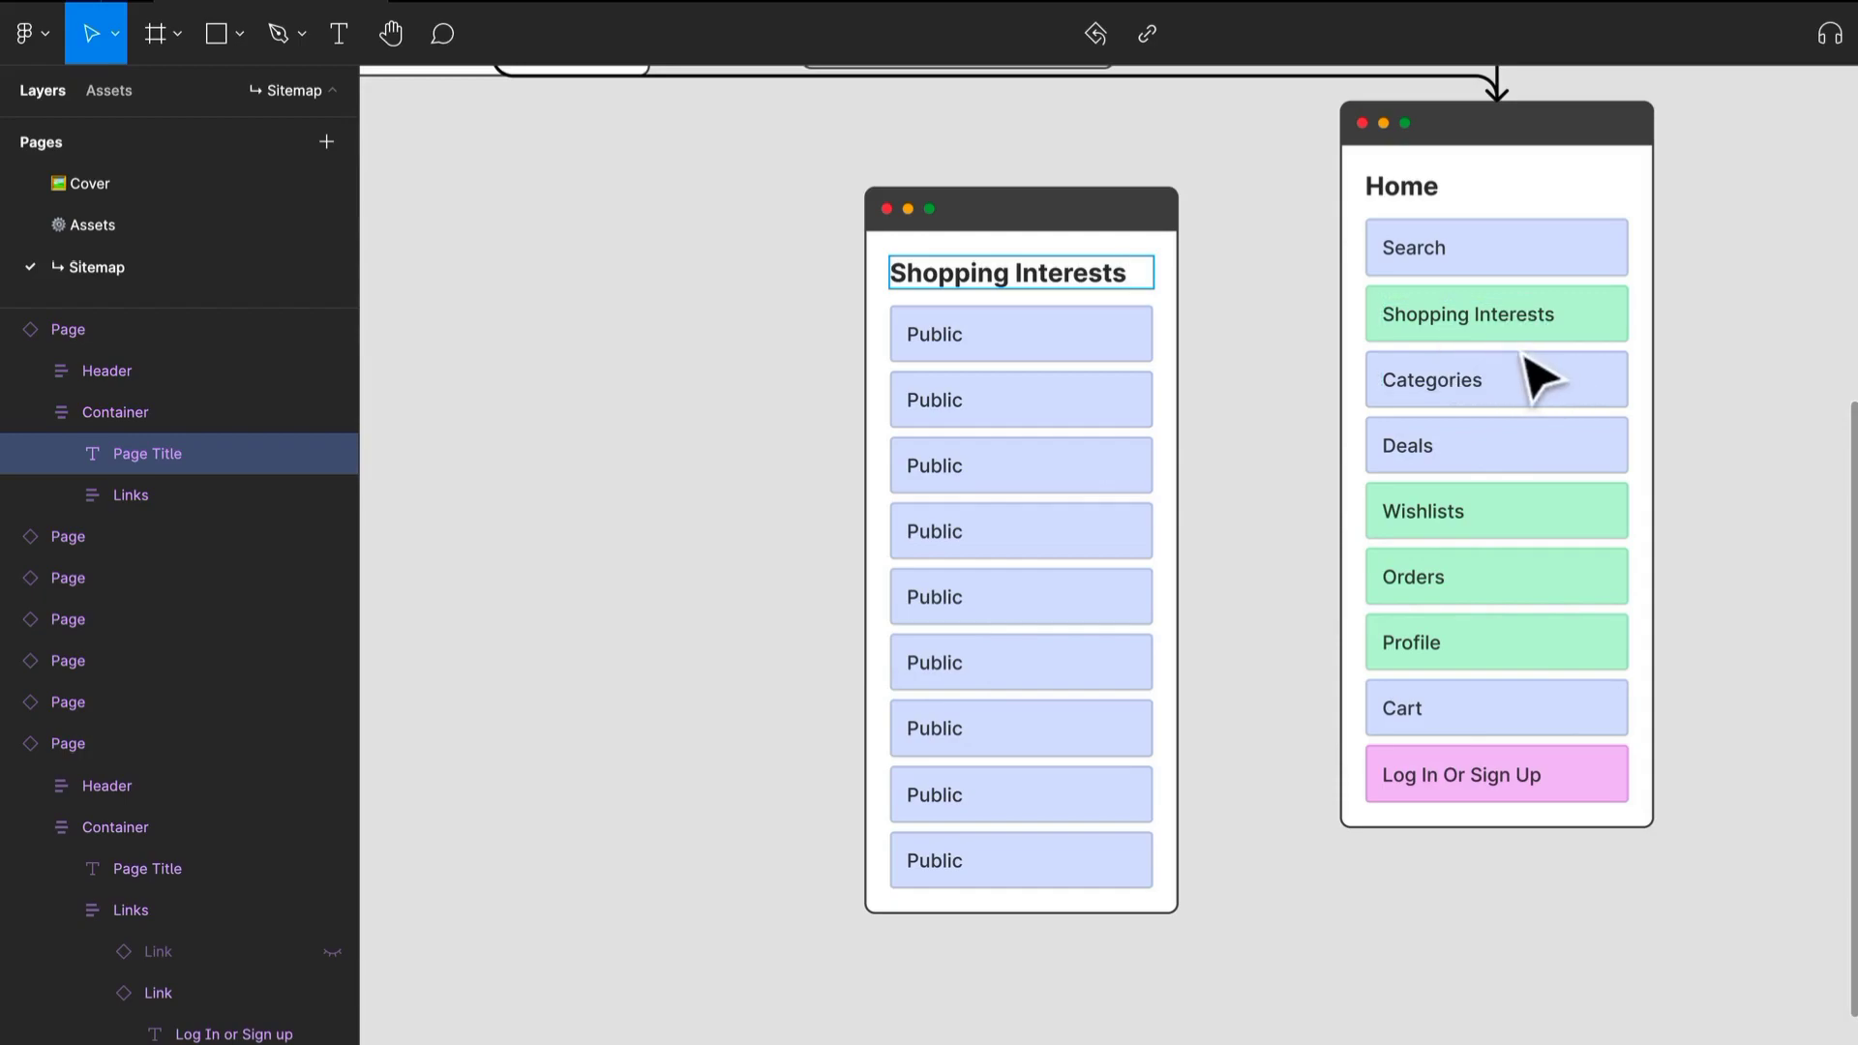
Step: Set the link type of the first link on the Shopping Interests page to Log in or Sign Up
{"action": "left_click", "coordinate": [1055, 354]}
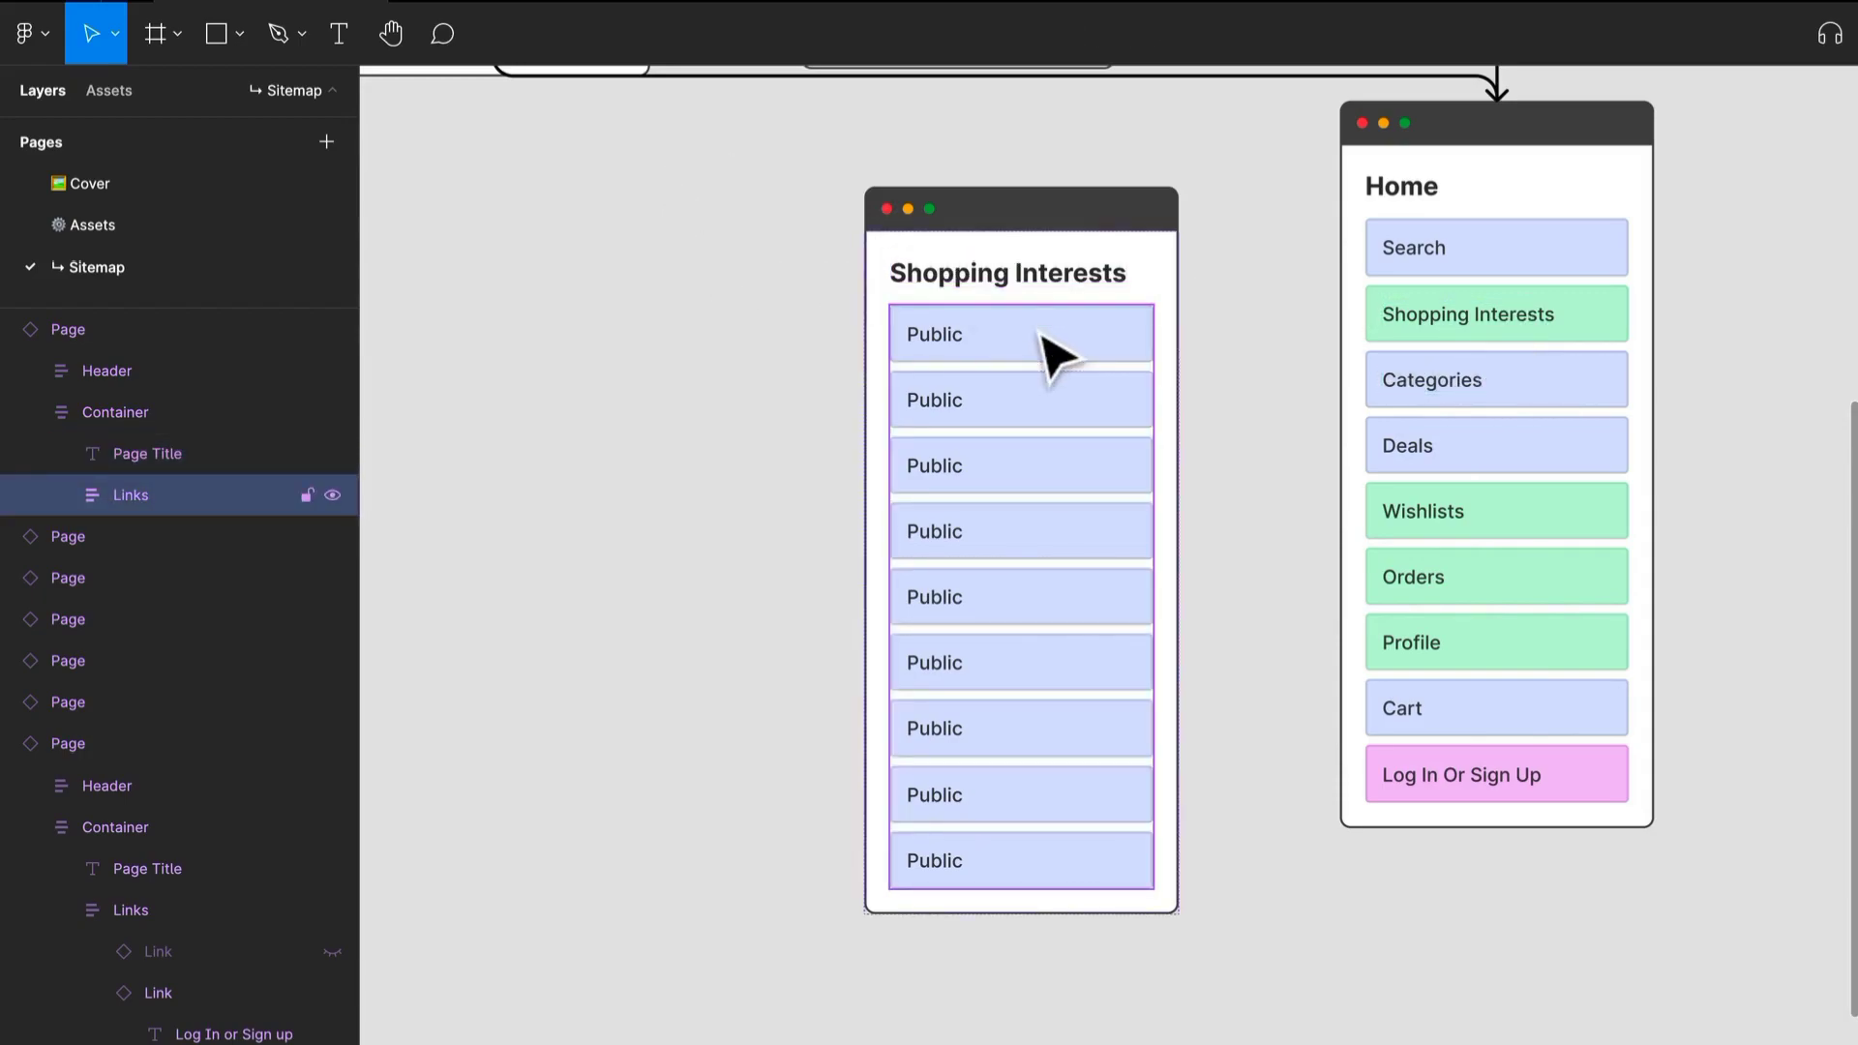
{"action": "left_click", "coordinate": [1055, 355]}
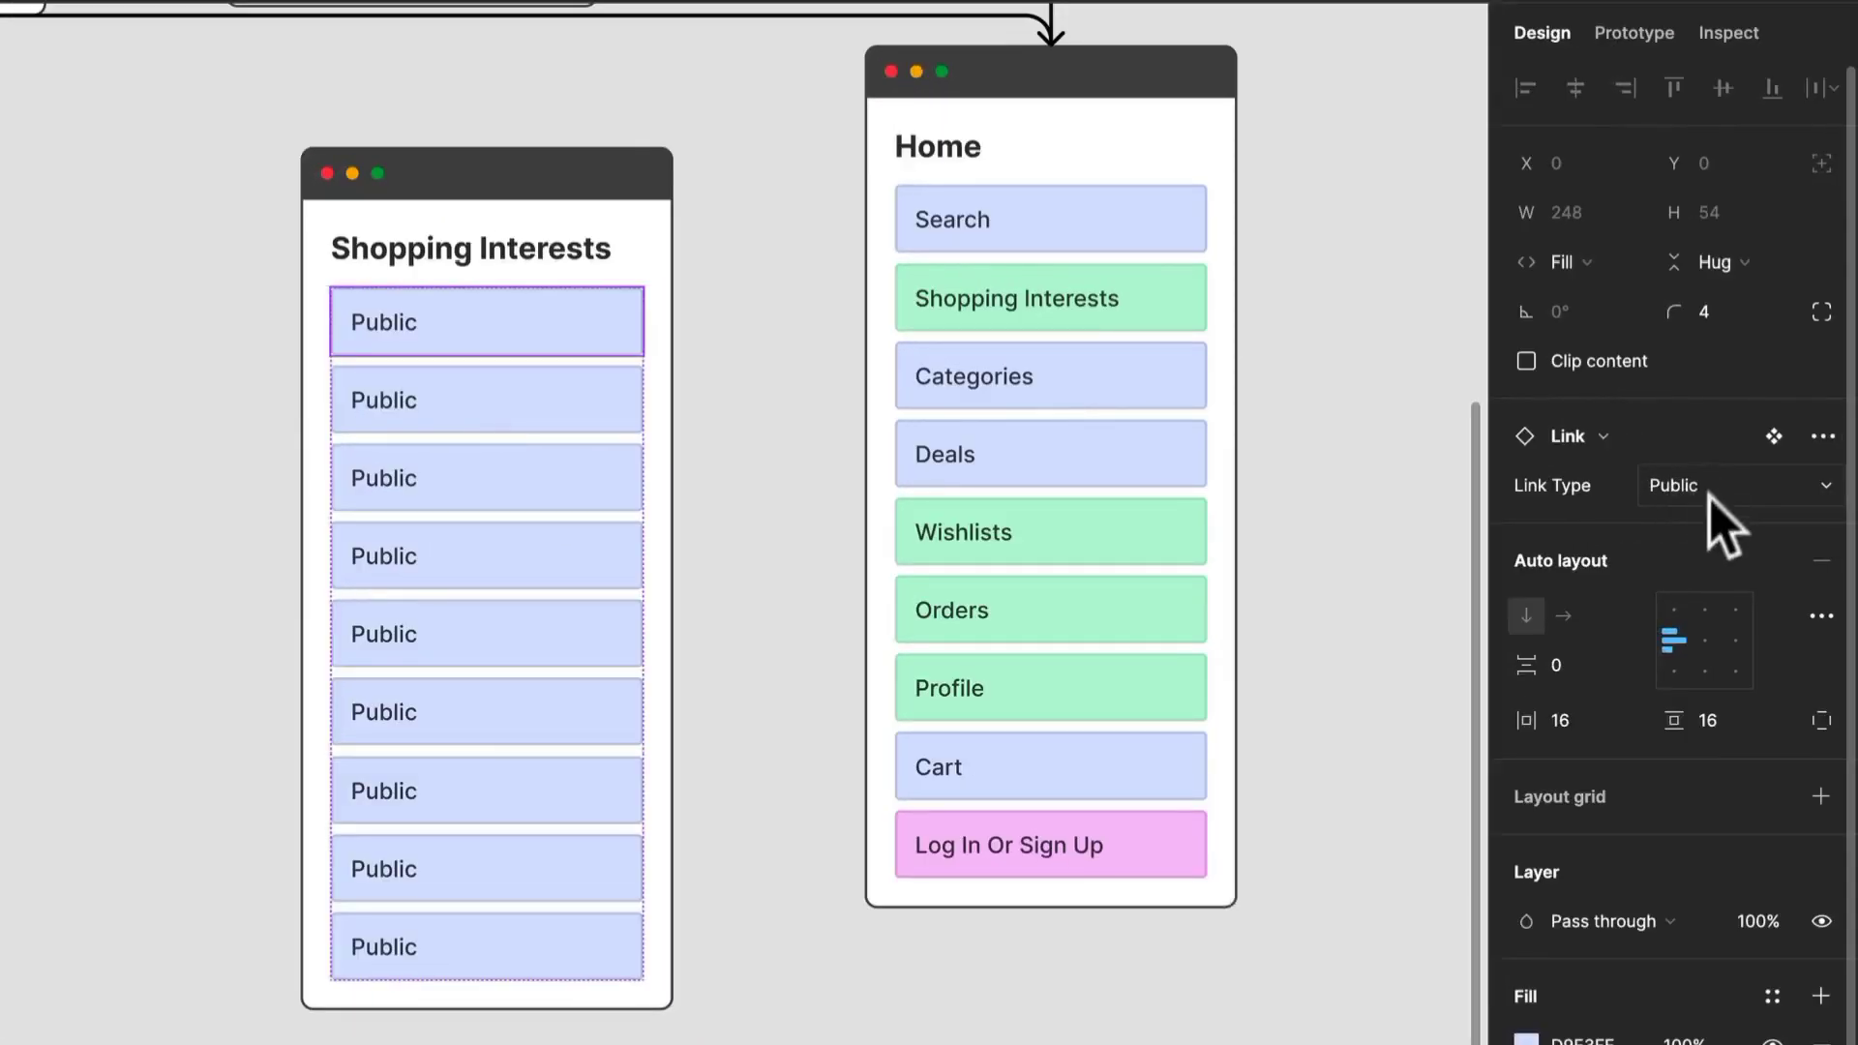
{"action": "left_click", "coordinate": [1711, 485]}
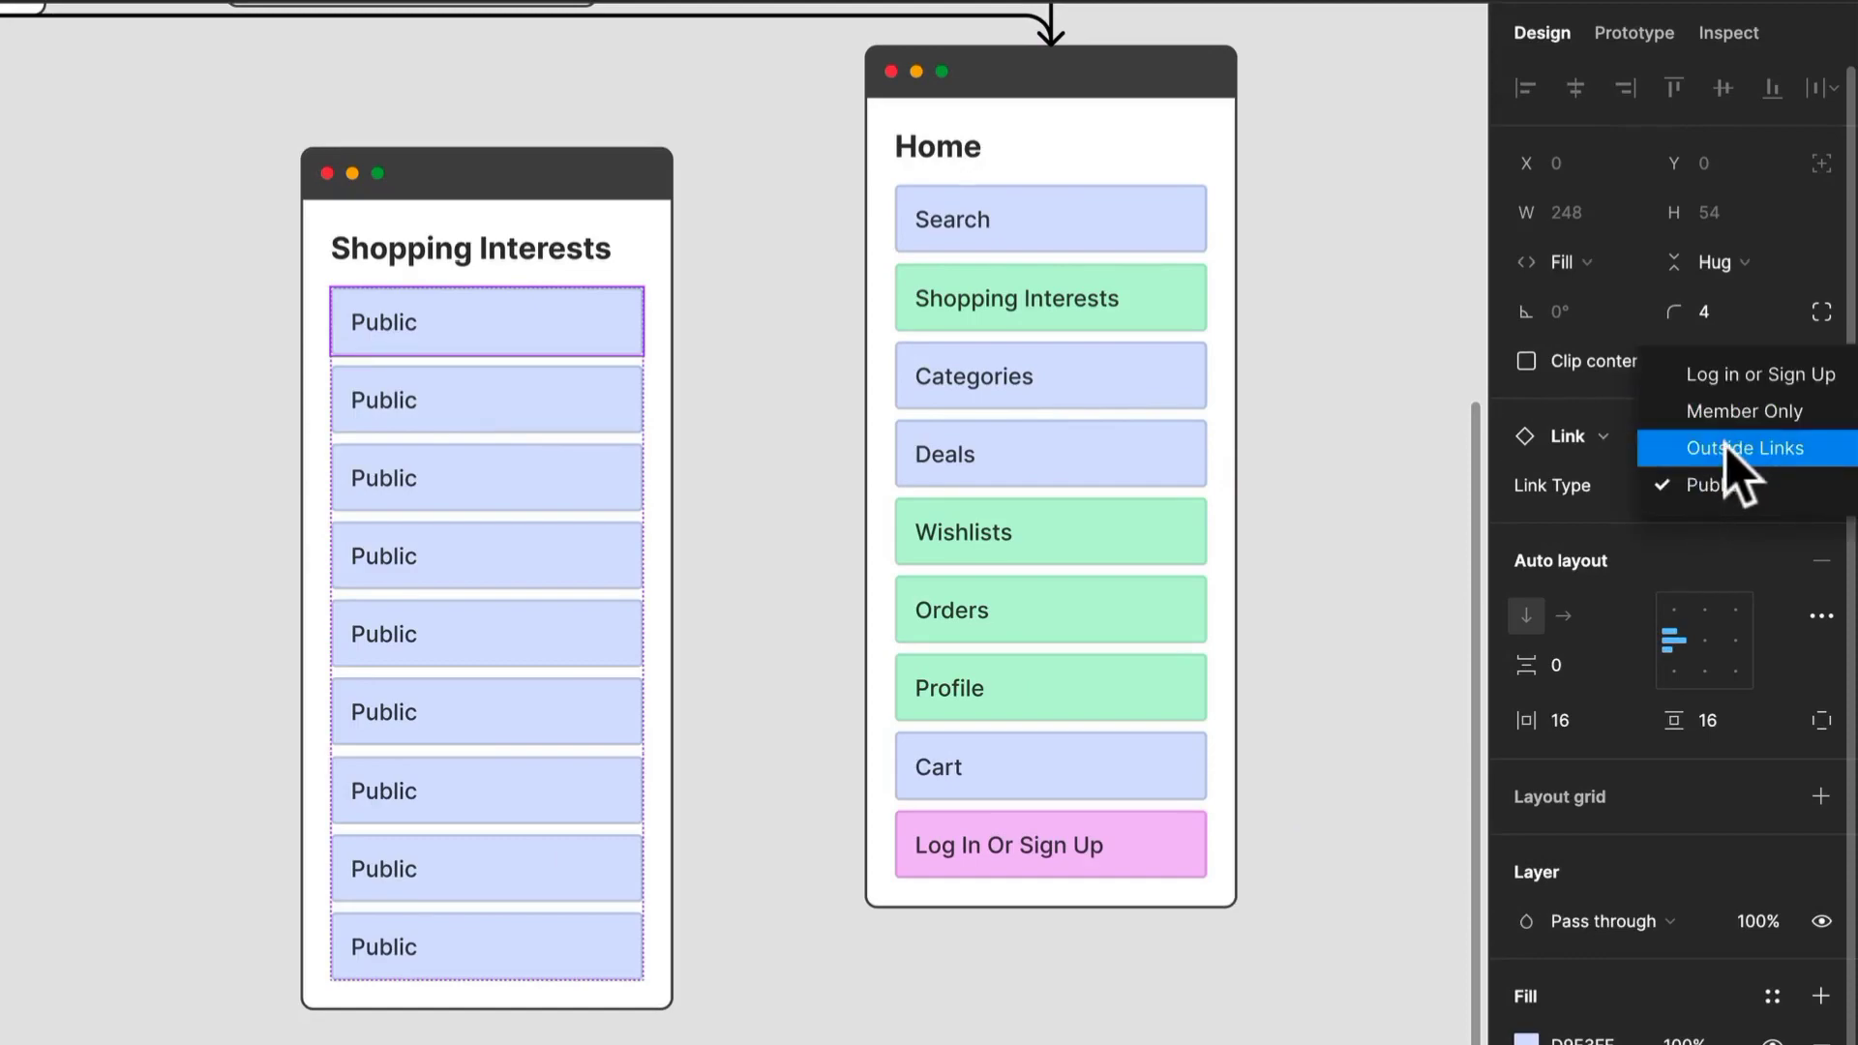
{"action": "left_click", "coordinate": [1739, 378]}
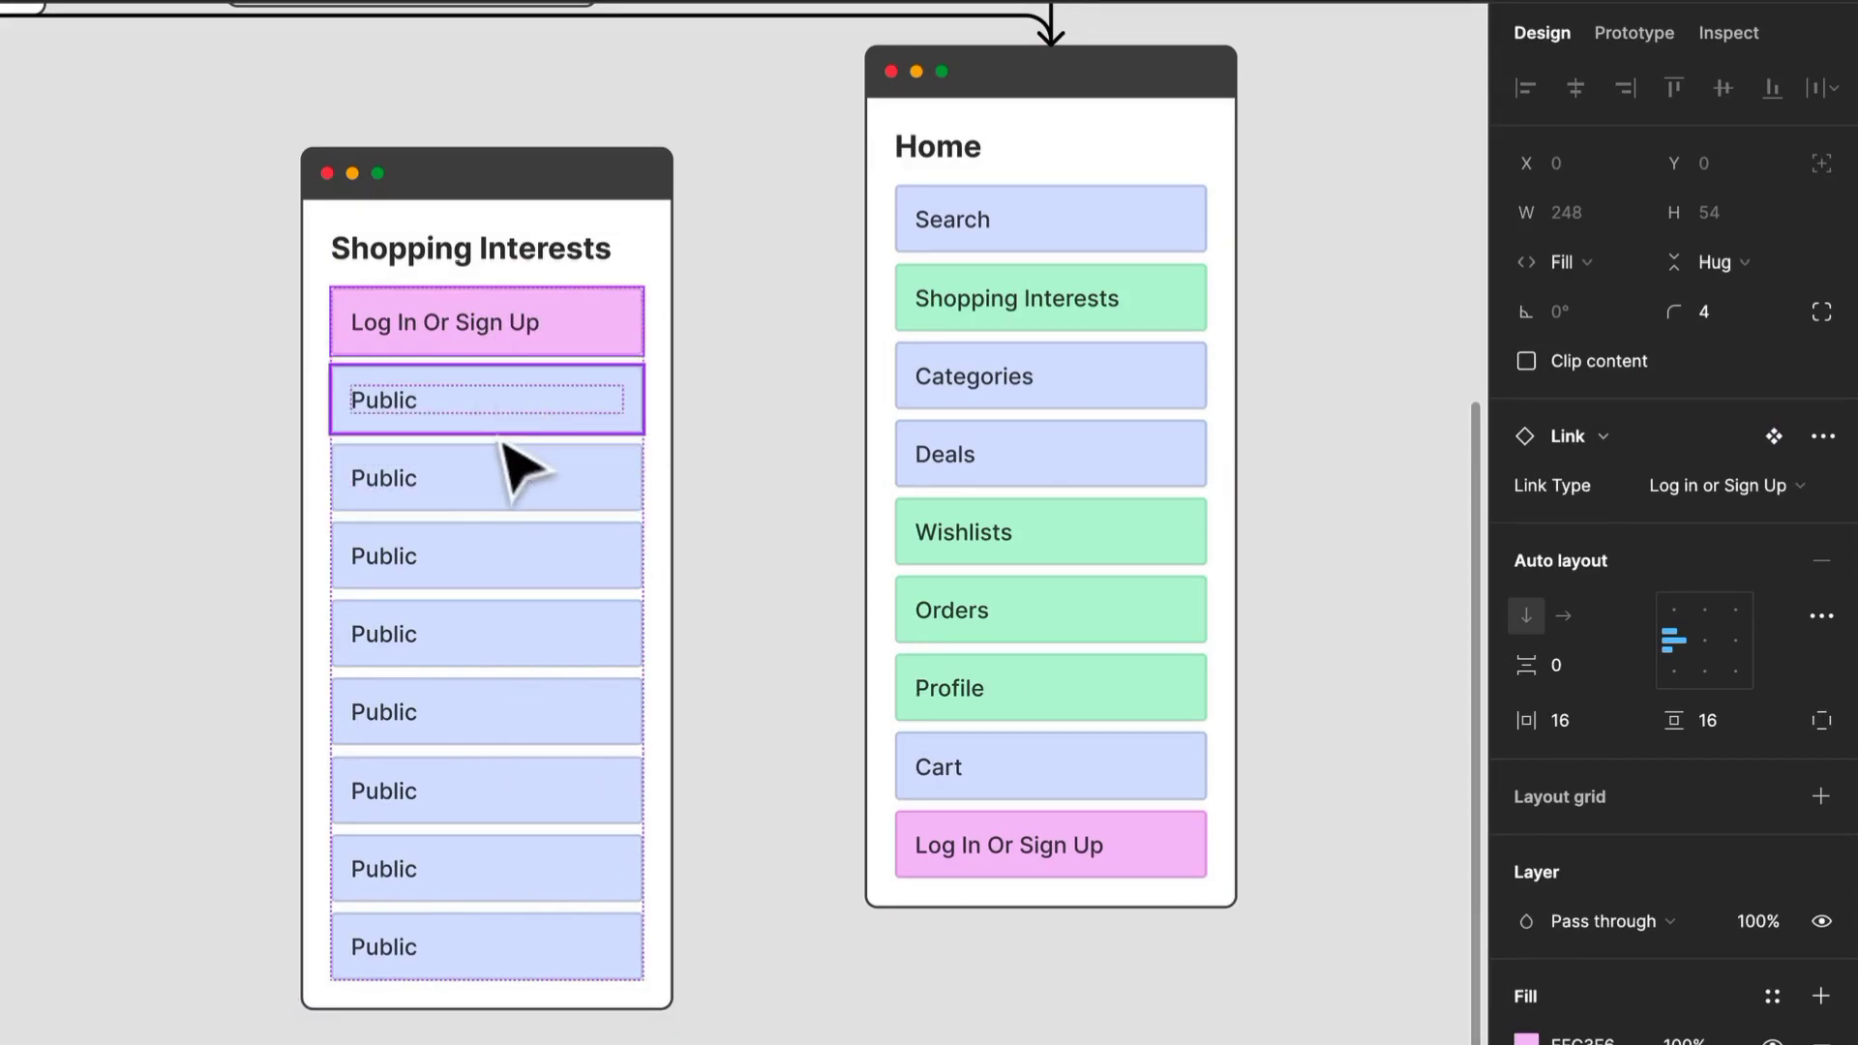
Step: Set the next four links on the Shopping Interests page to Member Only and remove the four remaining Public links
{"action": "left_click", "coordinate": [531, 431]}
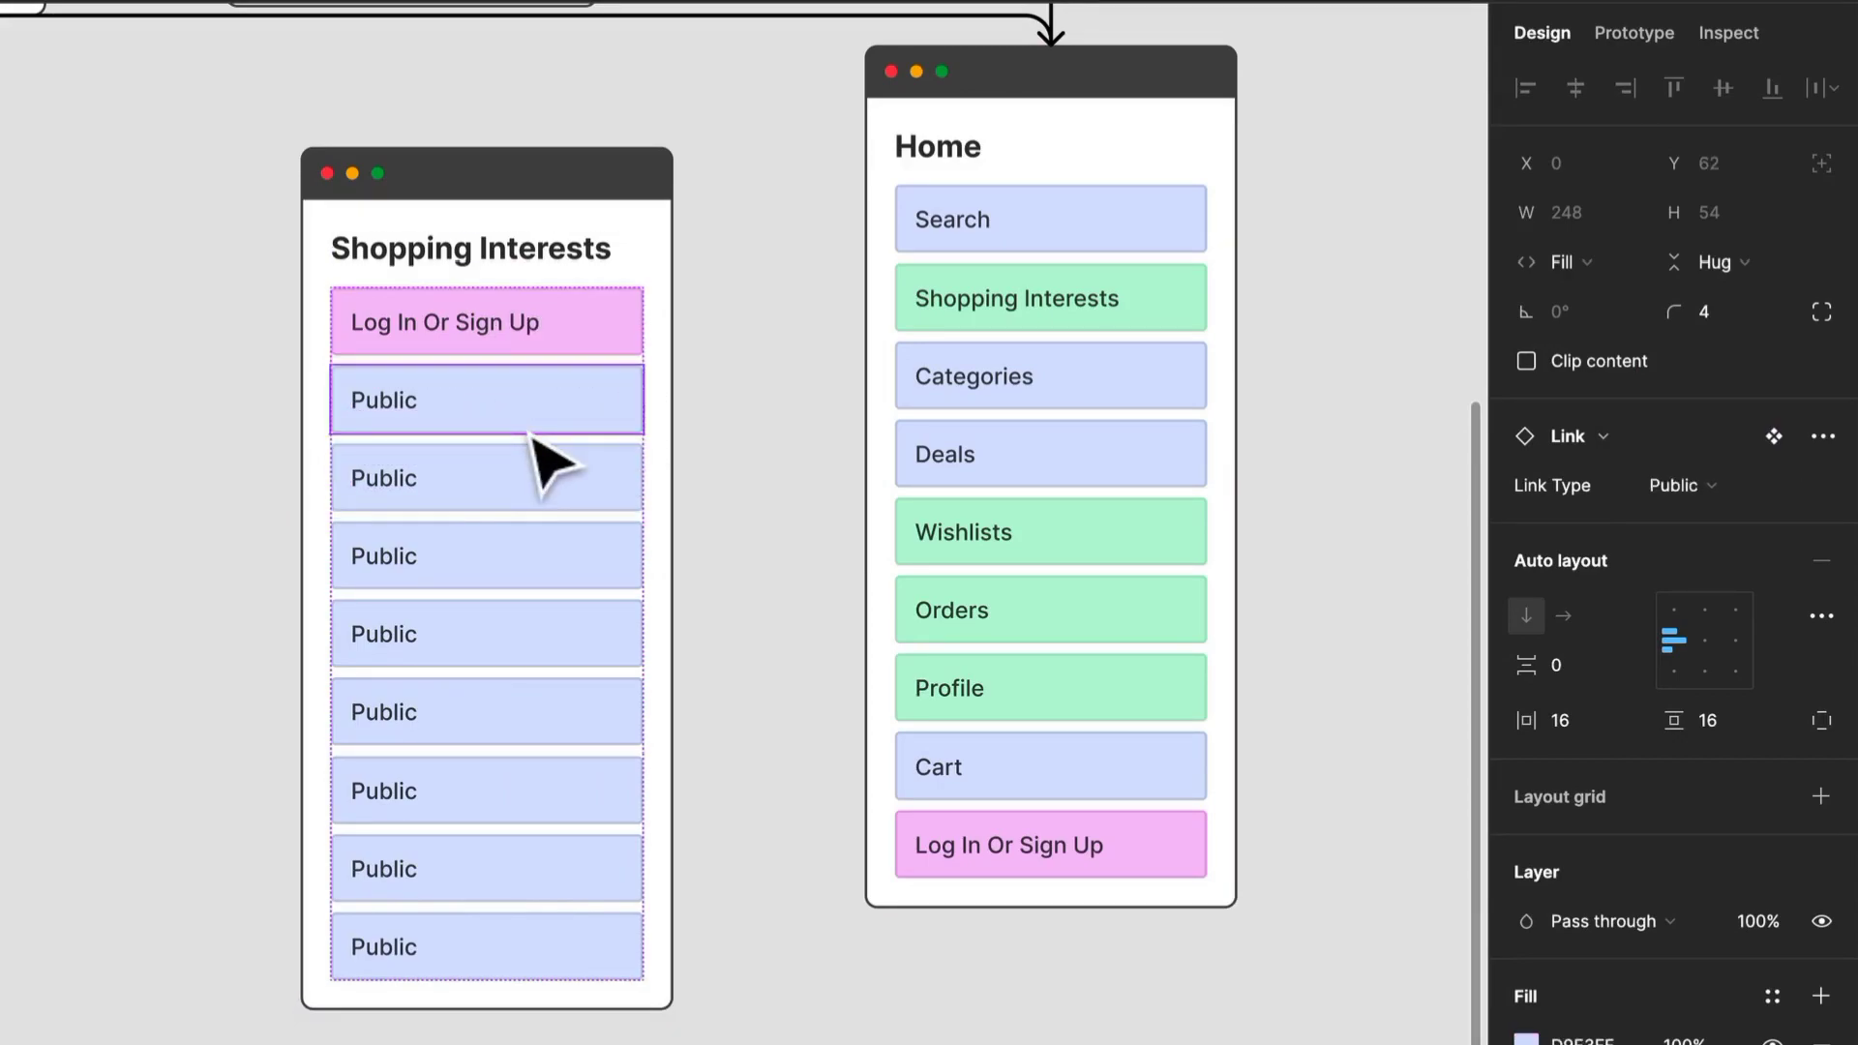
{"action": "left_click_drag", "start_coordinate": [530, 435], "coordinate": [540, 627]}
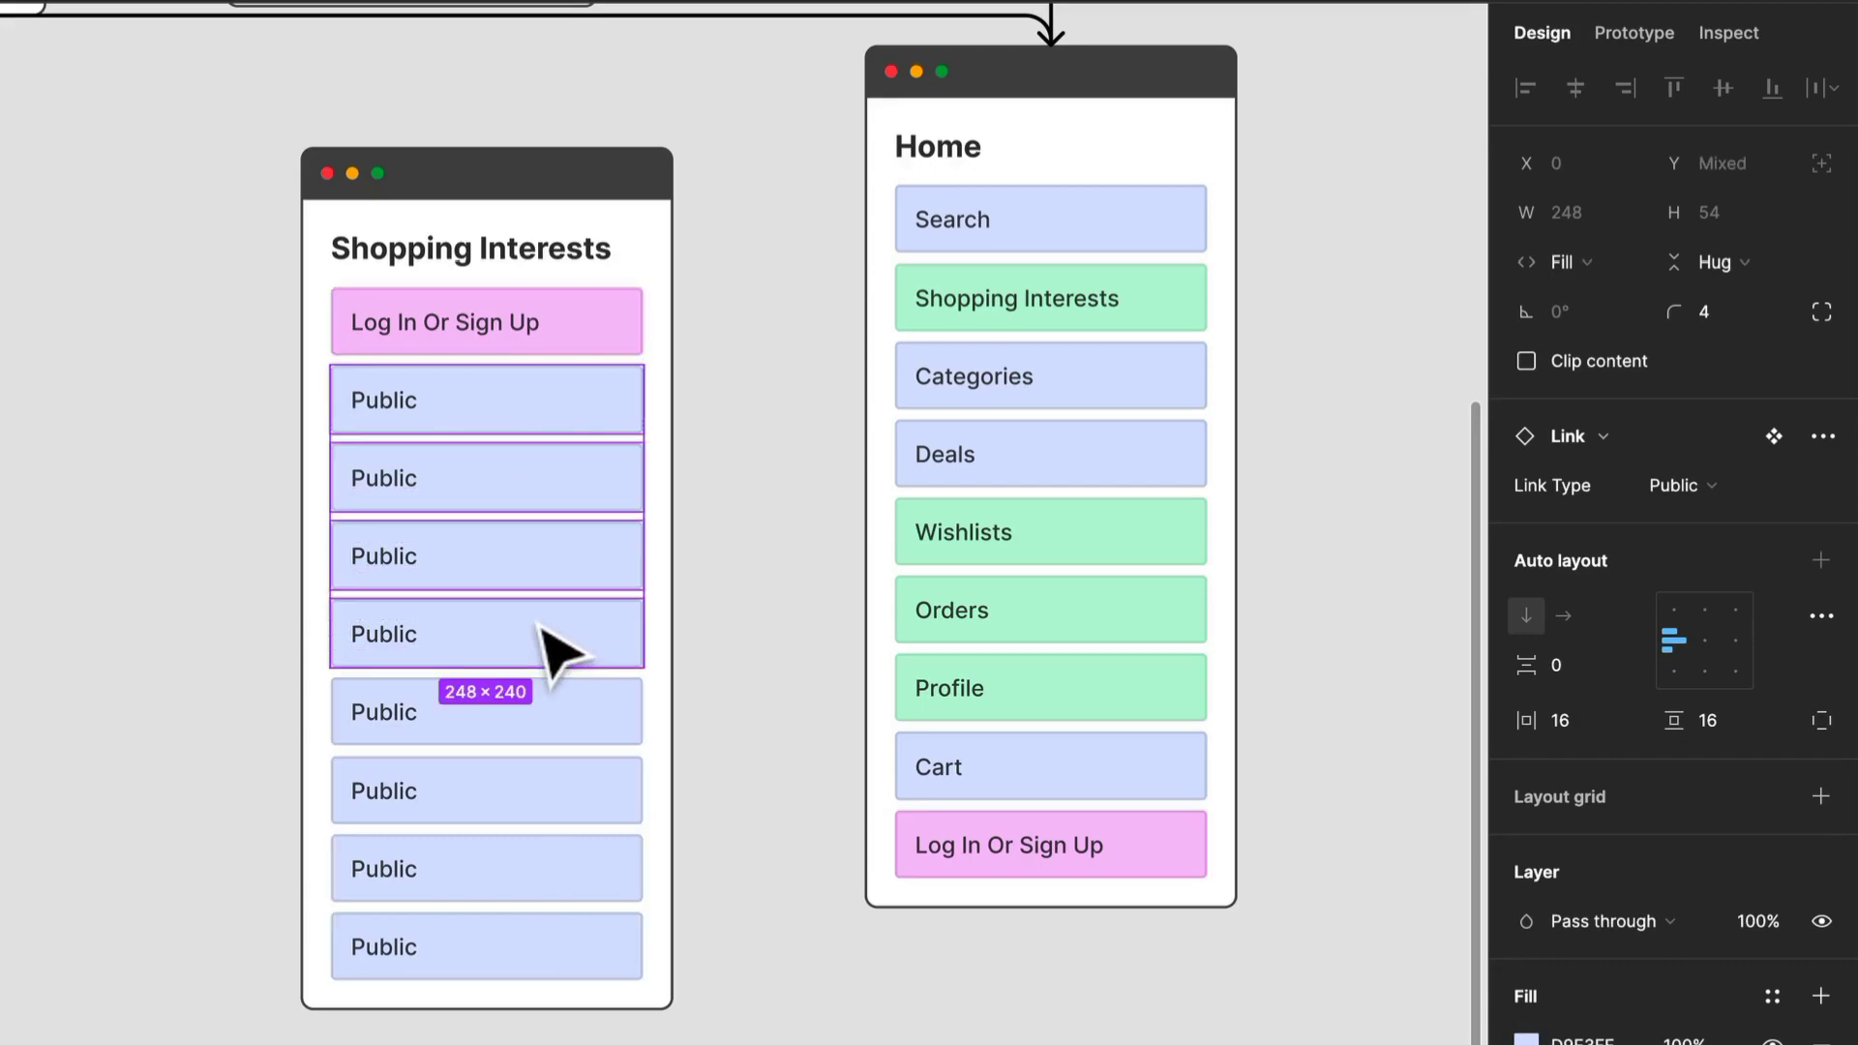
{"action": "left_click", "coordinate": [1694, 484]}
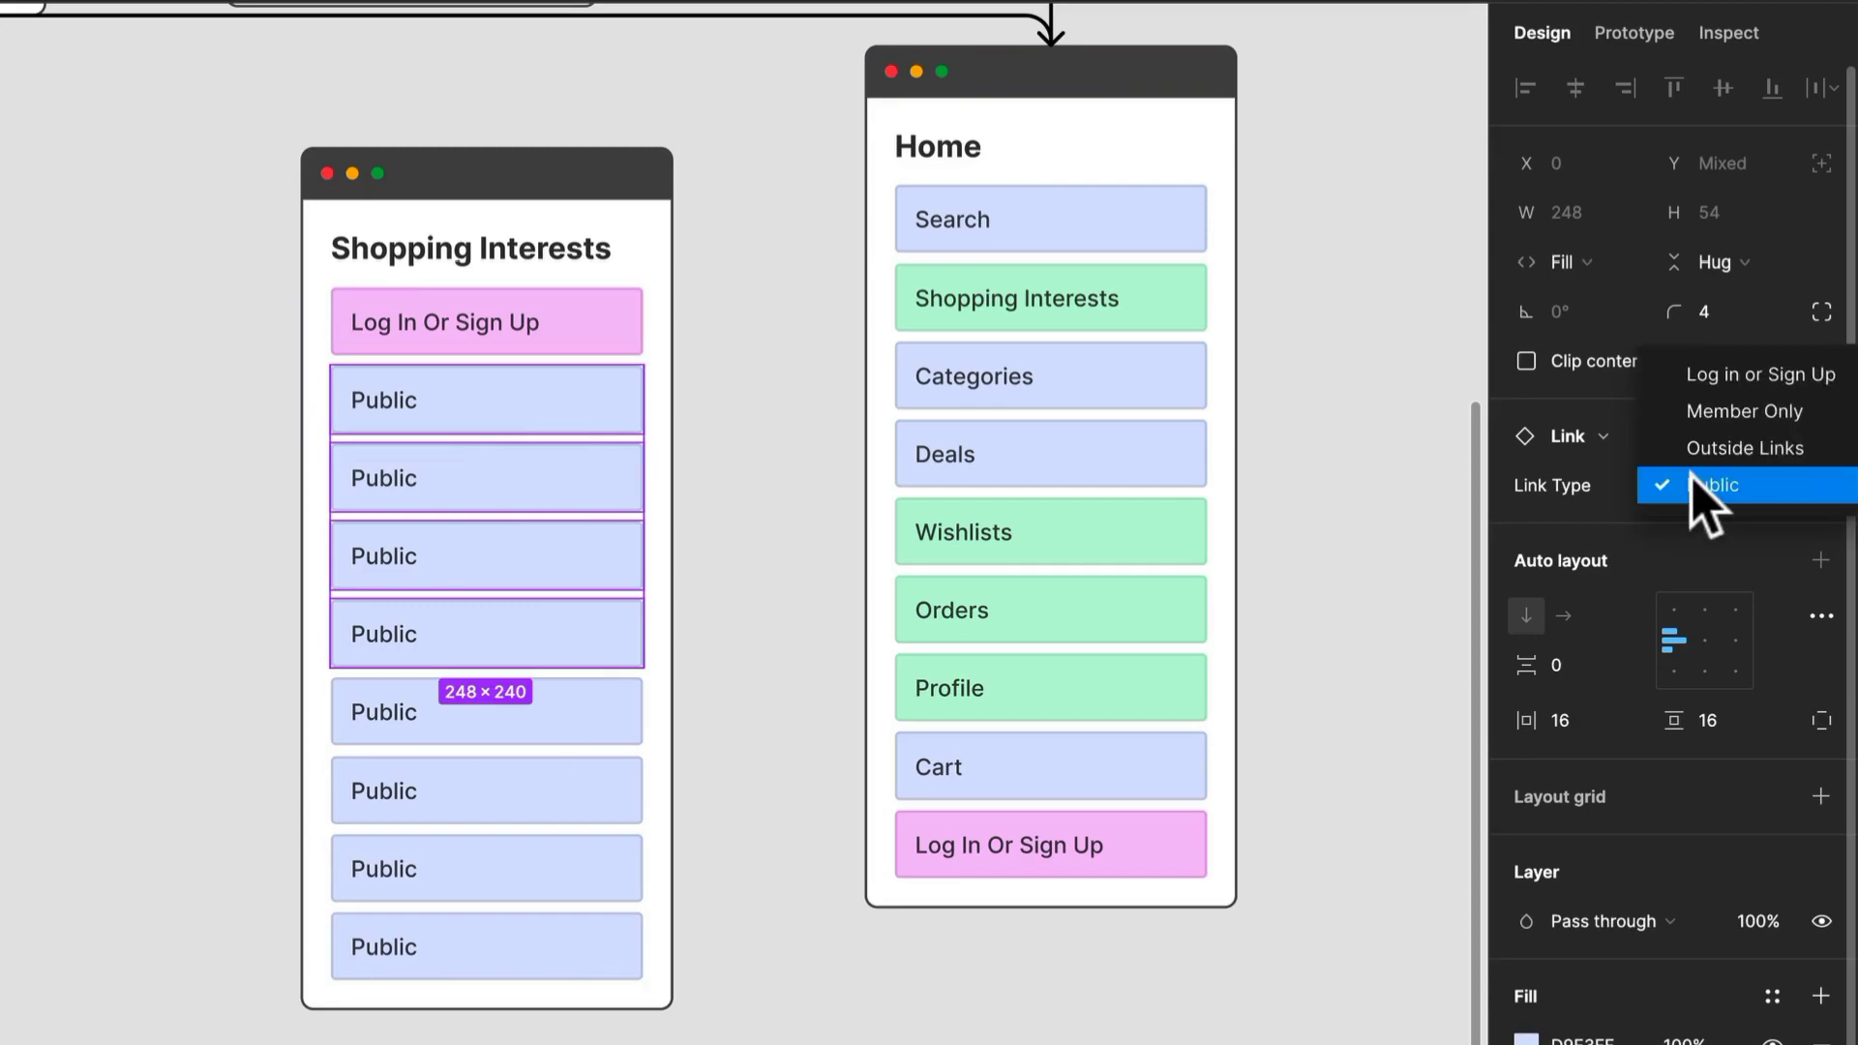
{"action": "left_click", "coordinate": [1664, 411]}
{"action": "left_click_drag", "start_coordinate": [510, 738], "coordinate": [564, 919]}
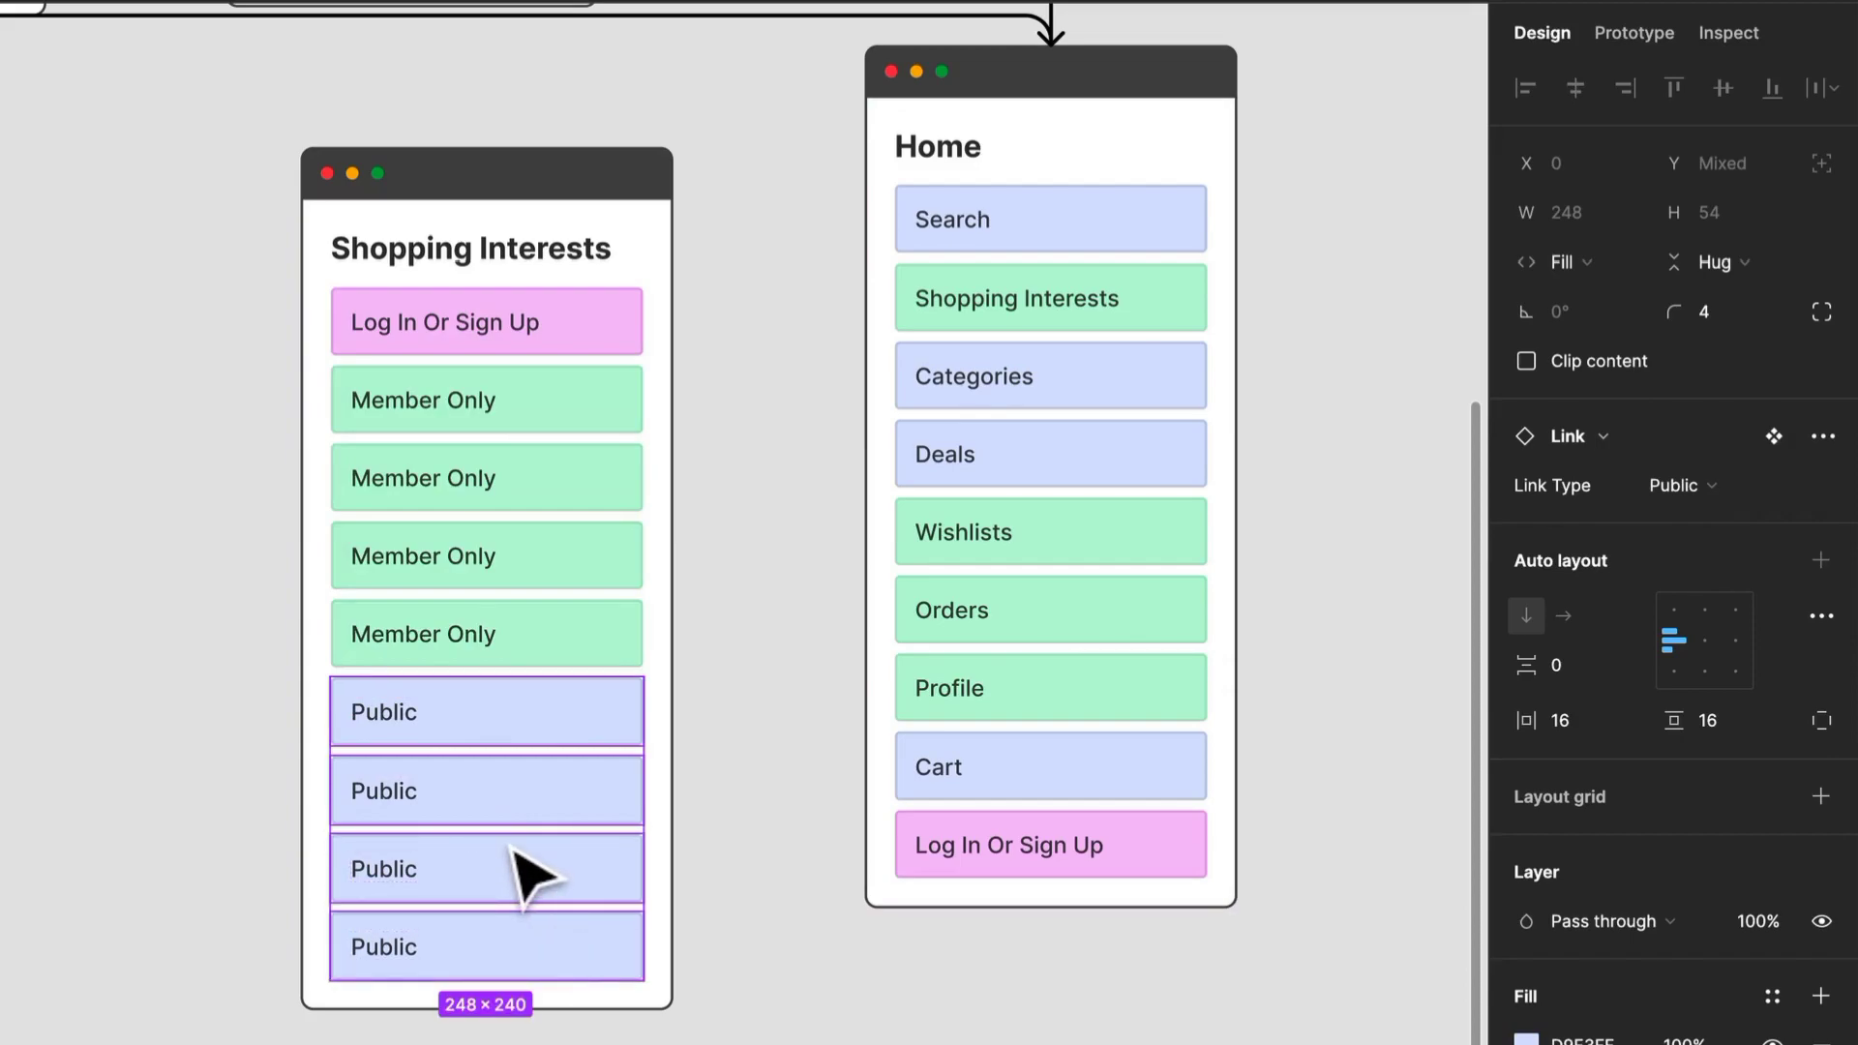
{"action": "key", "text": "Delete"}
Step: Rename the first two Member Only links on the Shopping Interests page as Discover New Products and My Interests
{"action": "left_click", "coordinate": [461, 425]}
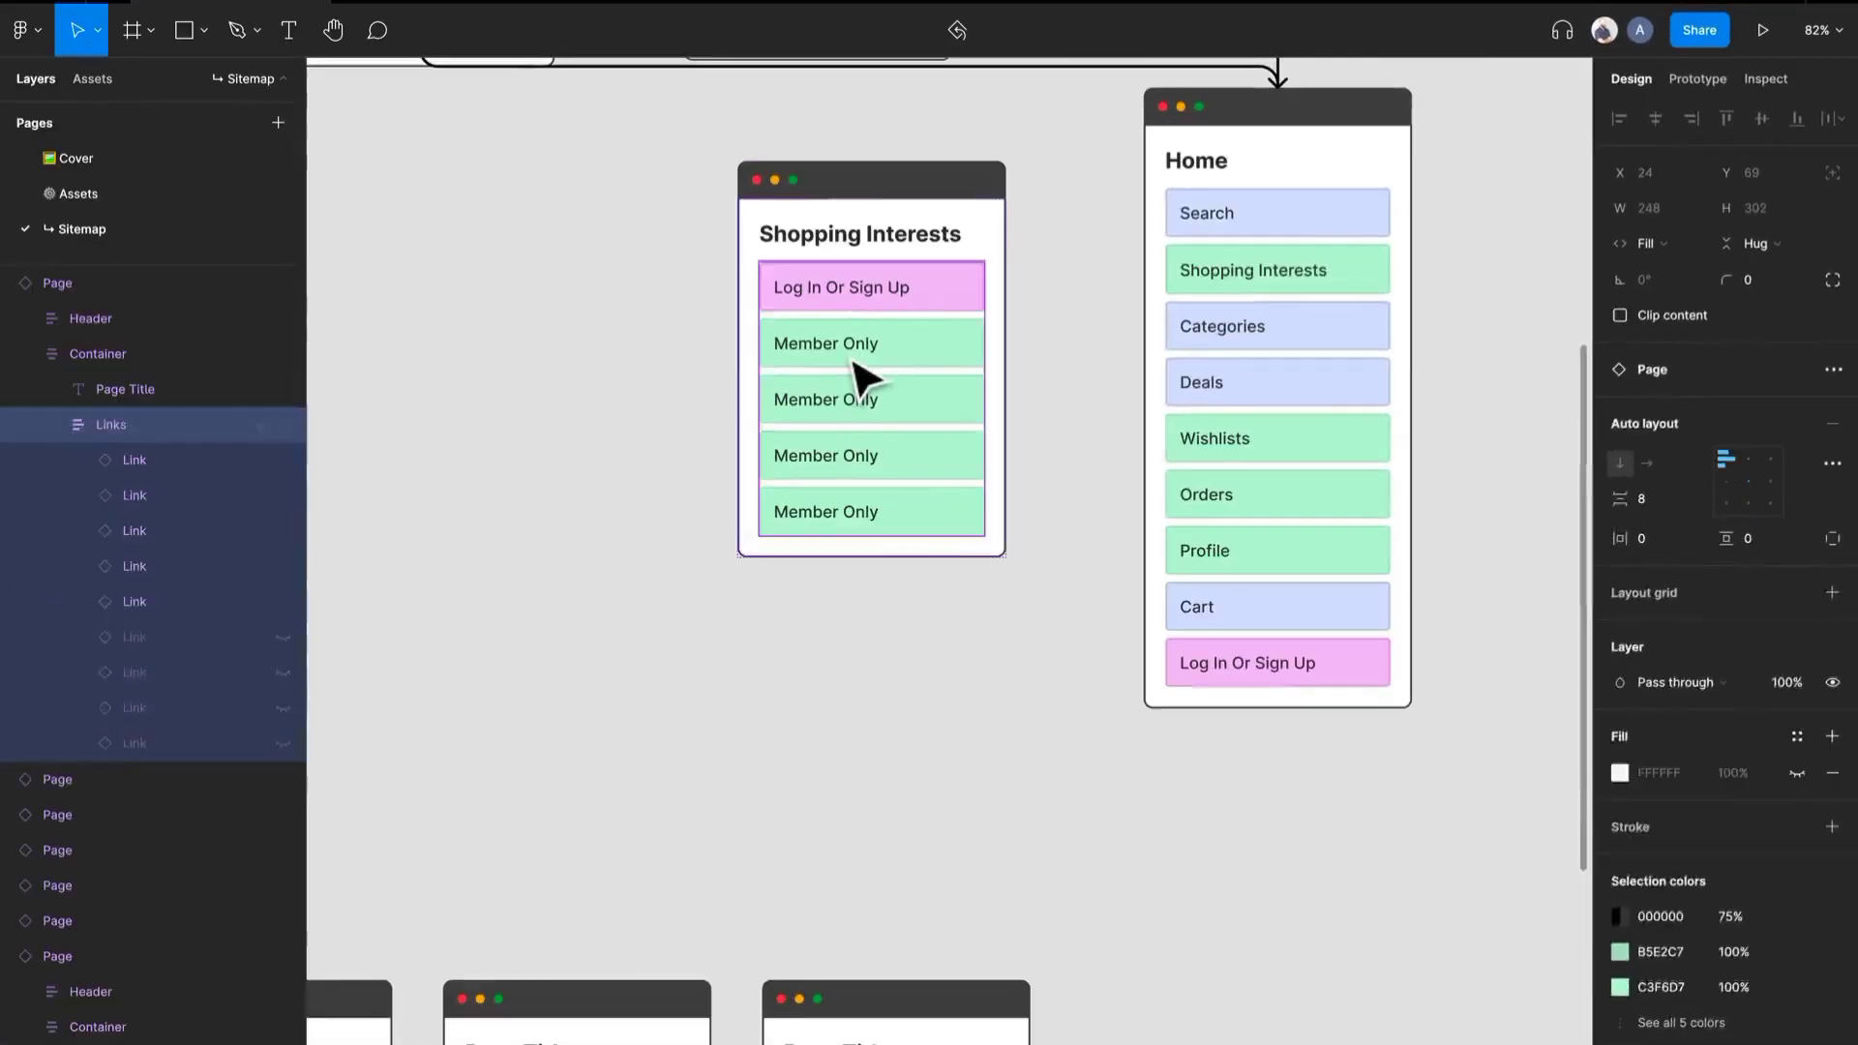
{"action": "double_click", "coordinate": [461, 425]}
{"action": "double_click", "coordinate": [854, 344]}
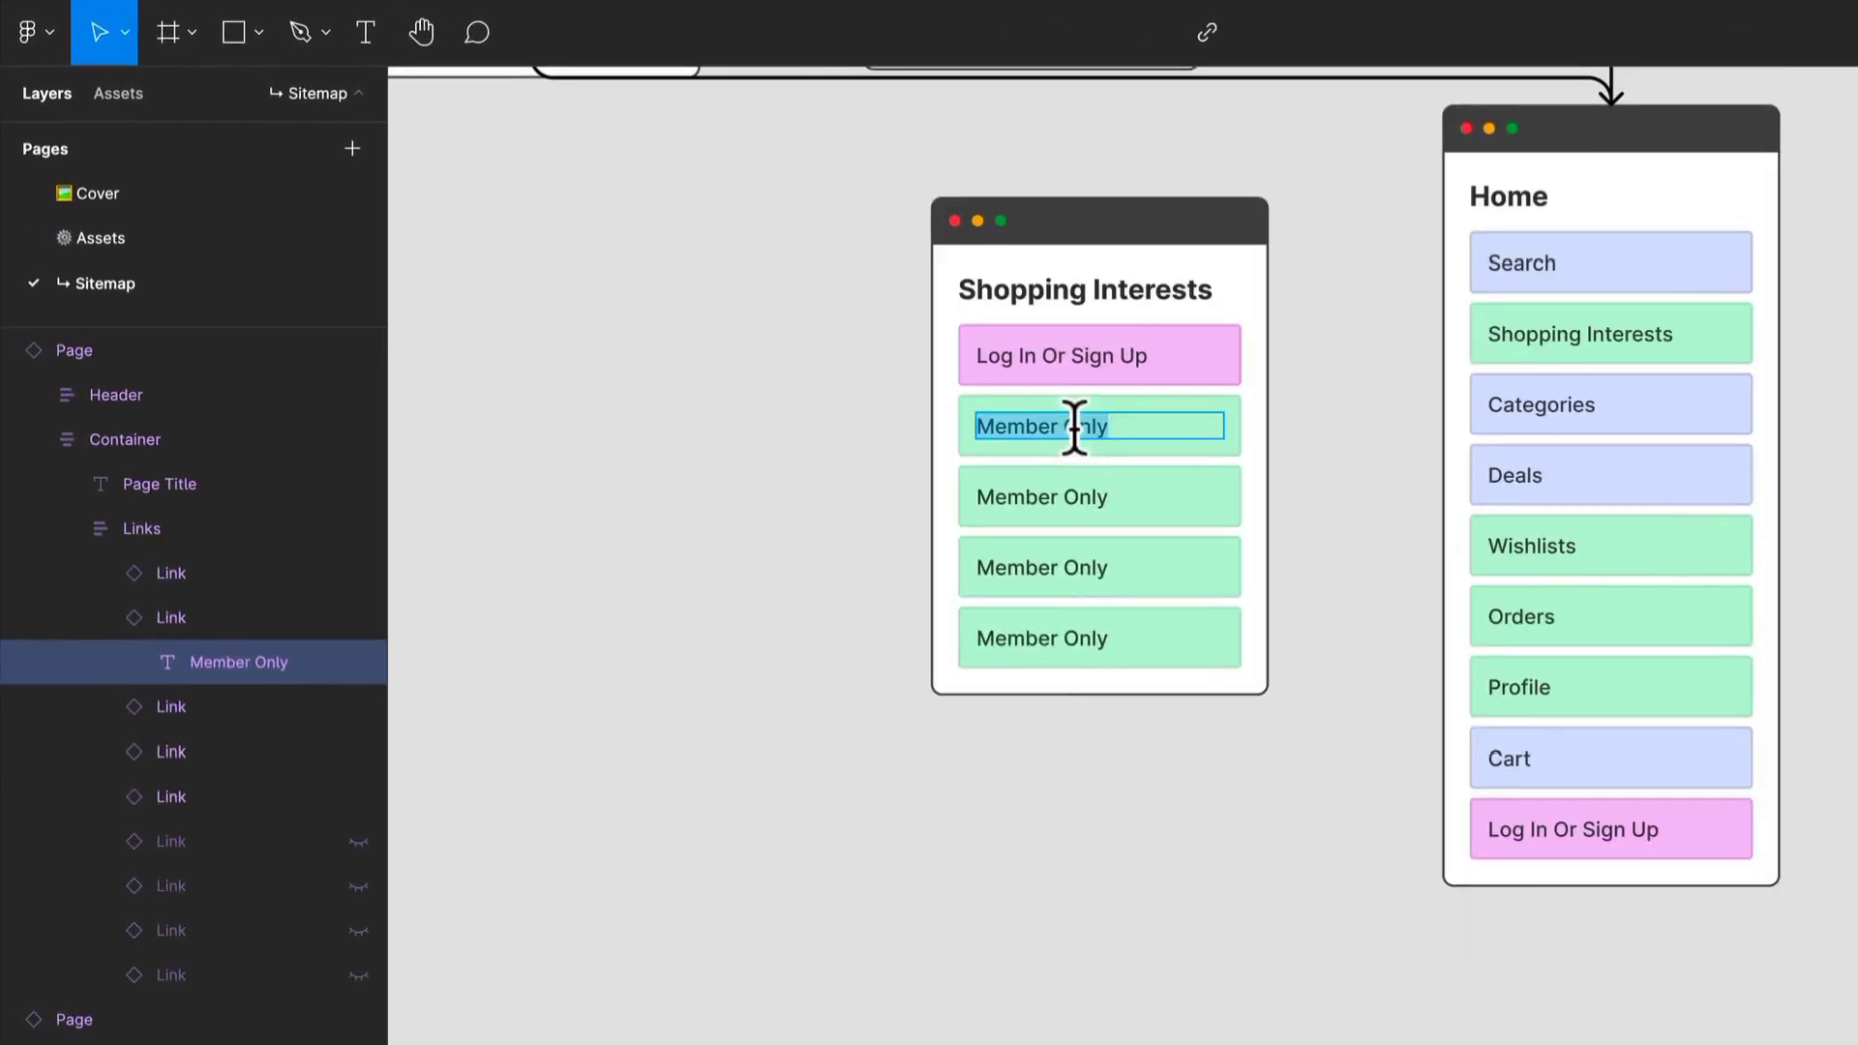
{"action": "type", "text": "Discover New Products"}
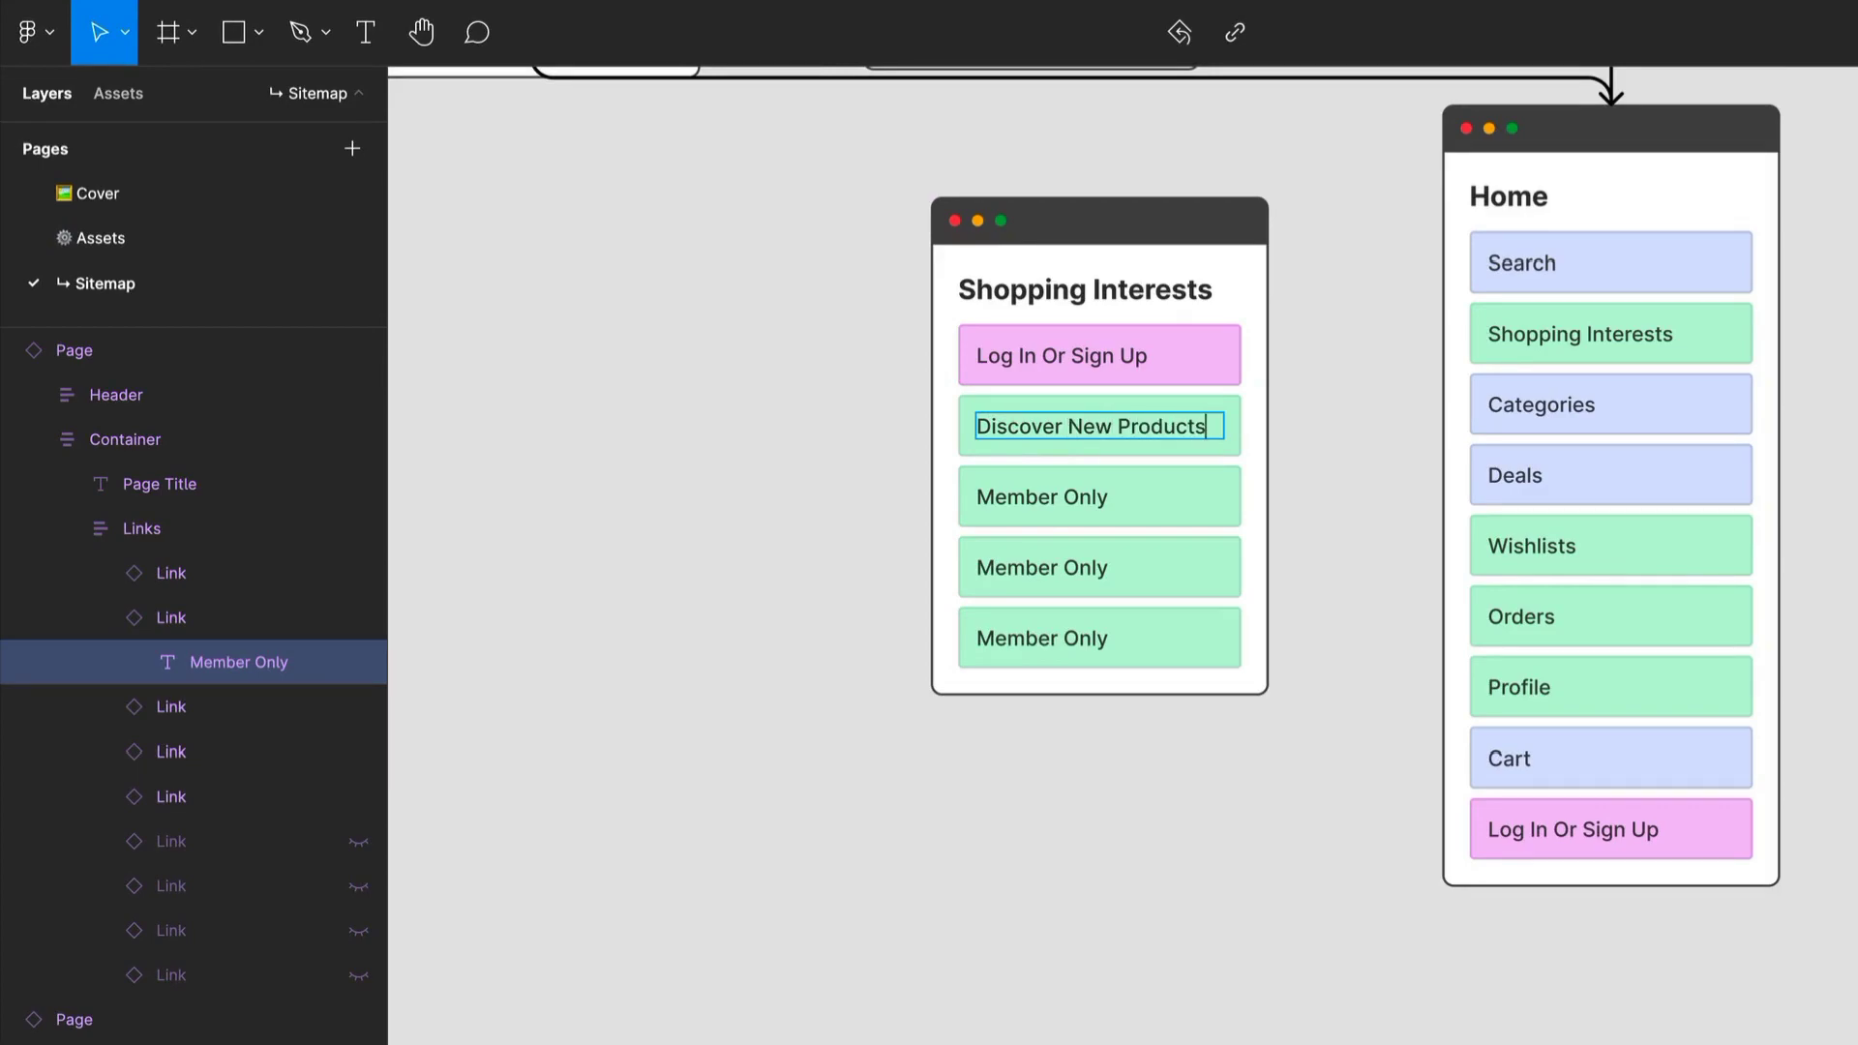
{"action": "left_click", "coordinate": [1091, 486]}
{"action": "double_click", "coordinate": [1093, 486]}
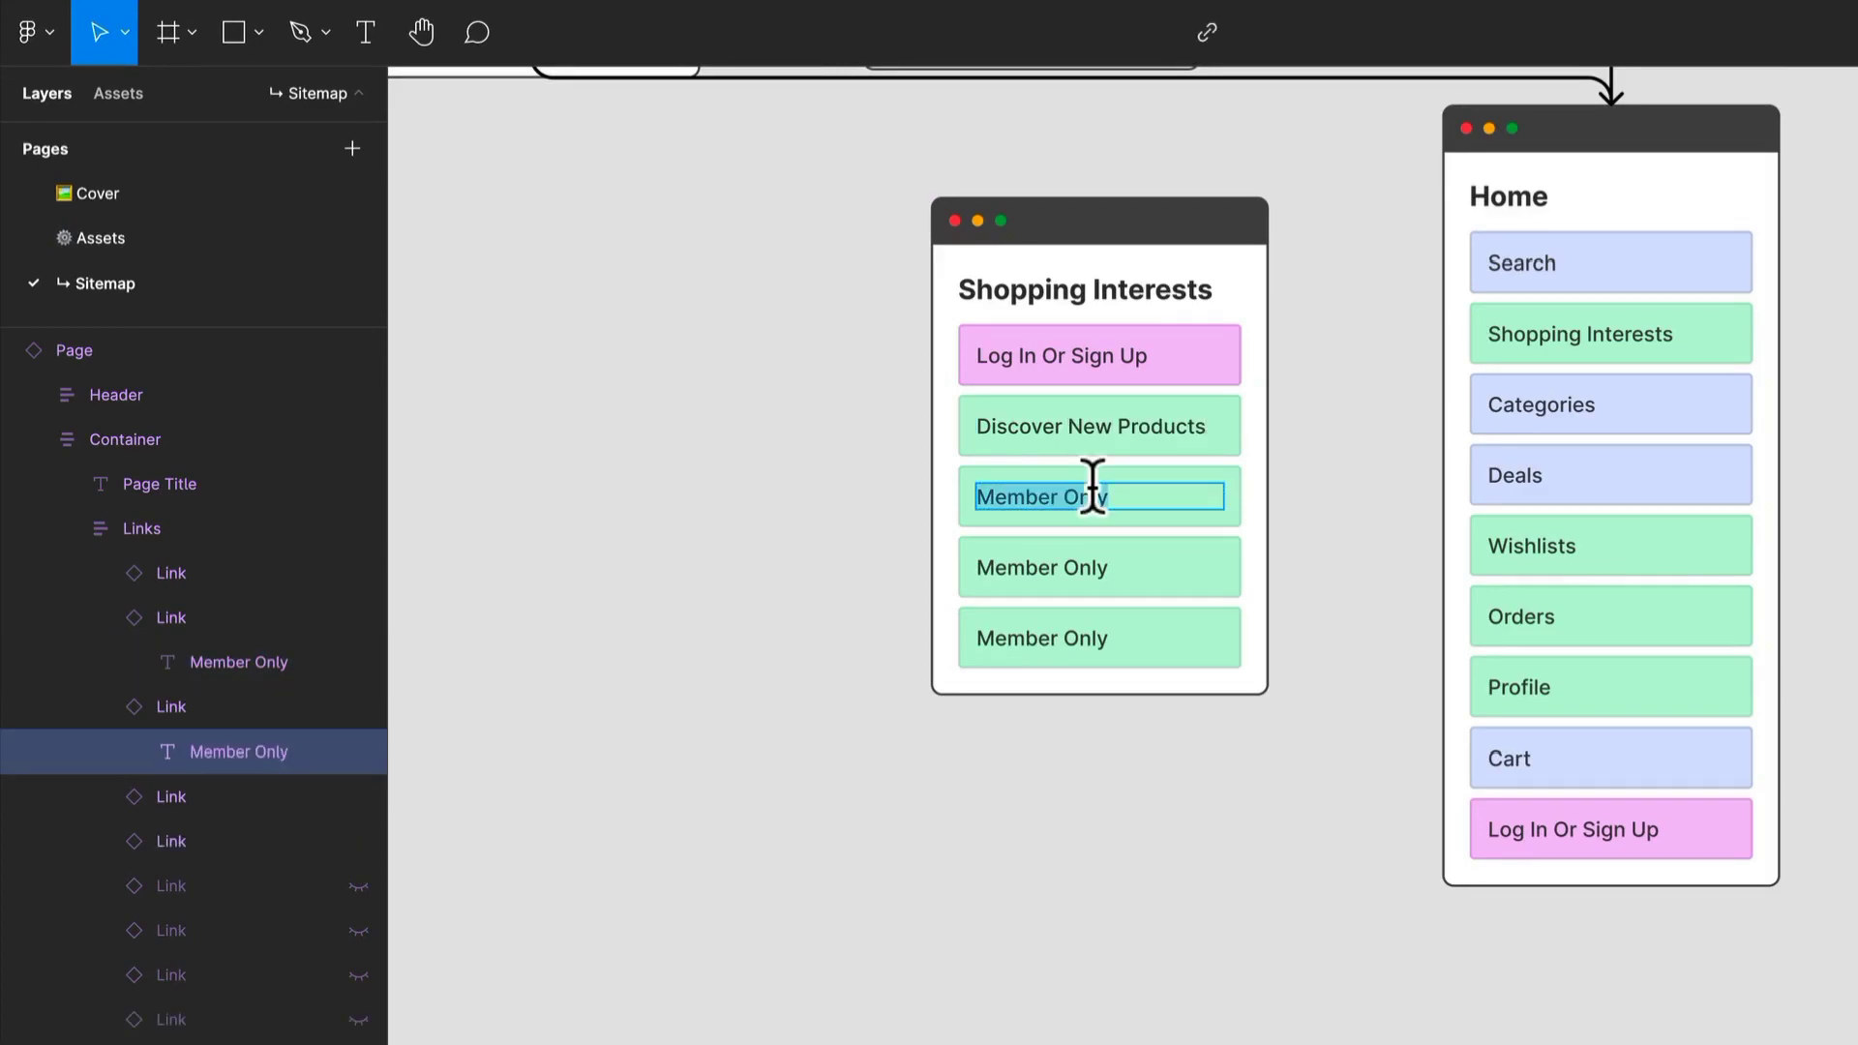
{"action": "type", "text": "My Interests"}
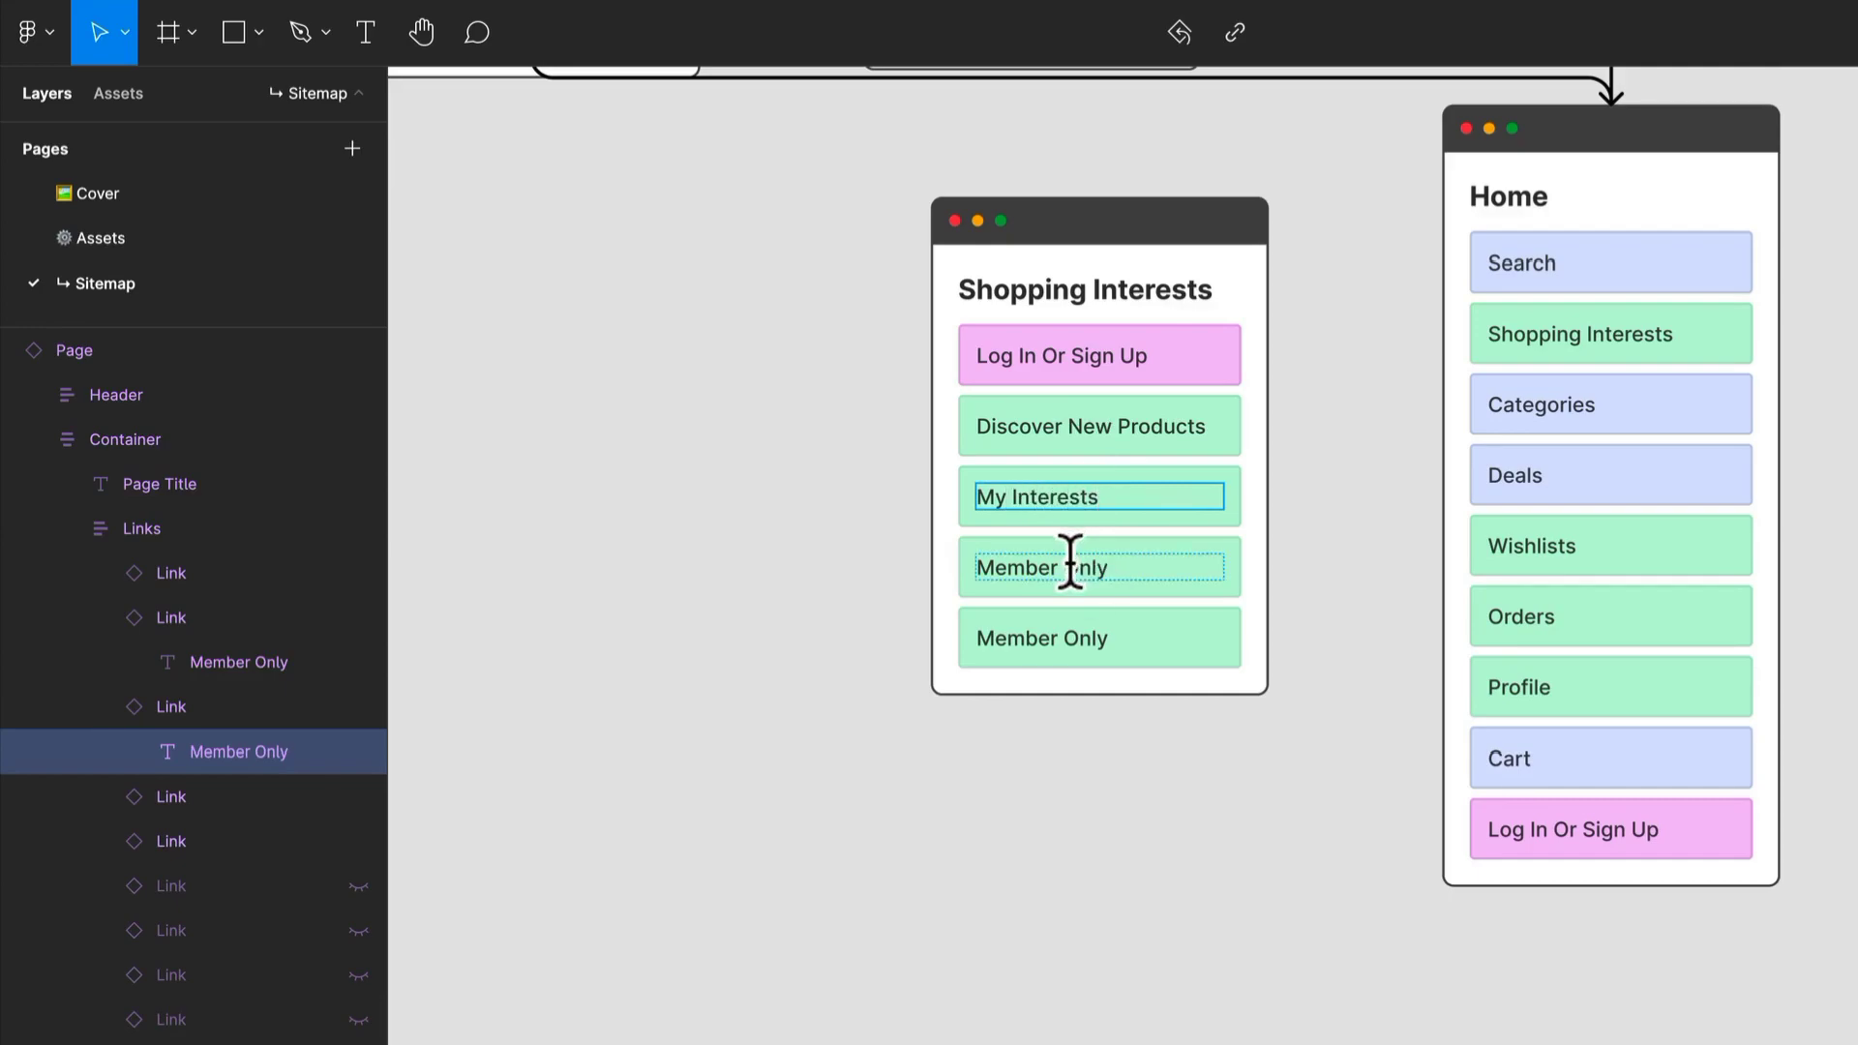
Step: Rename the last two Member Only links on the Shopping Interests page as Categories and Deals
{"action": "double_click", "coordinate": [1070, 560]}
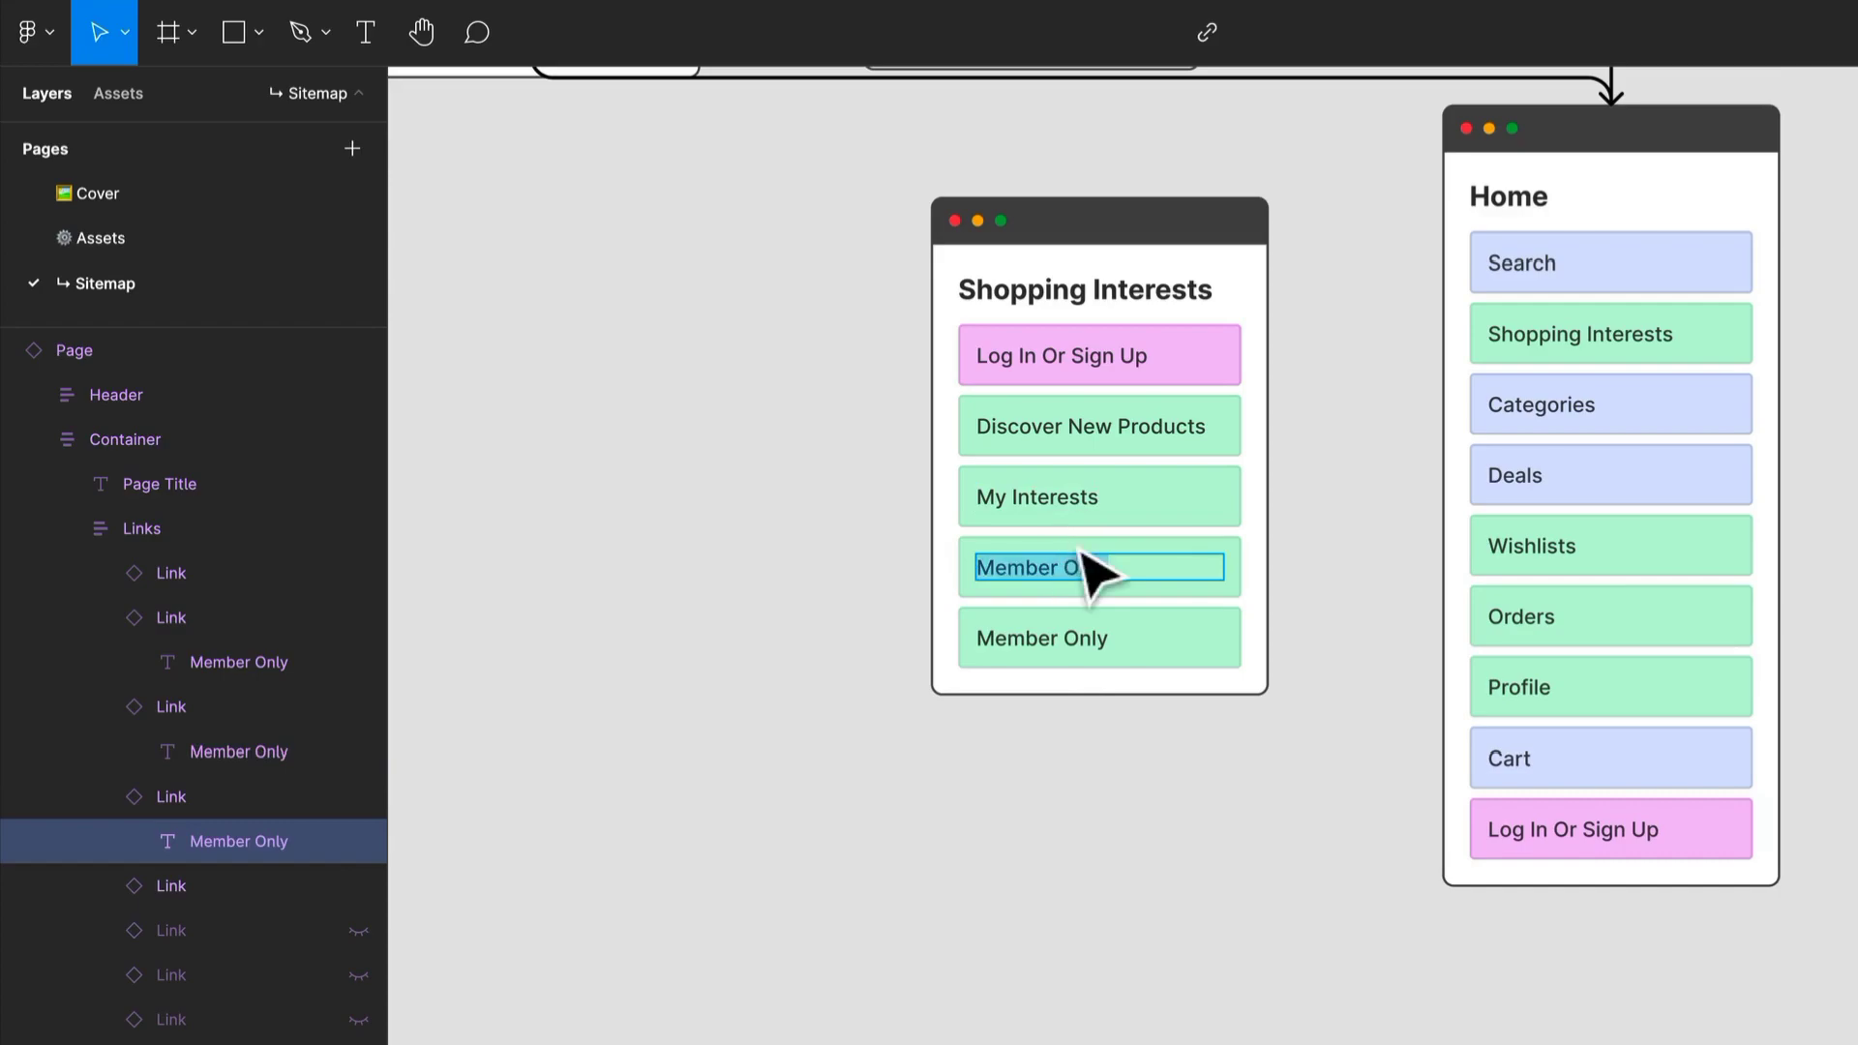
{"action": "type", "text": "Categories"}
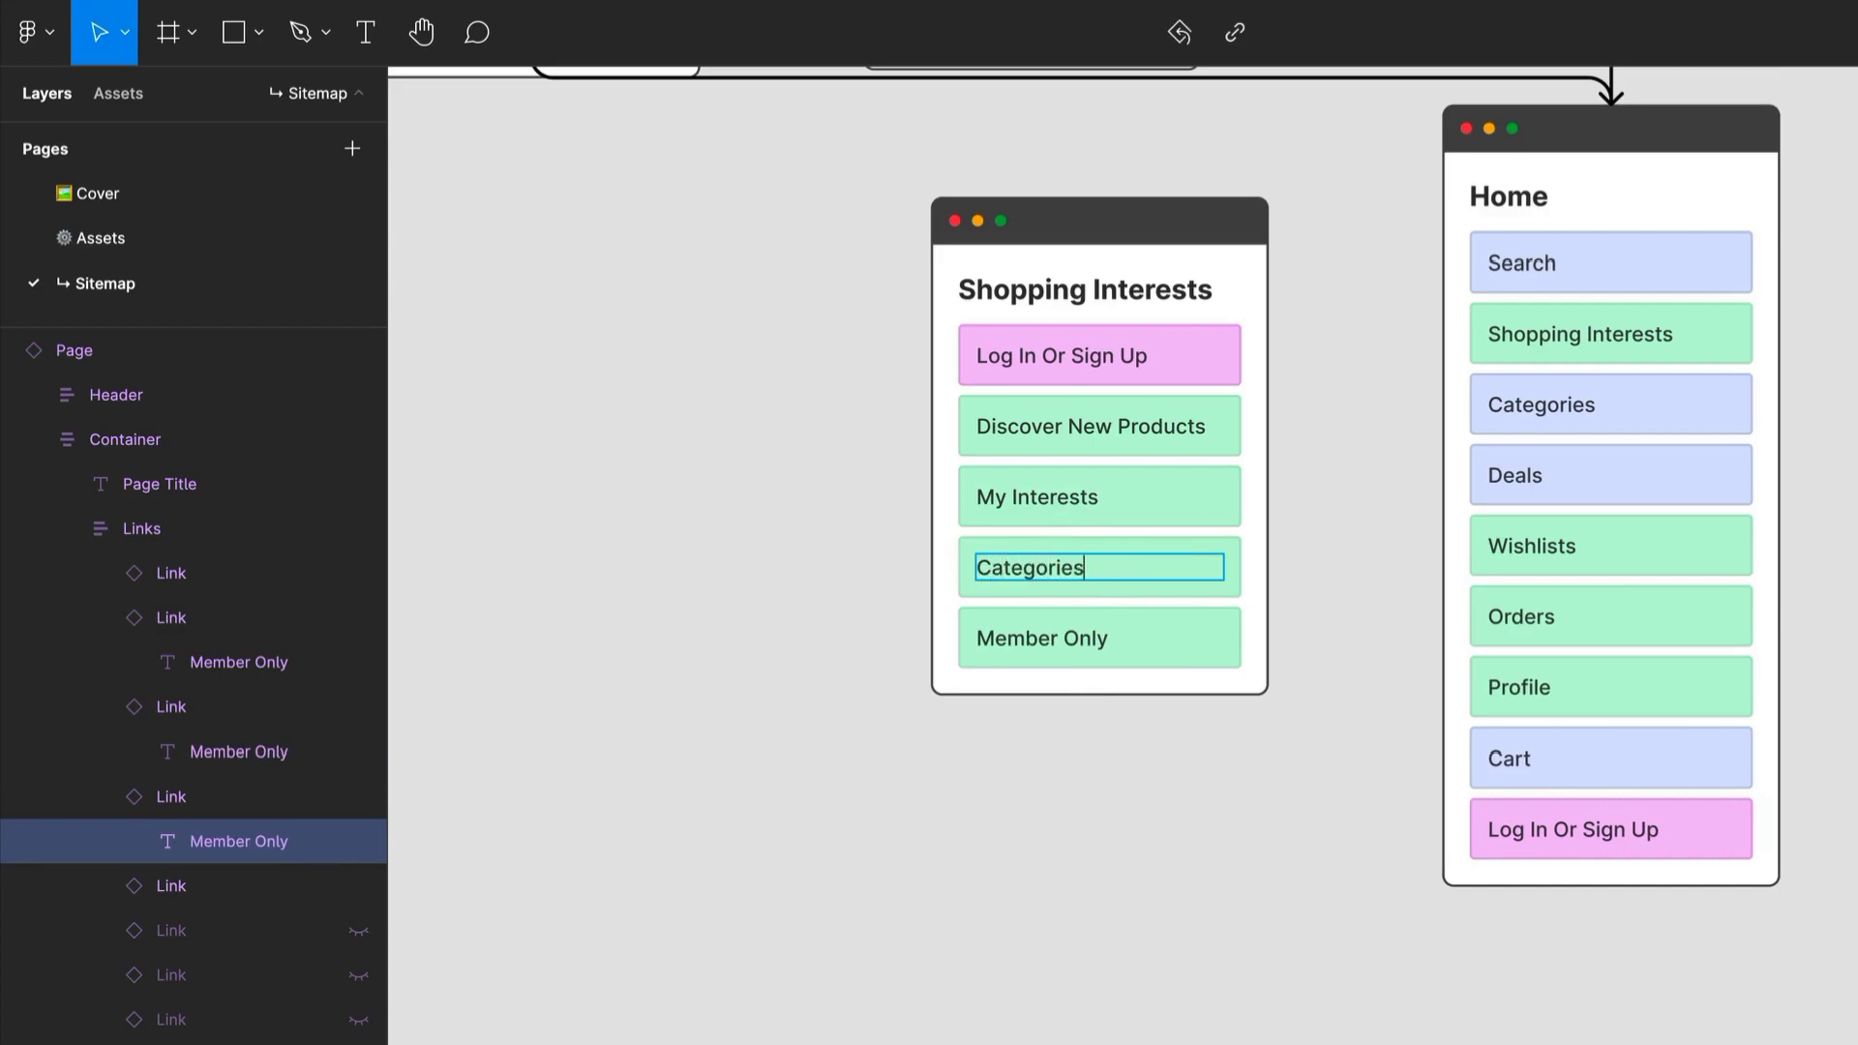
{"action": "double_click", "coordinate": [1083, 630]}
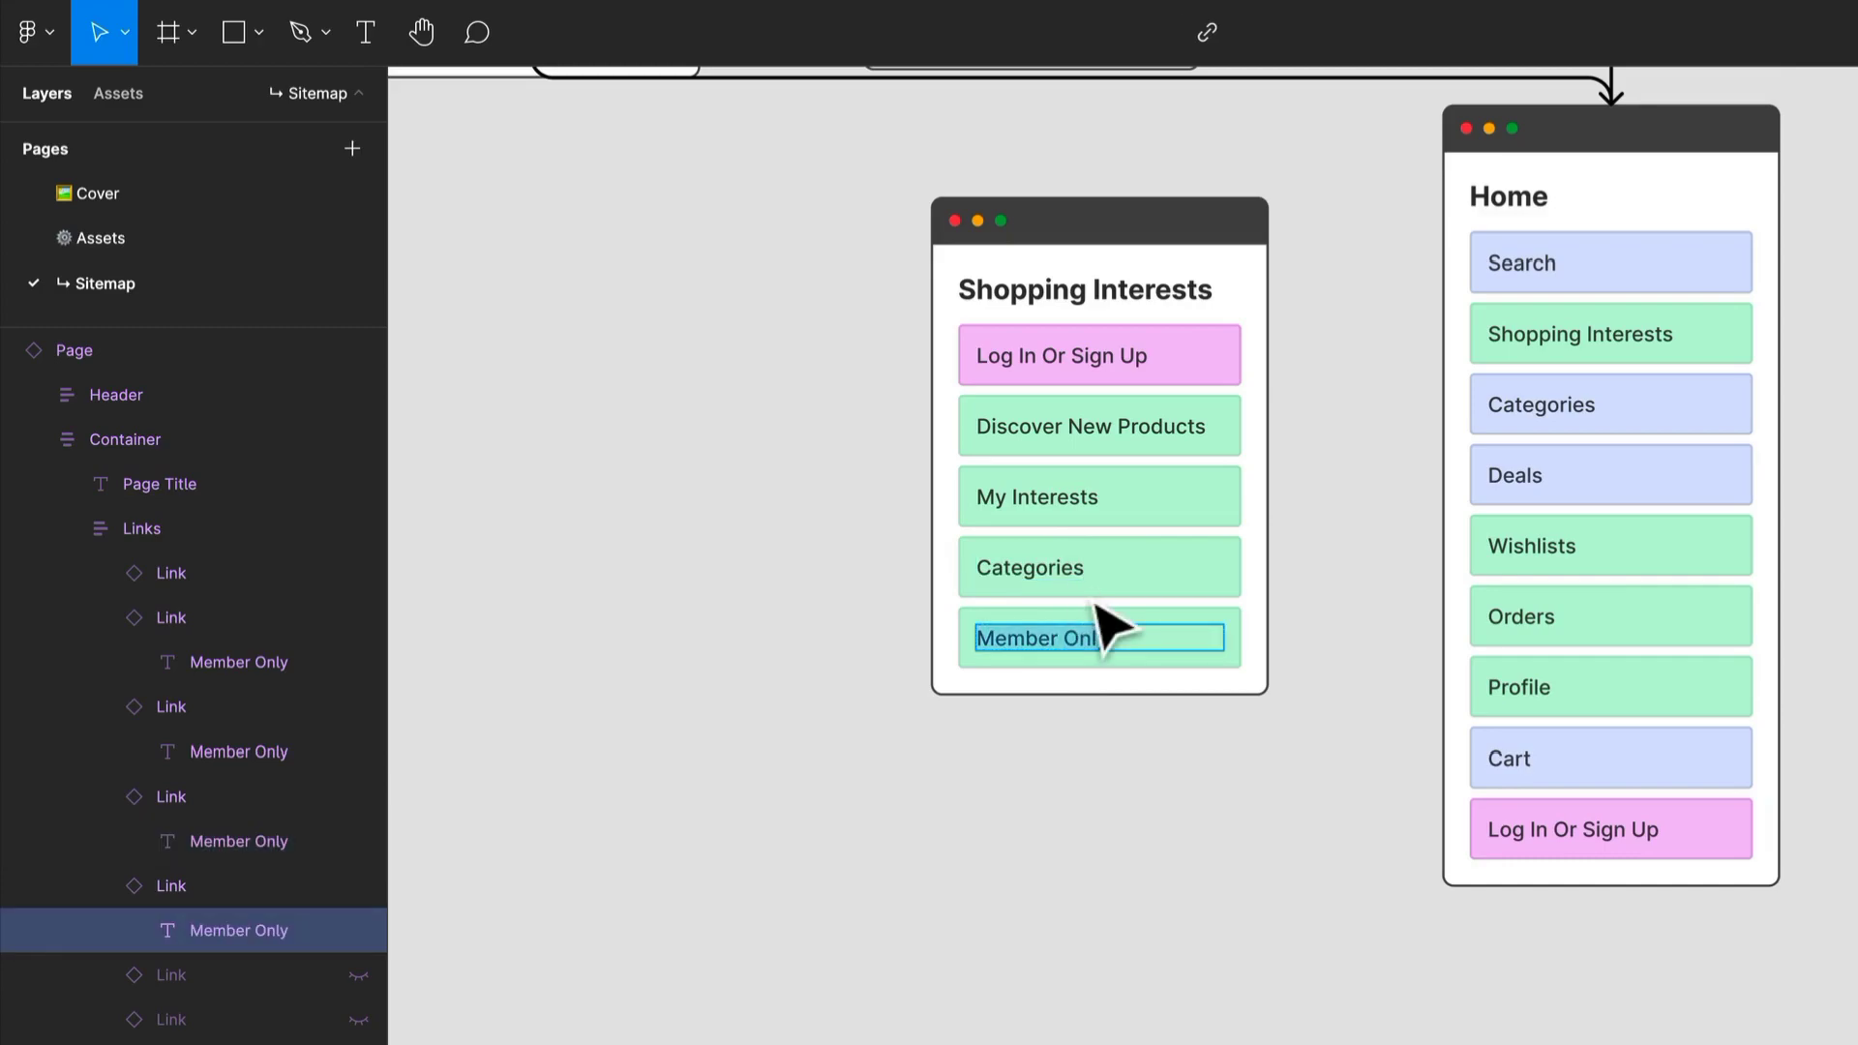
{"action": "type", "text": "Deals"}
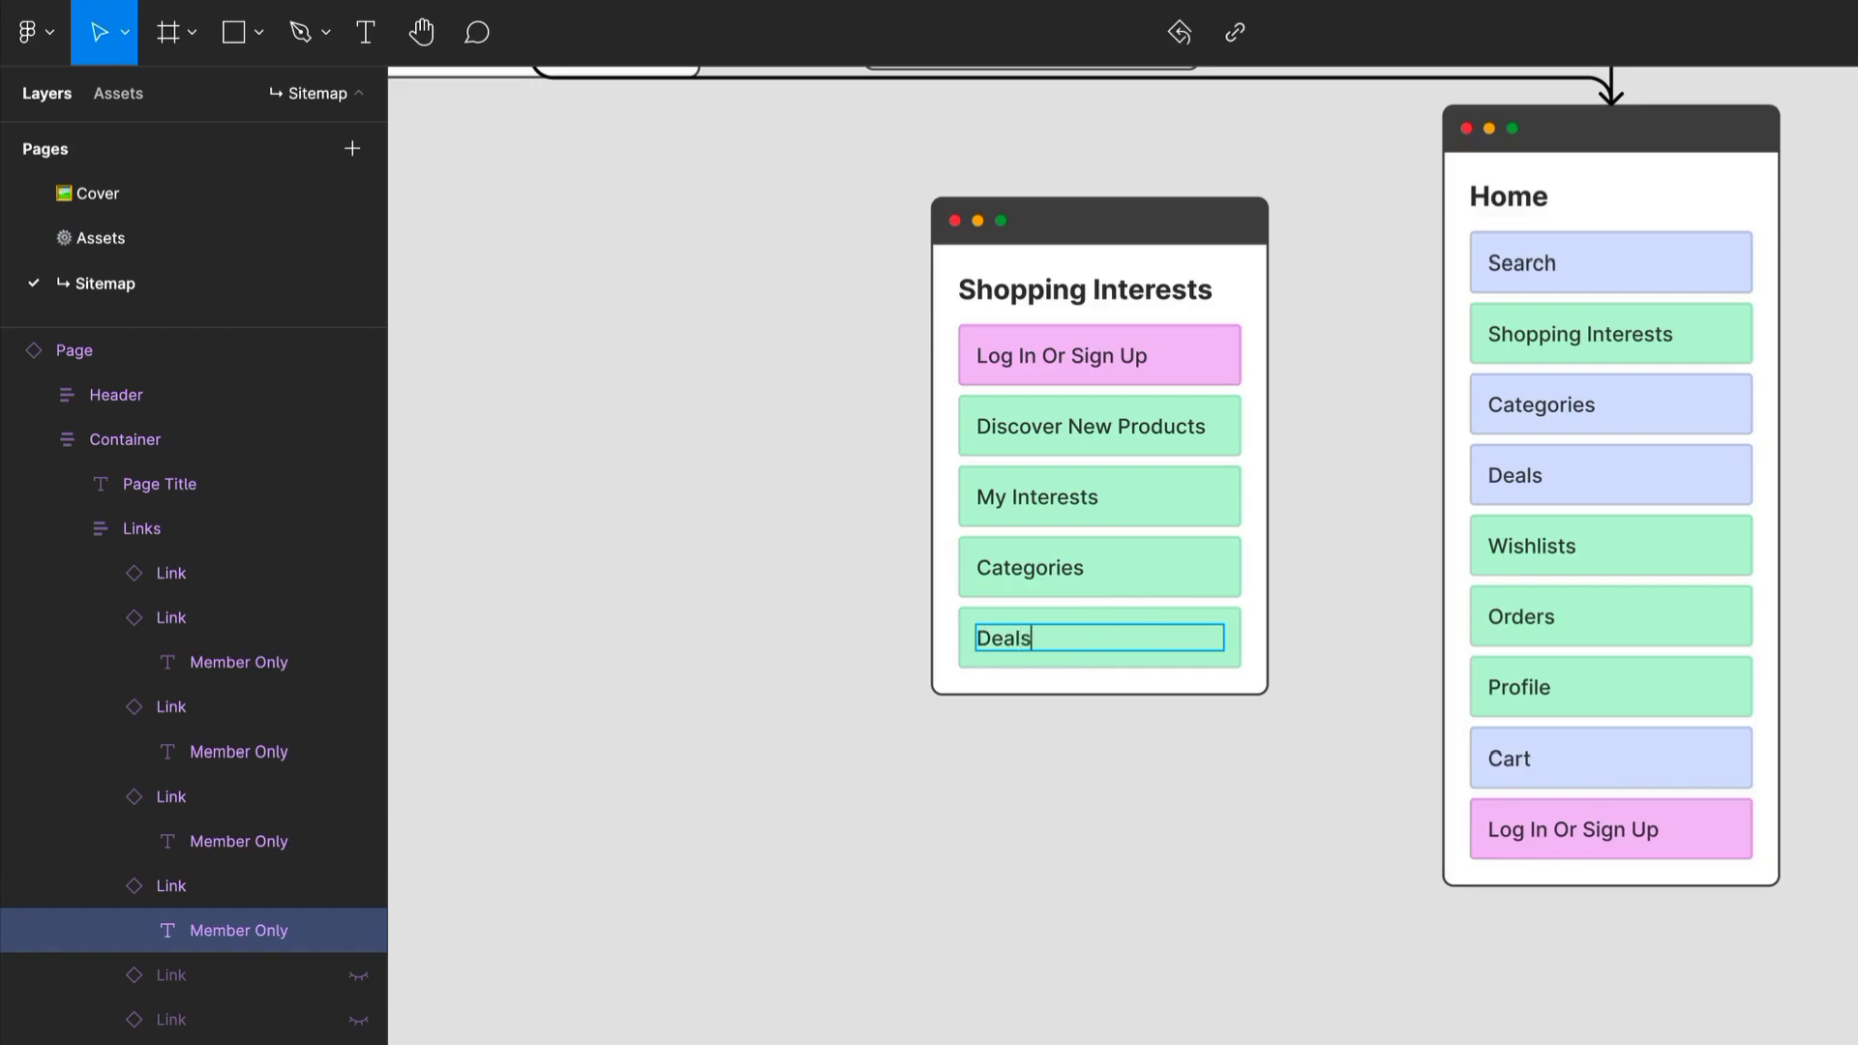
{"action": "key", "text": "Escape"}
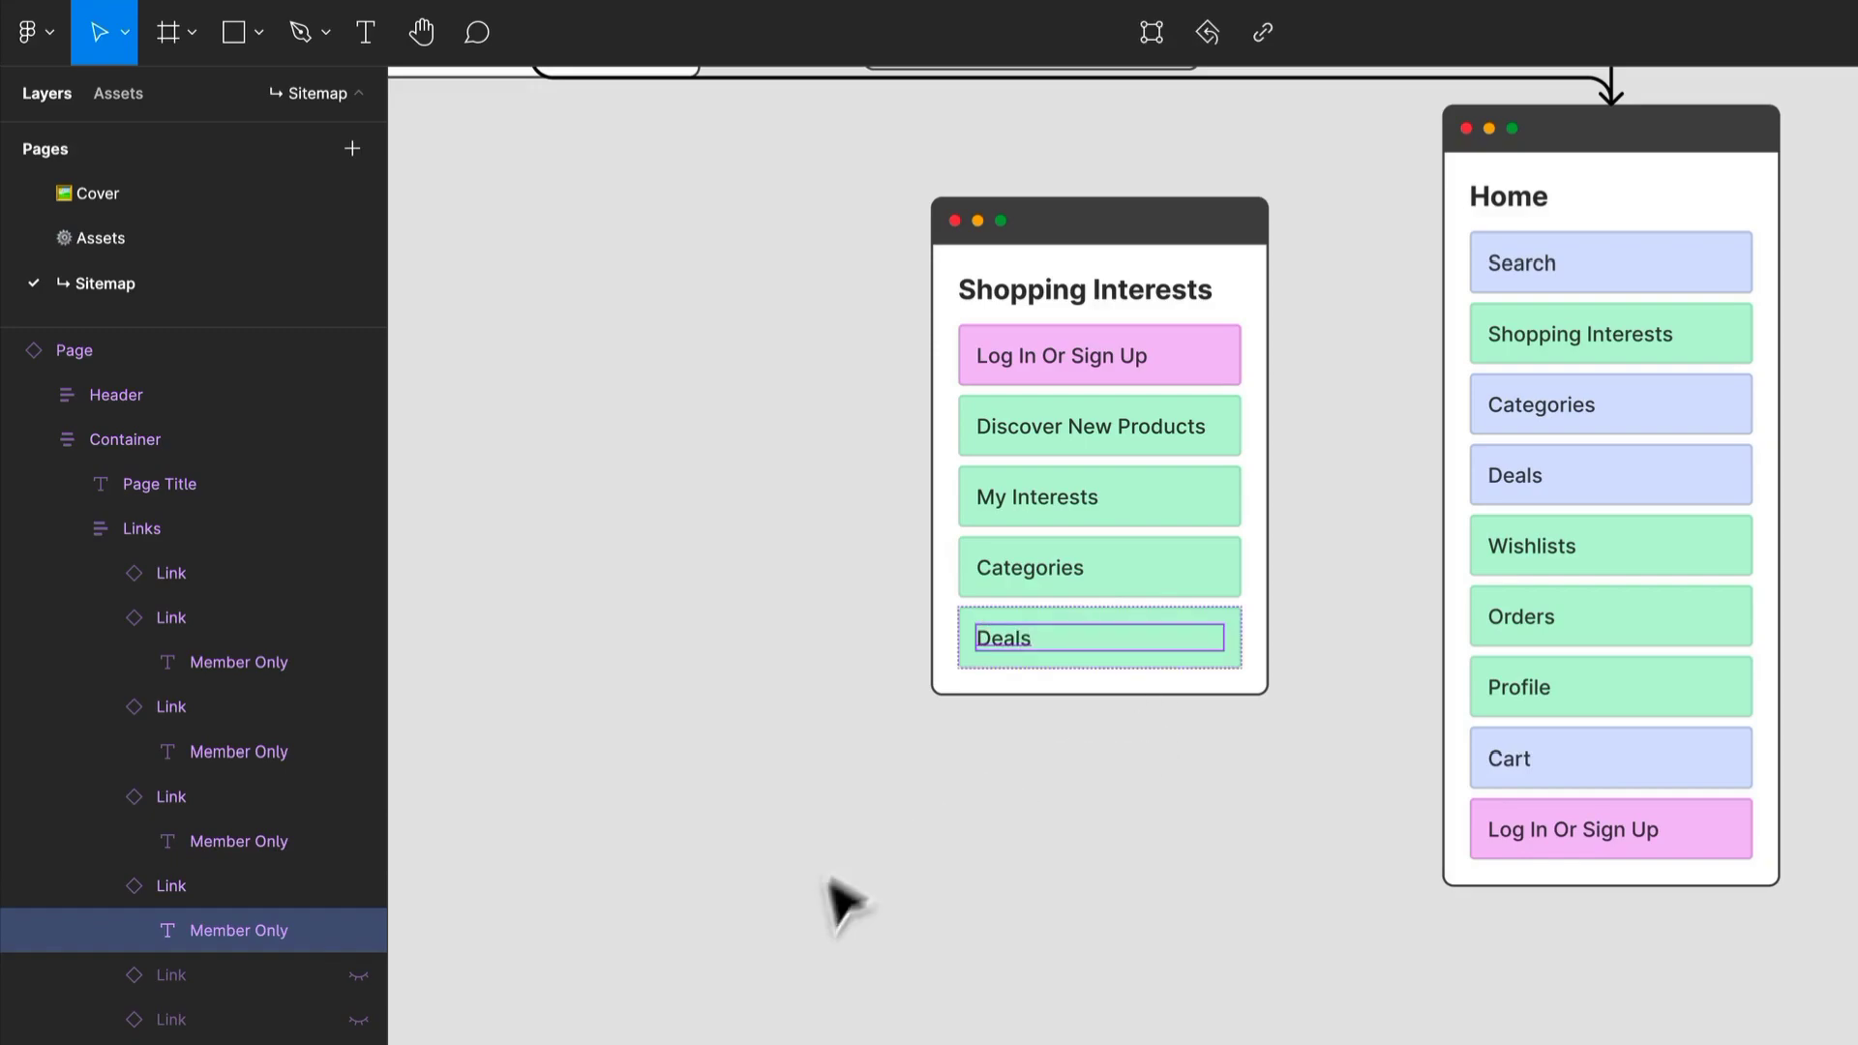
{"action": "left_click", "coordinate": [1045, 840]}
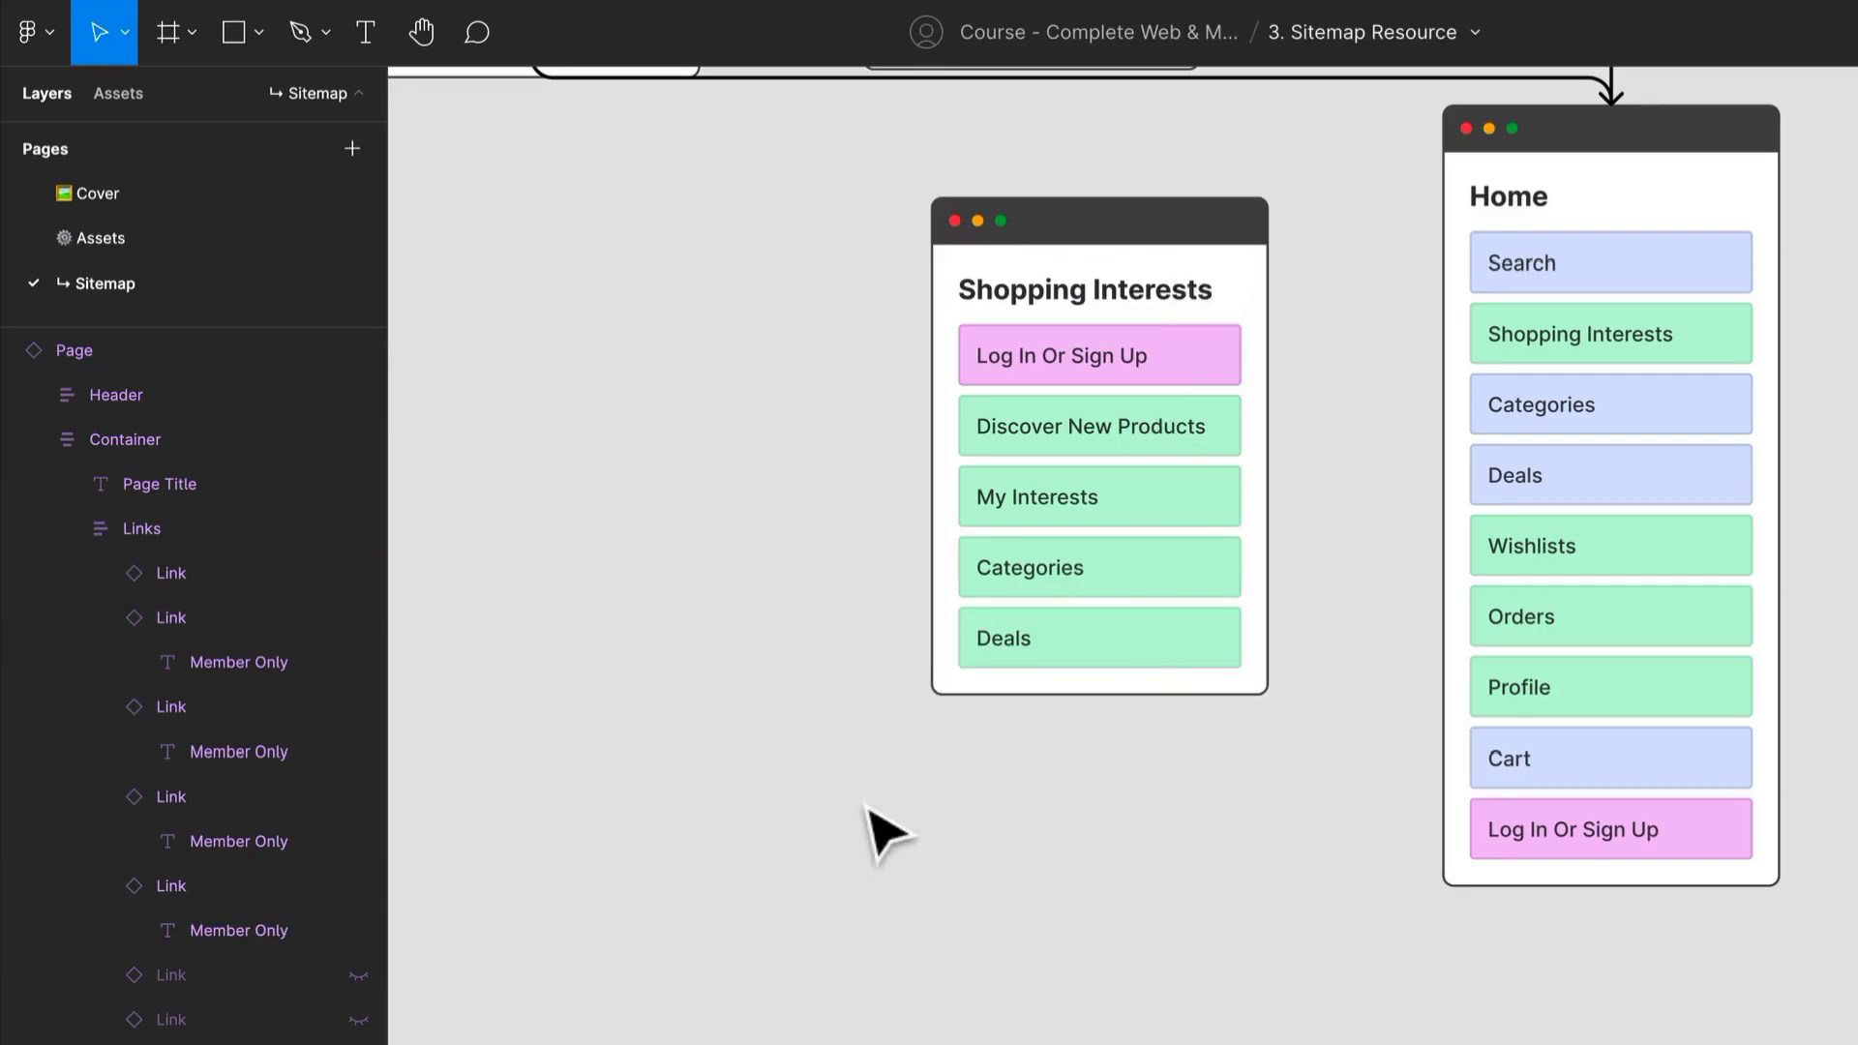
Step: Move the Shopping Interests page below Registration and Onboarding, and place another blank page card beside it under Login
{"action": "scroll", "coordinate": [868, 808], "scroll_direction": "down", "scroll_amount": 2}
{"action": "left_click_drag", "start_coordinate": [1123, 346], "coordinate": [558, 429]}
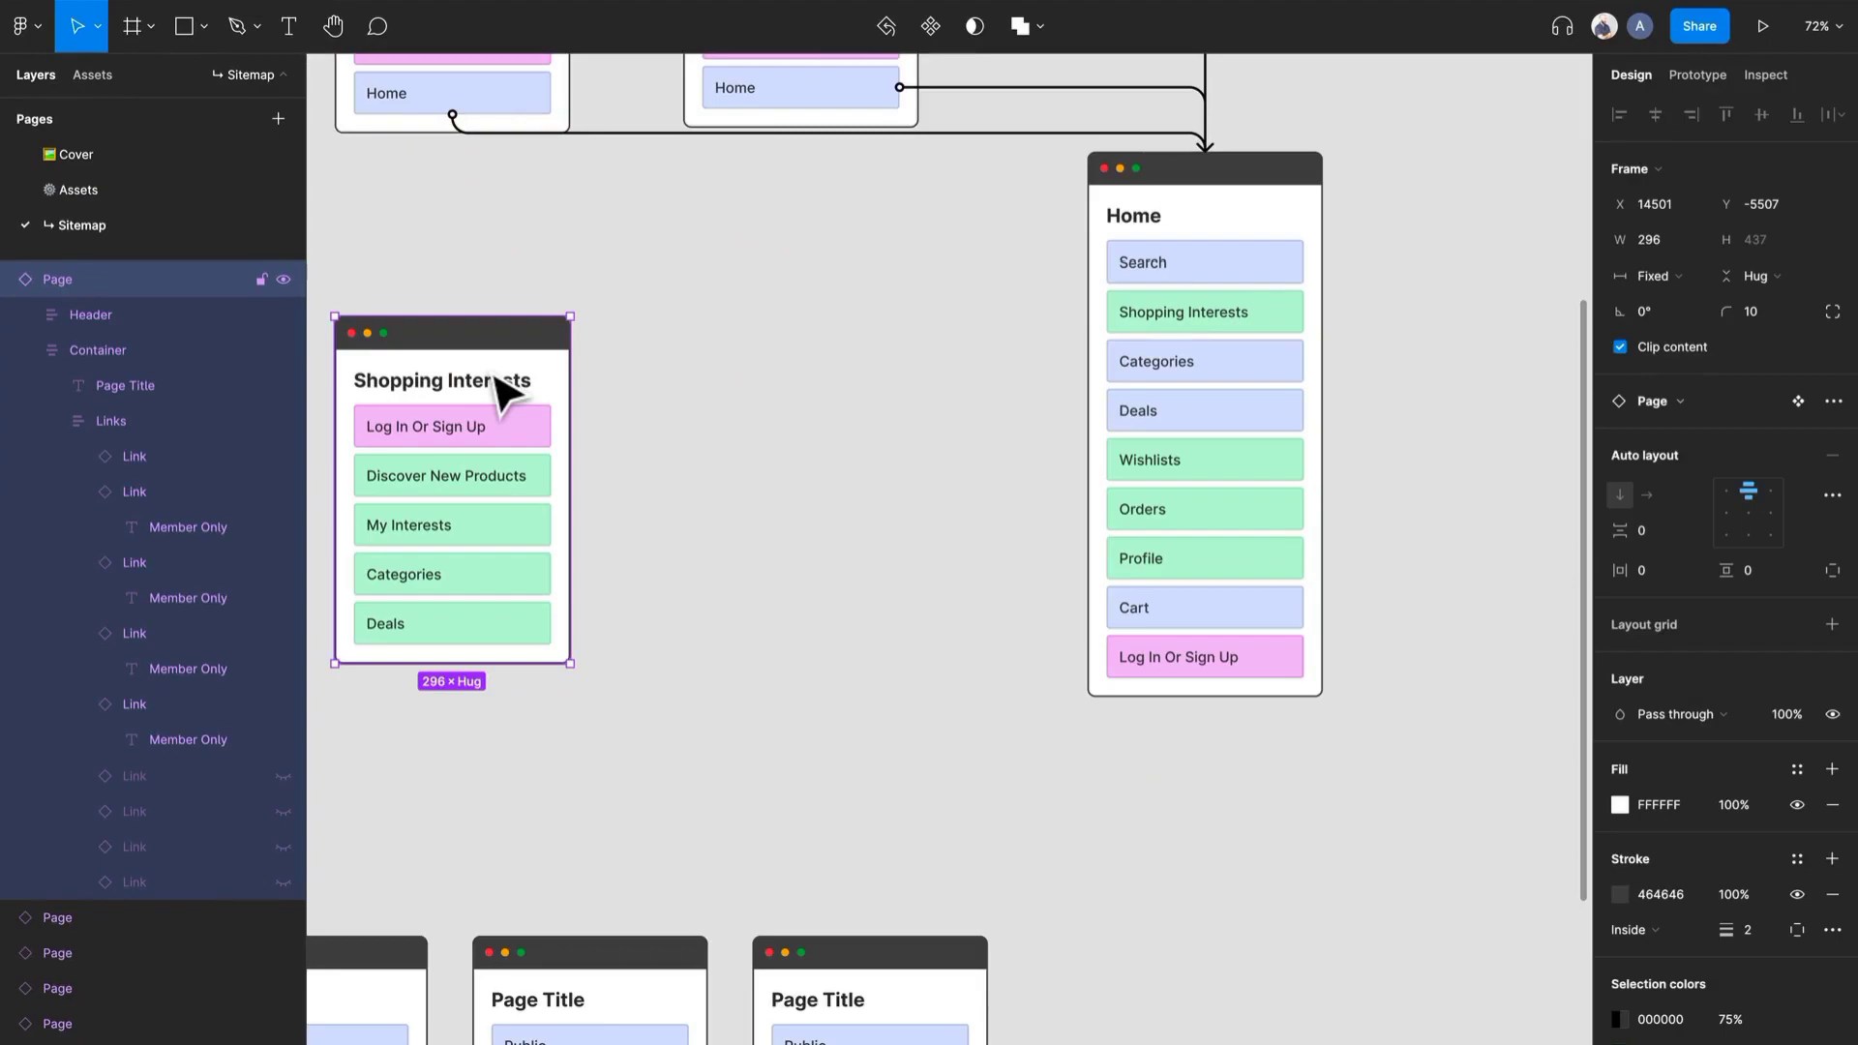
{"action": "left_click_drag", "start_coordinate": [860, 956], "coordinate": [802, 341]}
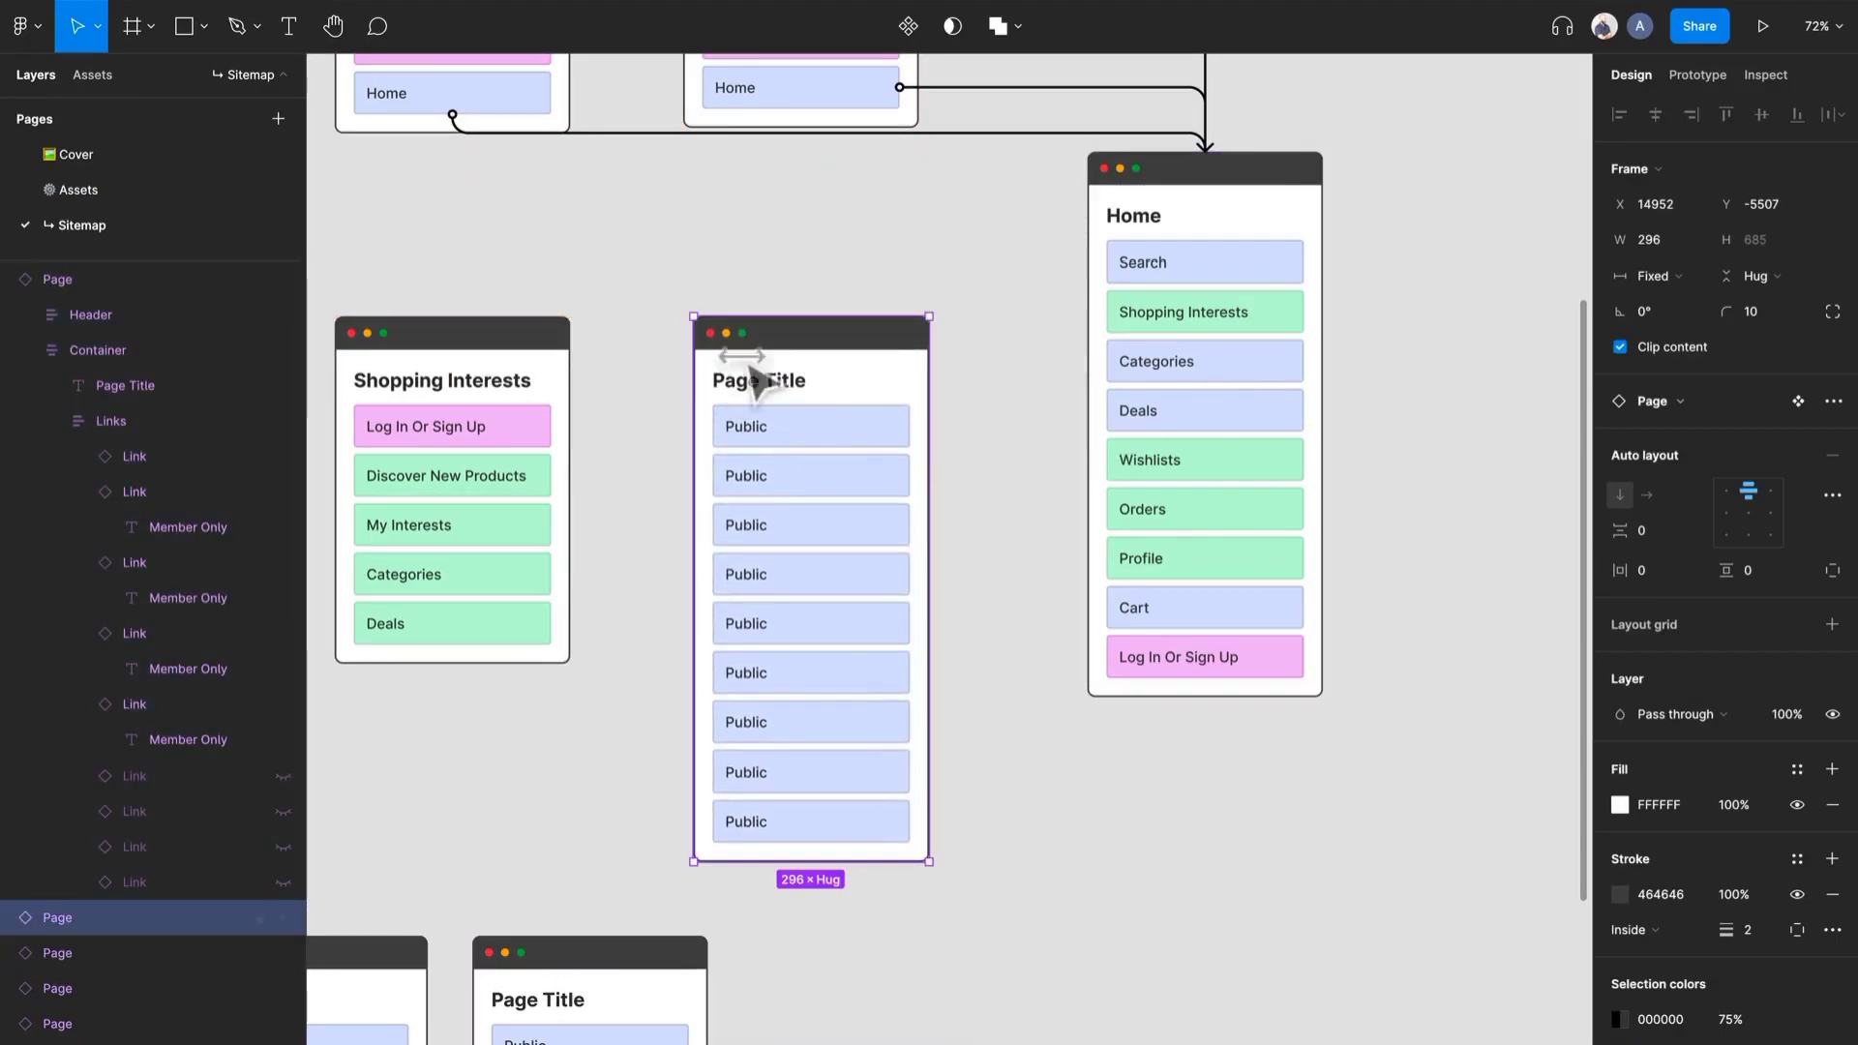
Step: Change the title of the blank page card beside Shopping Interests to Categories
{"action": "double_click", "coordinate": [750, 378]}
{"action": "double_click", "coordinate": [755, 372]}
{"action": "type", "text": "c"}
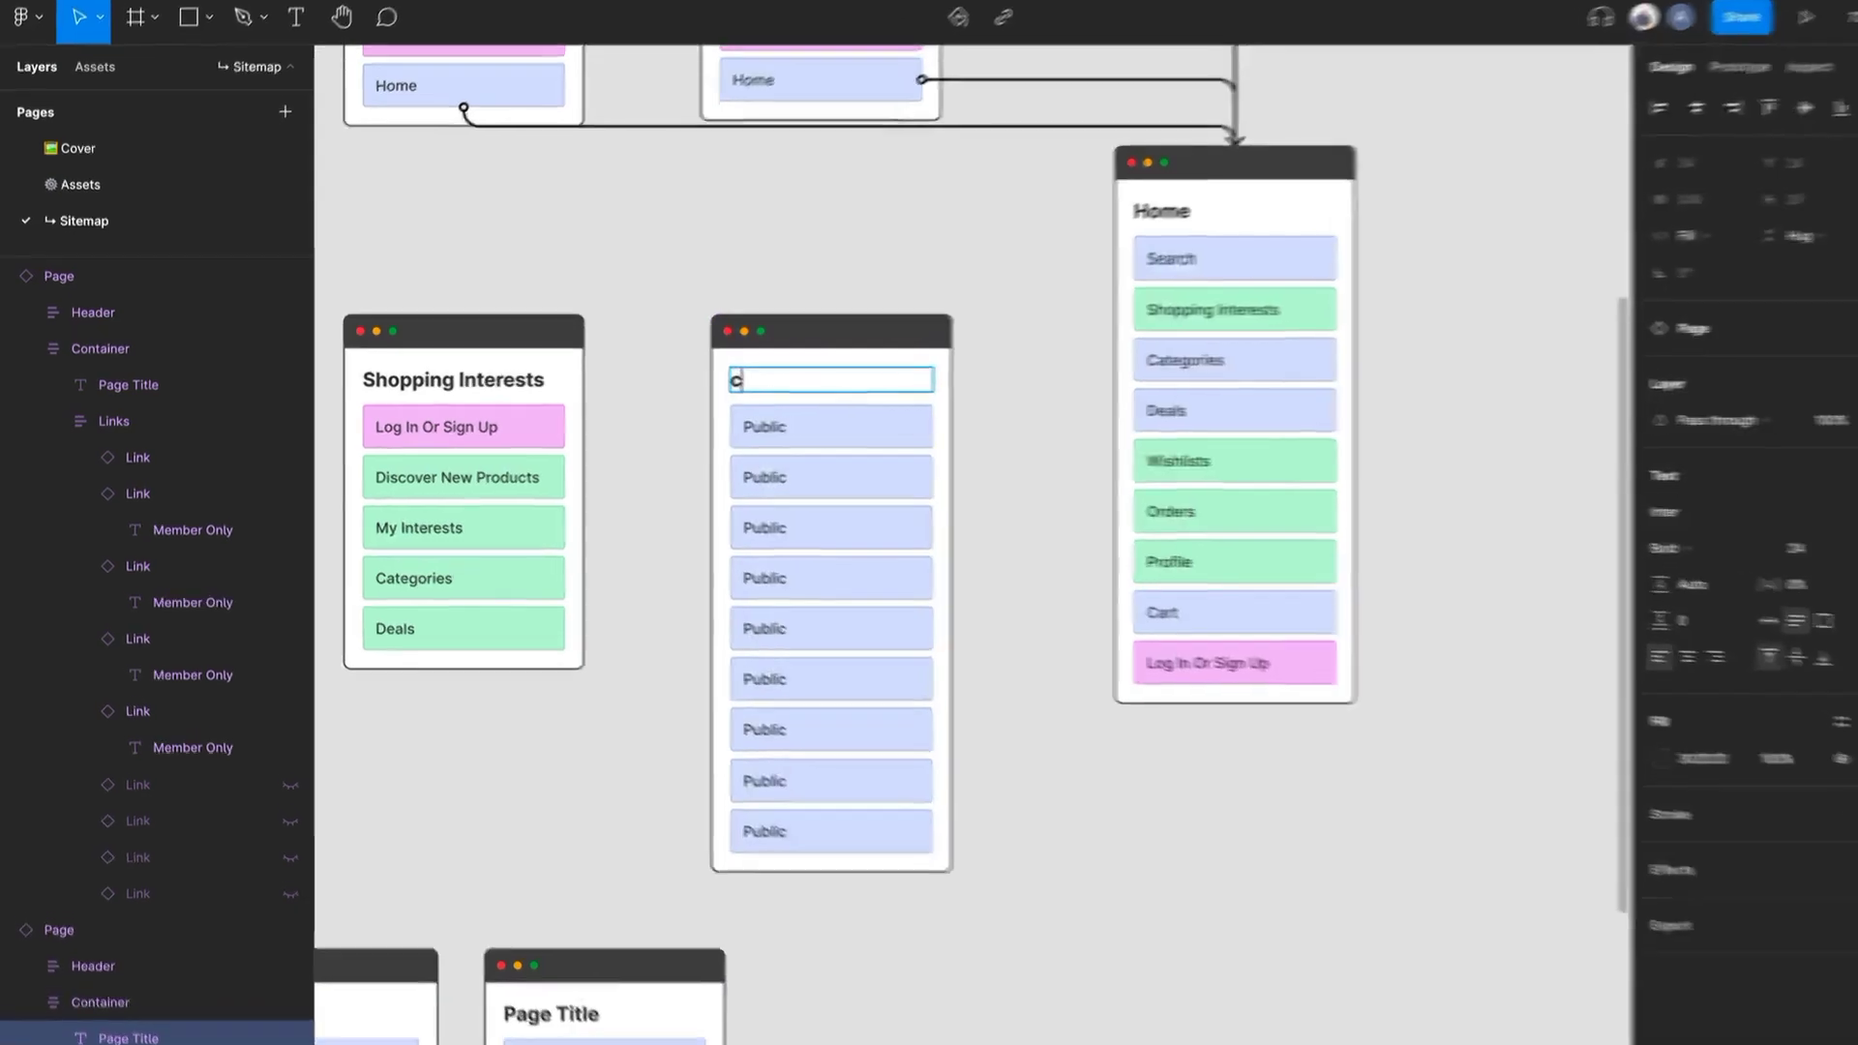
{"action": "type", "text": "a\\\\"}
{"action": "key", "text": "BackSpace"}
{"action": "key", "text": "BackSpace"}
{"action": "key", "text": "BackSpace"}
{"action": "key", "text": "BackSpace"}
{"action": "type", "text": "c"}
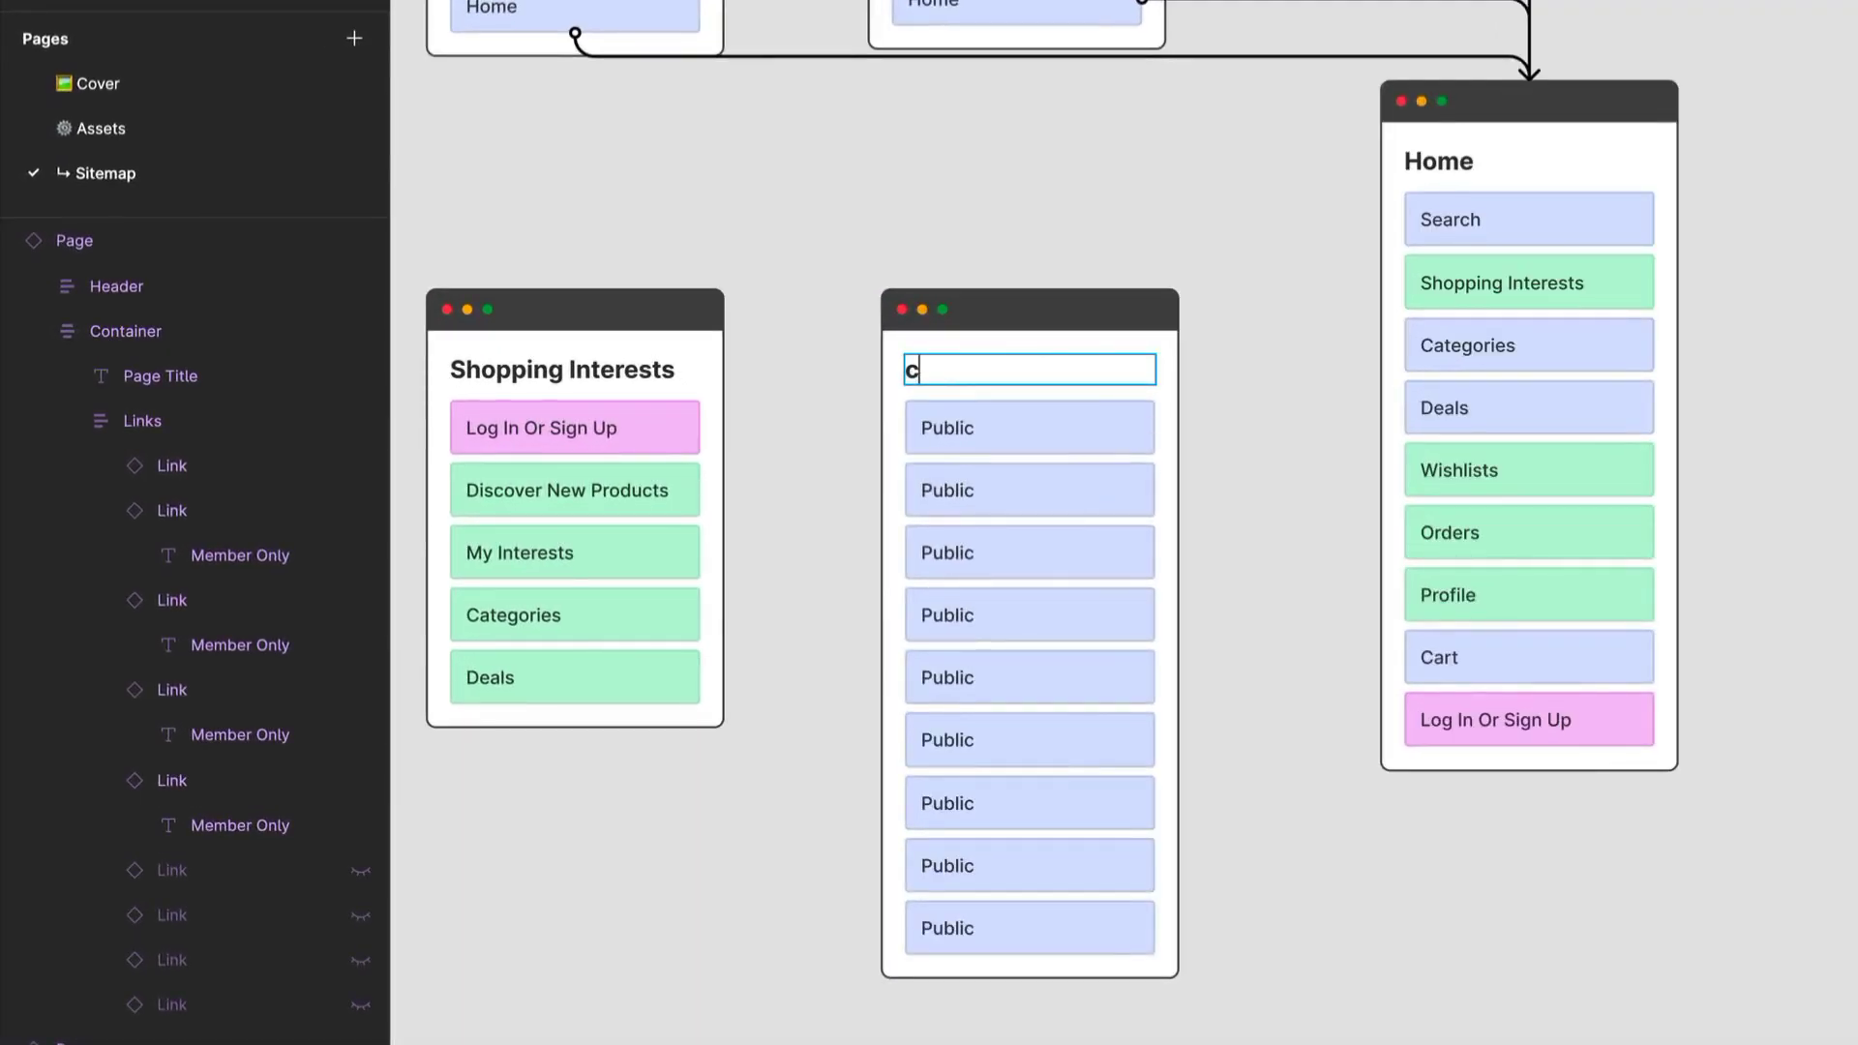
{"action": "key", "text": "BackSpace"}
{"action": "type", "text": "Categories"}
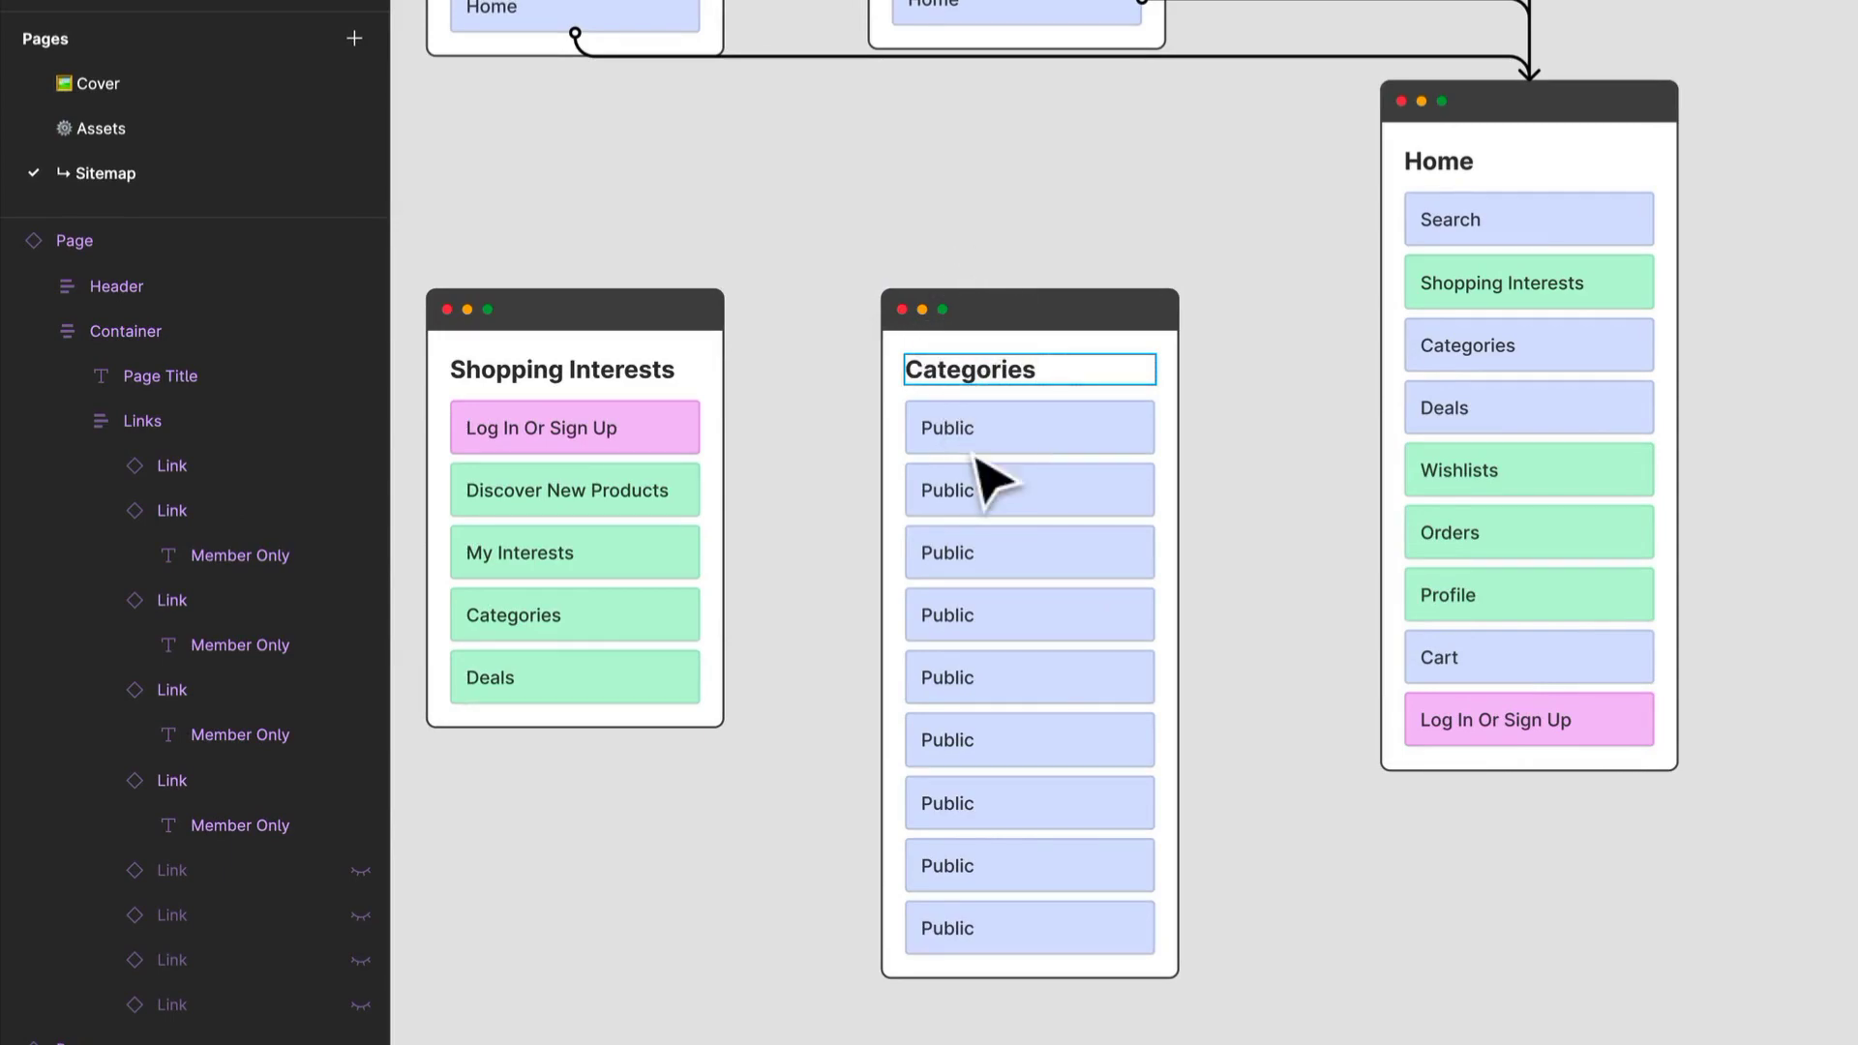
Step: Rename the first two links on the Categories page as Trending Categories and Categories For Specific Events
{"action": "double_click", "coordinate": [963, 427]}
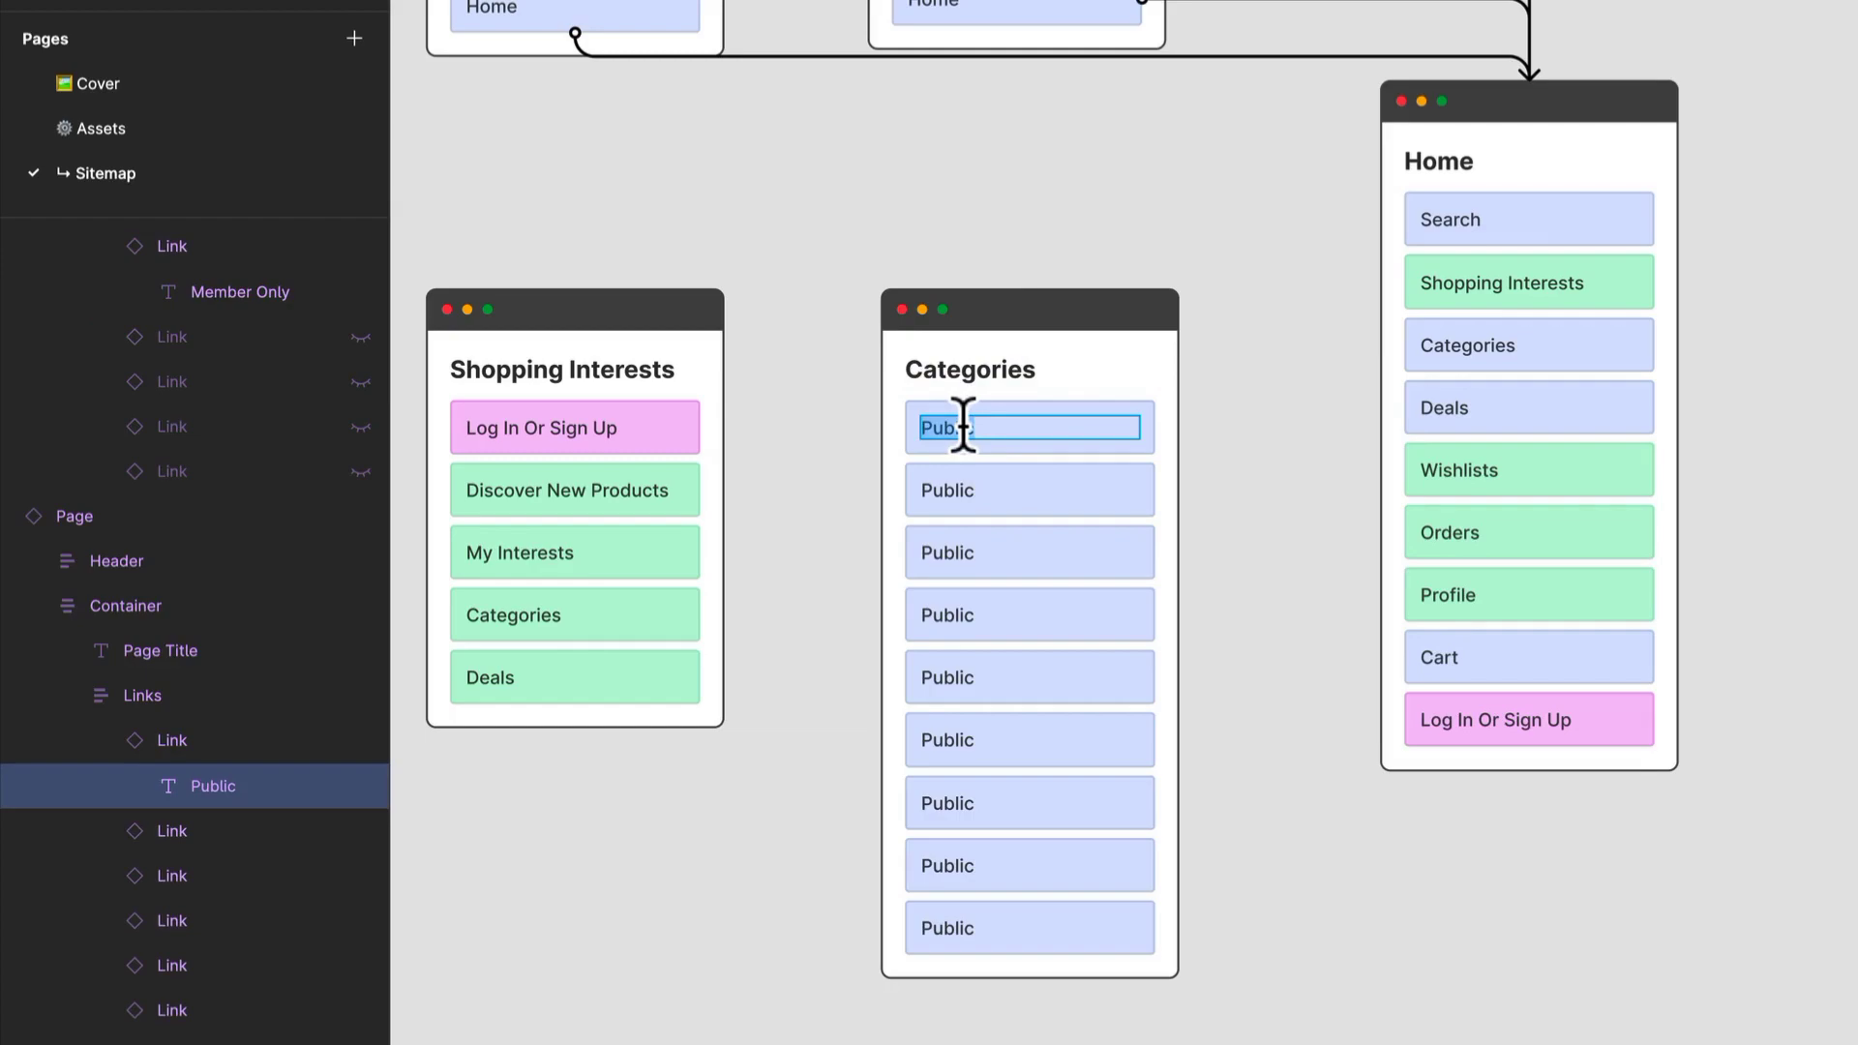
{"action": "type", "text": "TT"}
{"action": "type", "text": "ending Categories"}
{"action": "left_click", "coordinate": [950, 498]}
{"action": "double_click", "coordinate": [951, 499]}
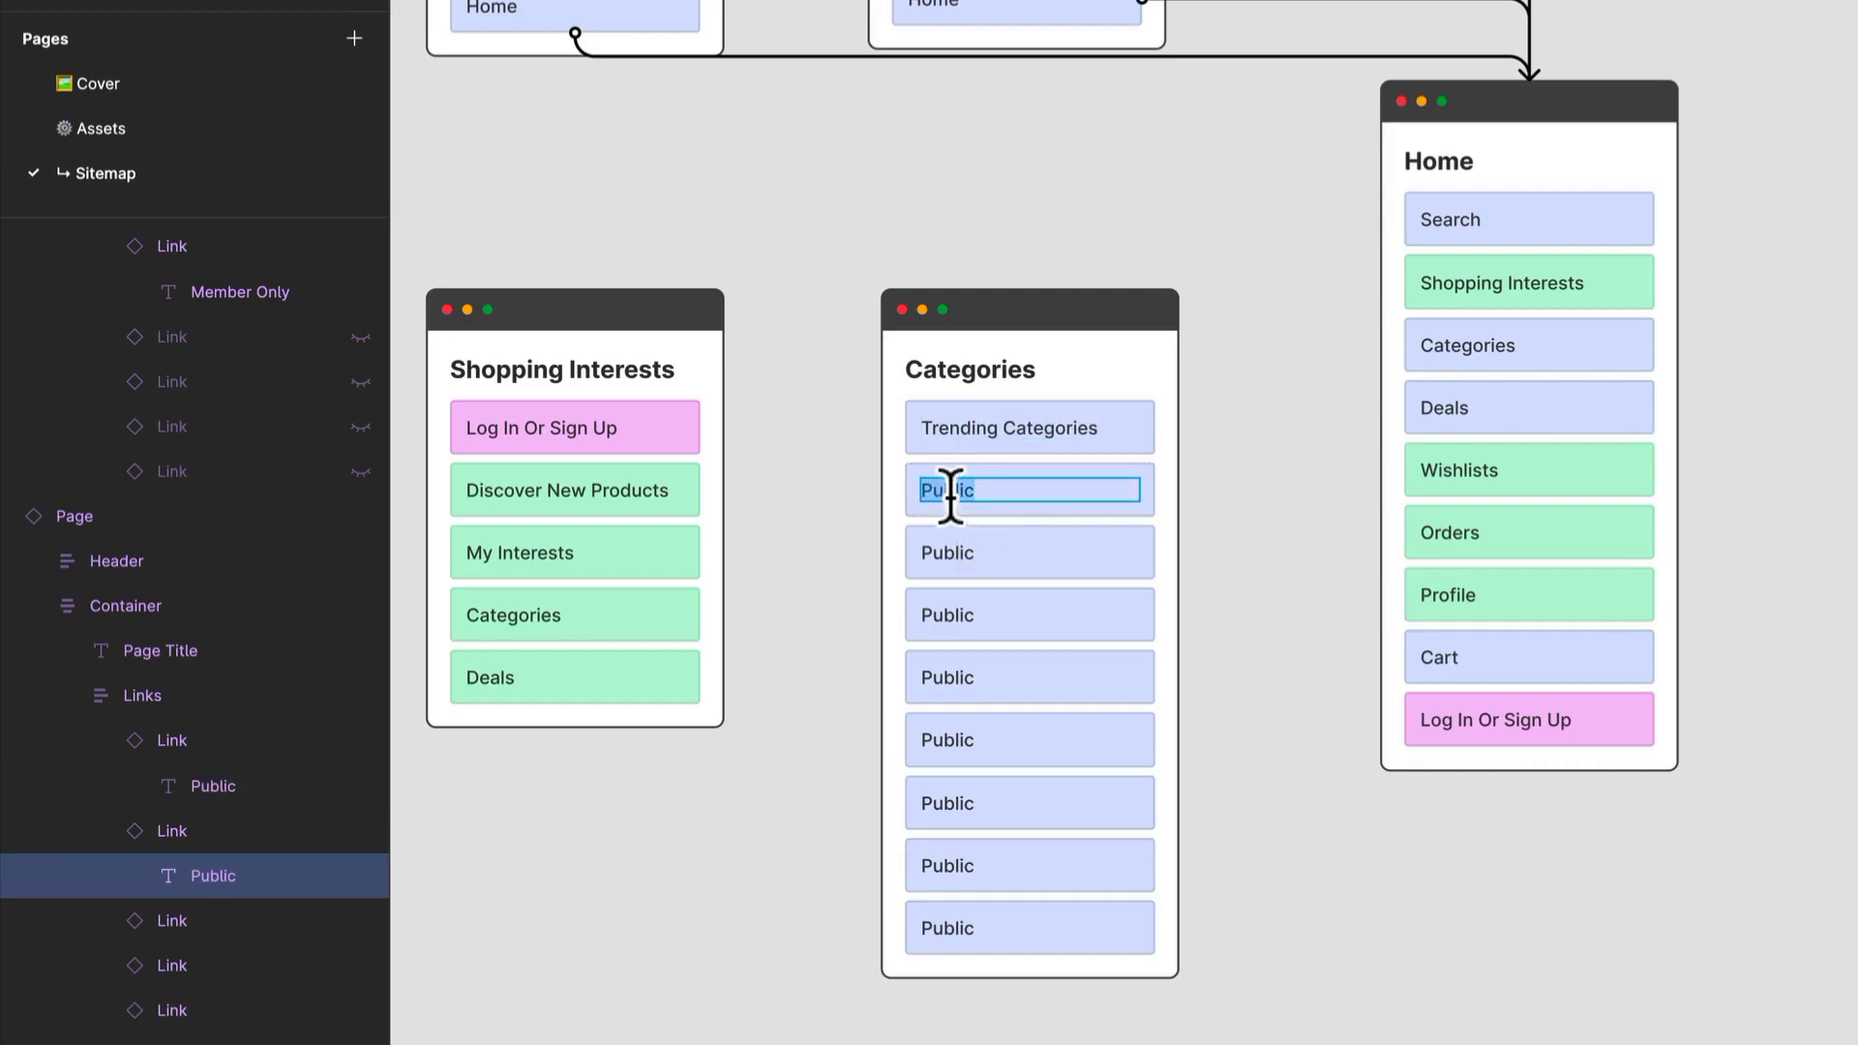
{"action": "key", "text": "BackSpace"}
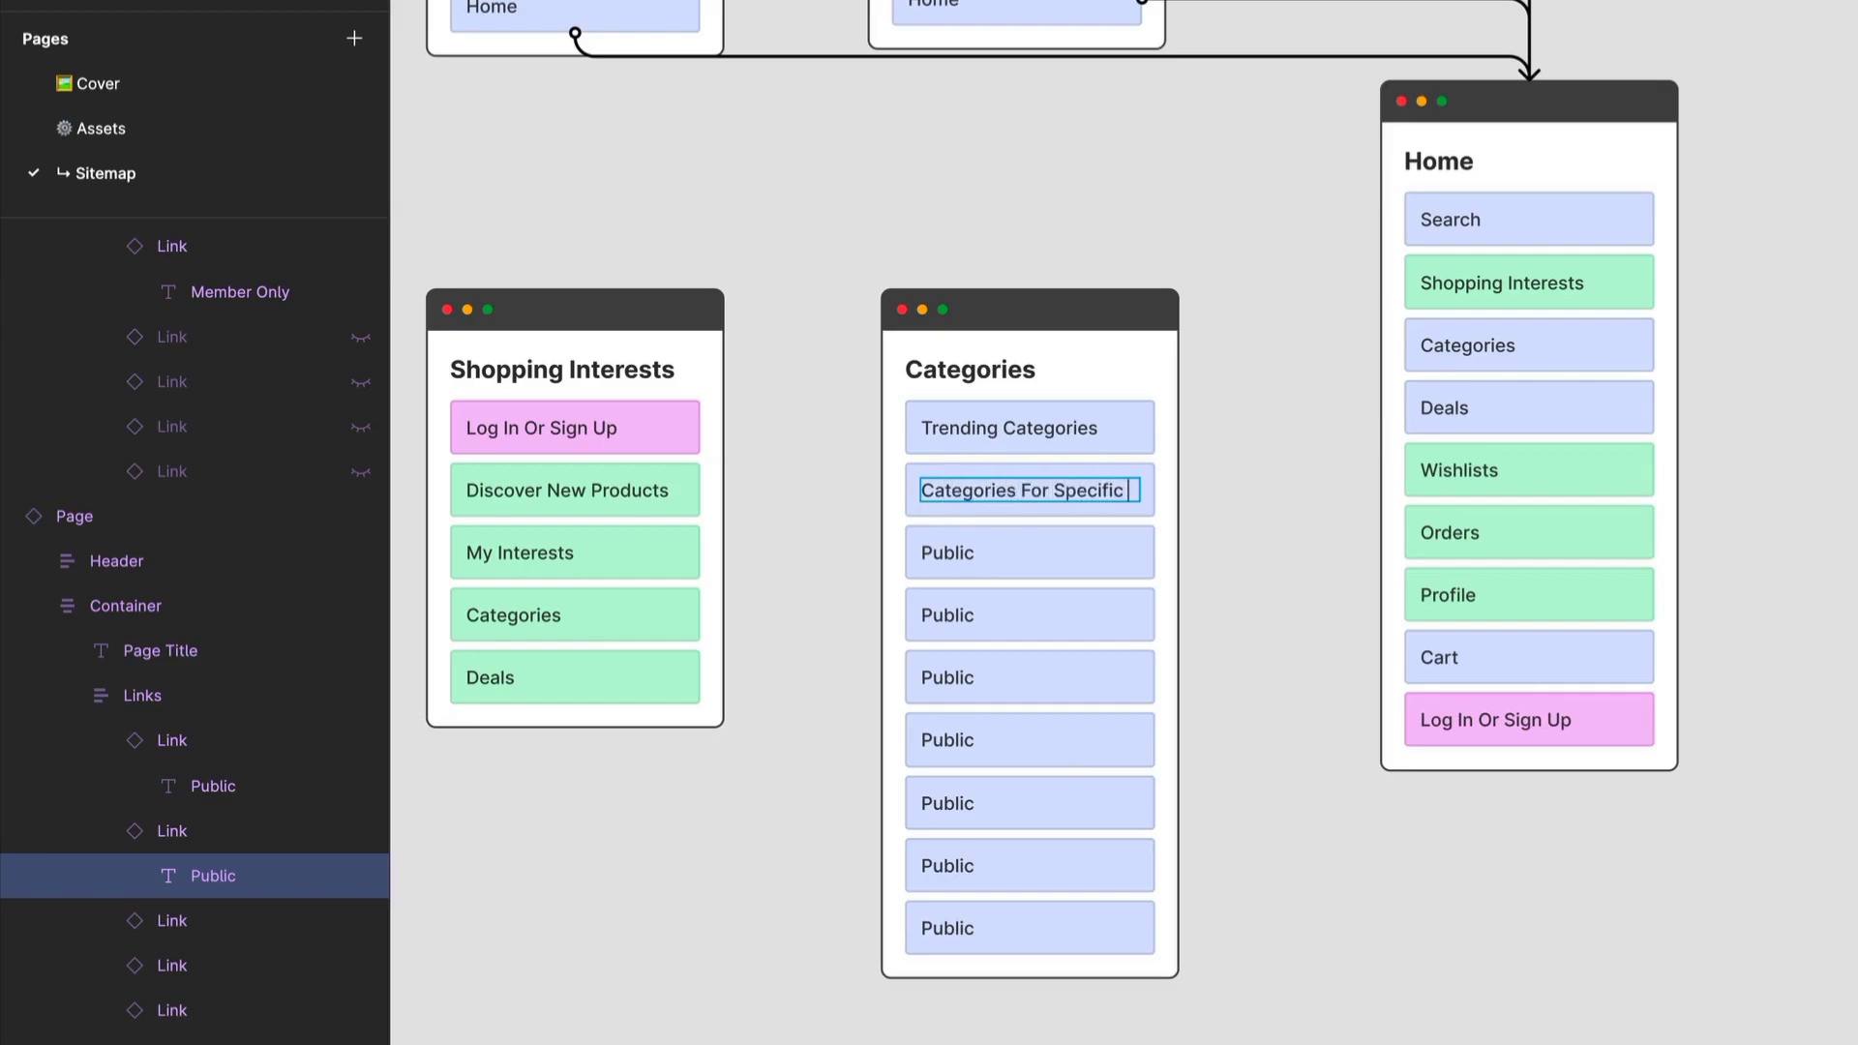
{"action": "type", "text": "Categories For Specific Events"}
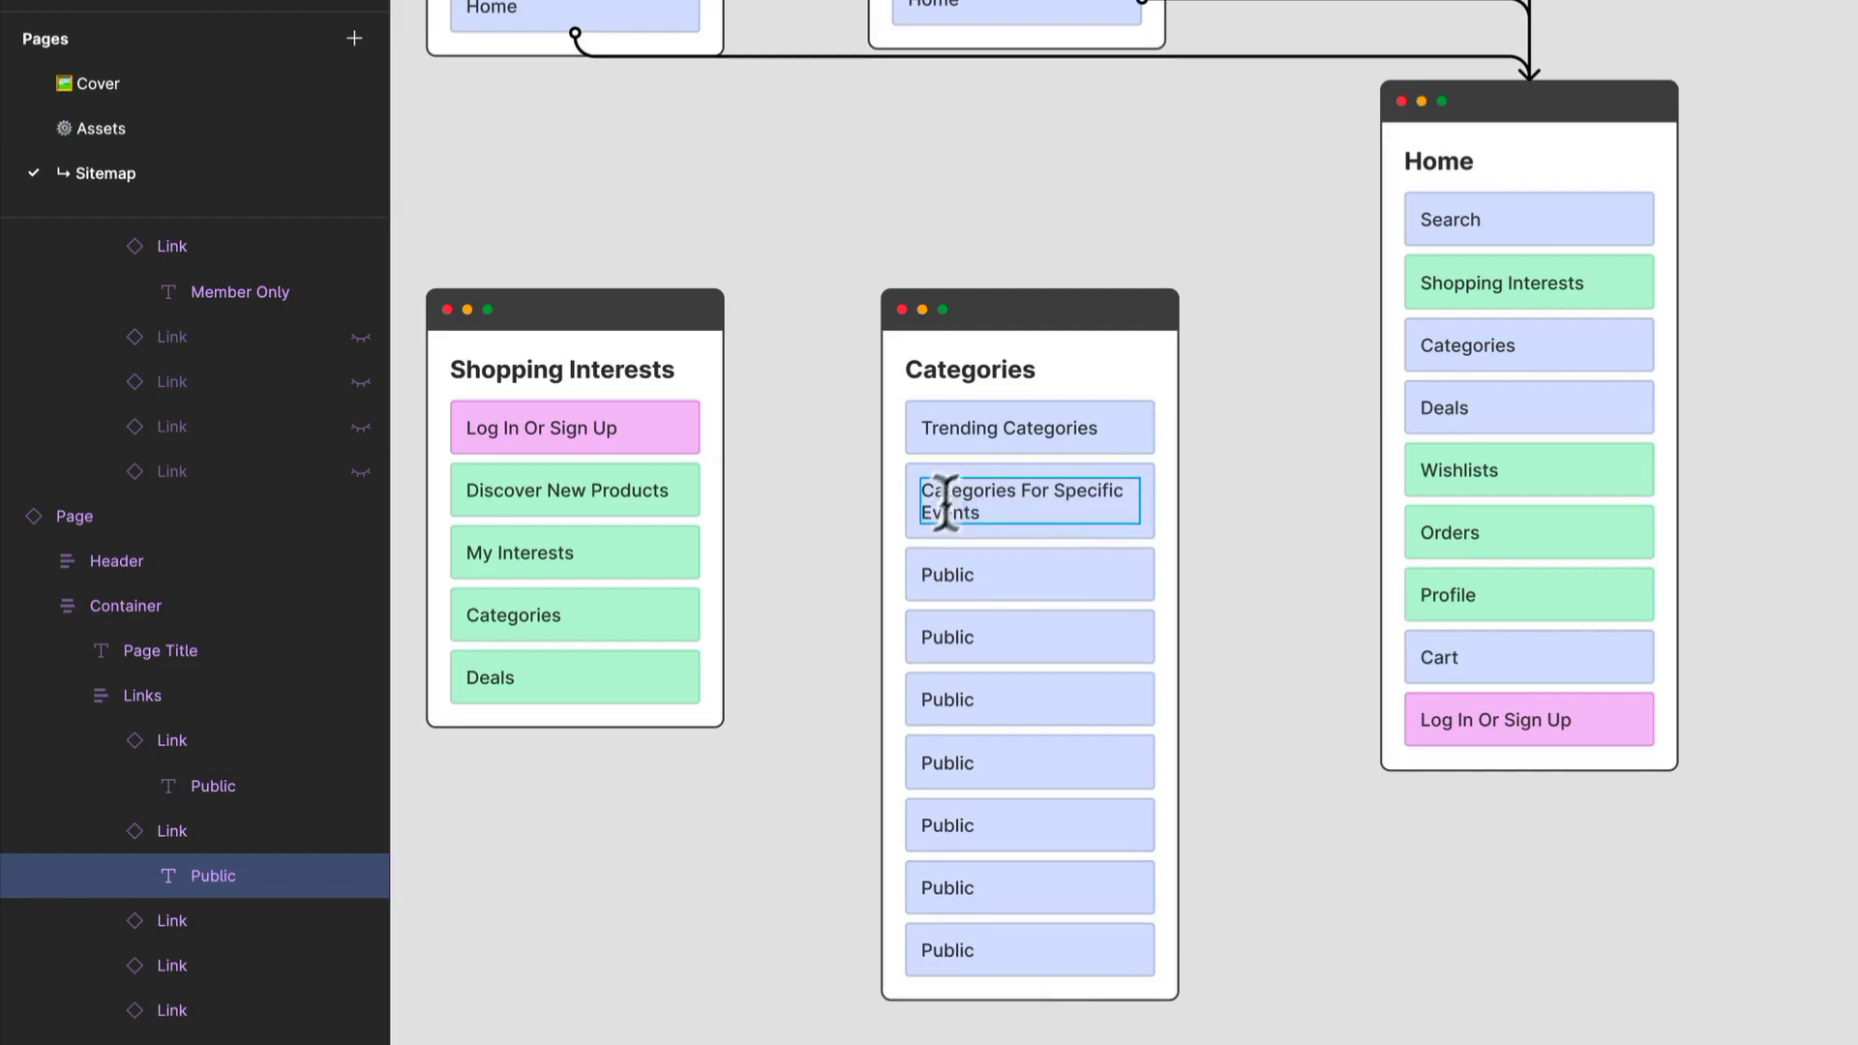
Step: Rename the third and fourth links on the Categories page as All Categories and Deals
{"action": "left_click", "coordinate": [945, 575]}
{"action": "double_click", "coordinate": [946, 575]}
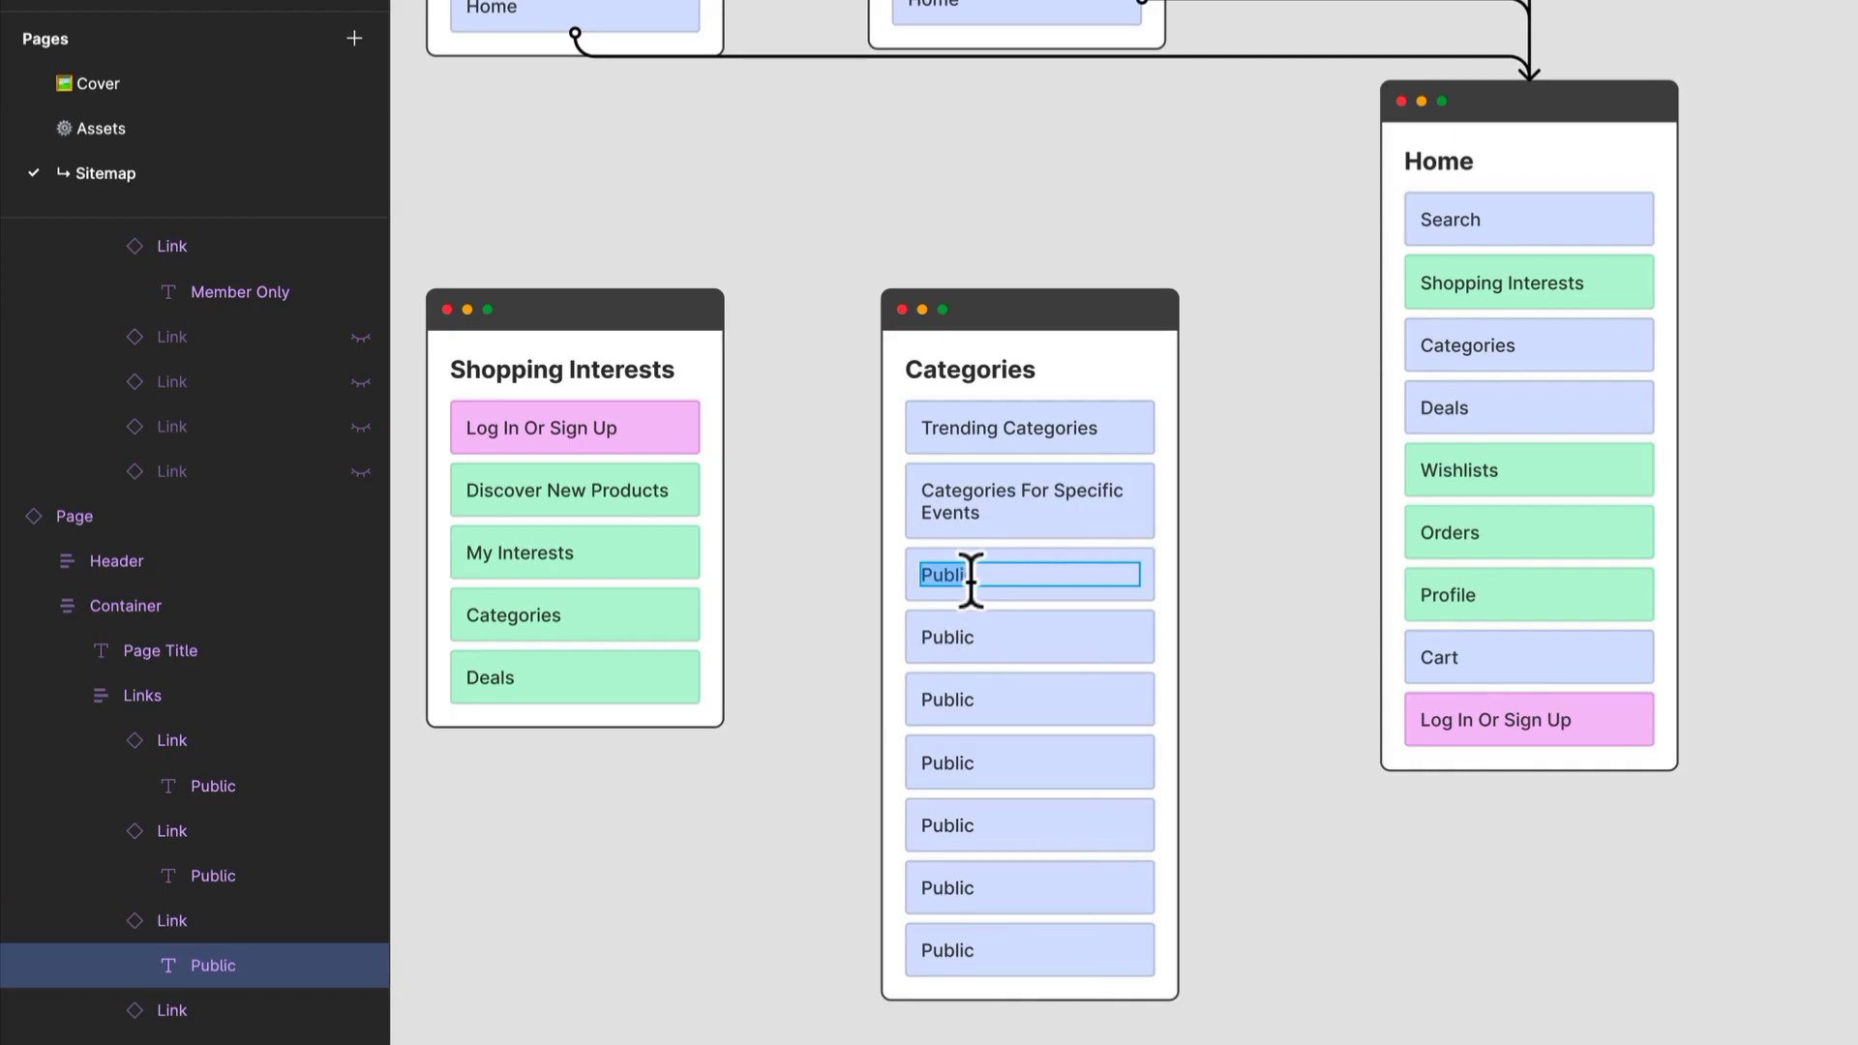
{"action": "type", "text": "All C"}
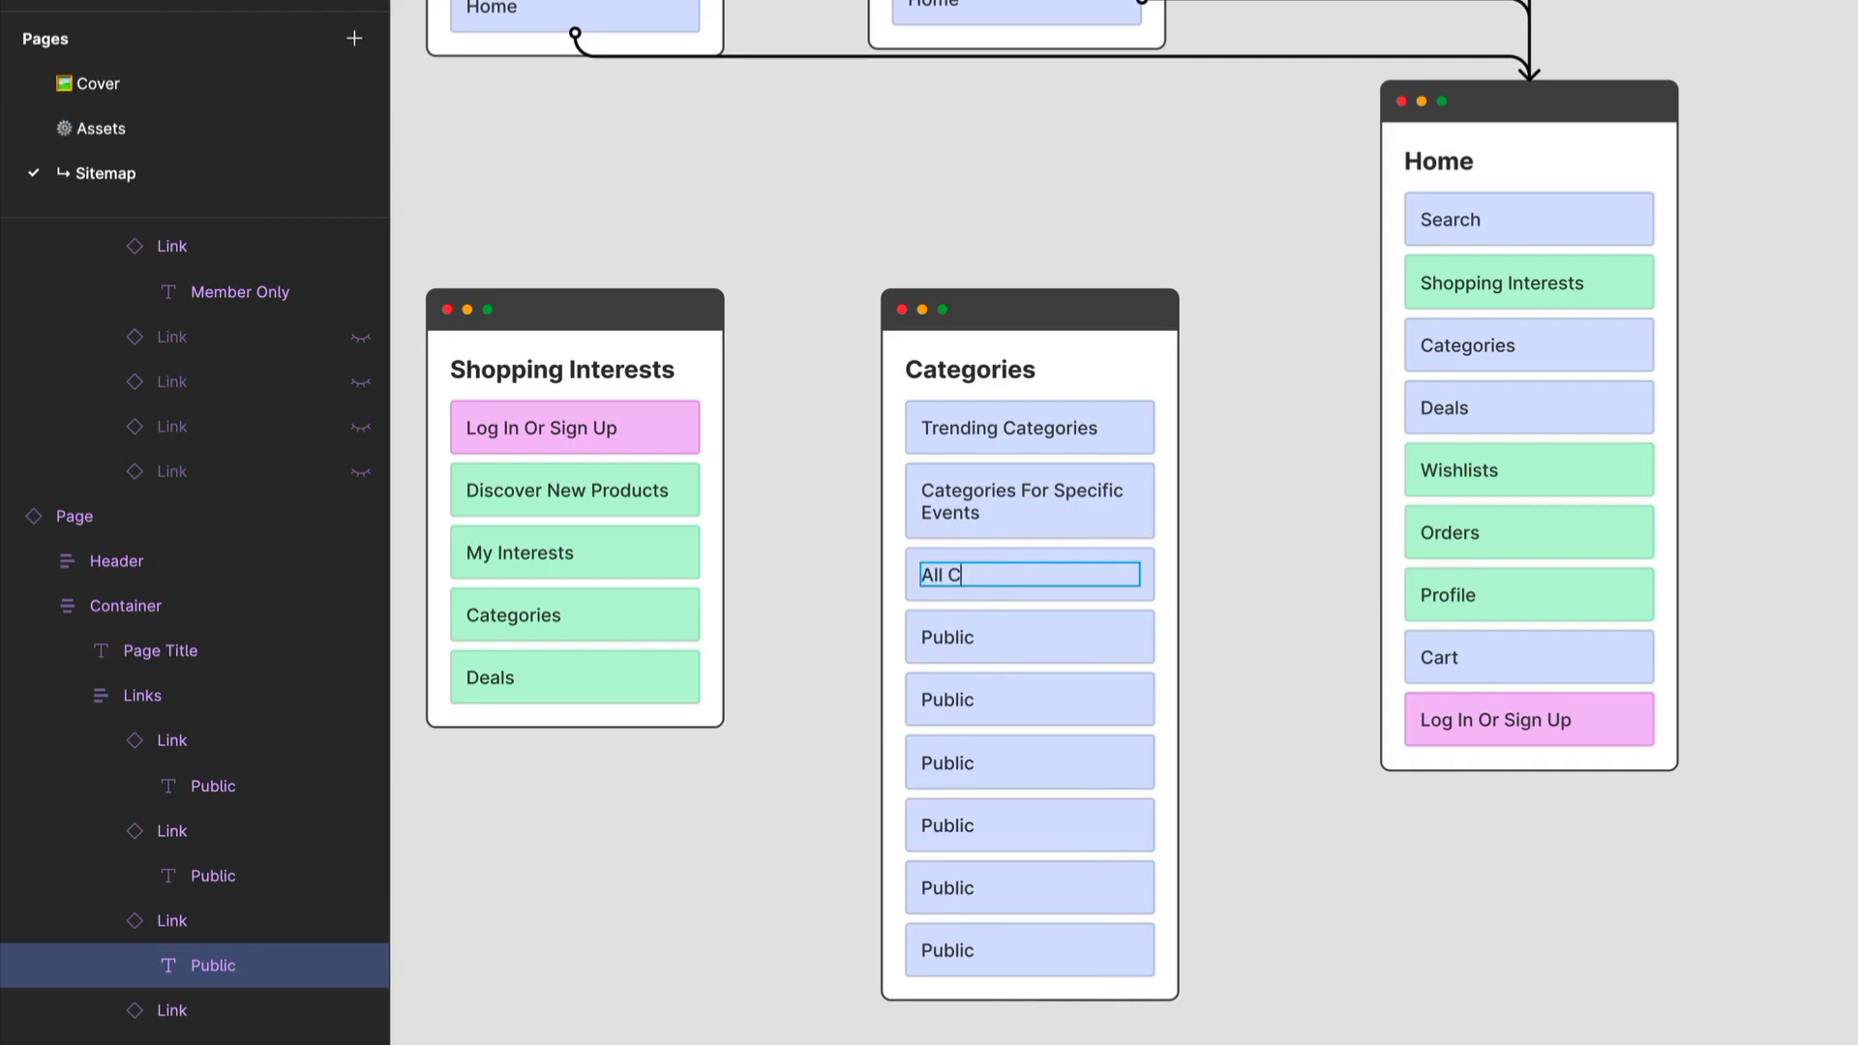
{"action": "type", "text": "ategories"}
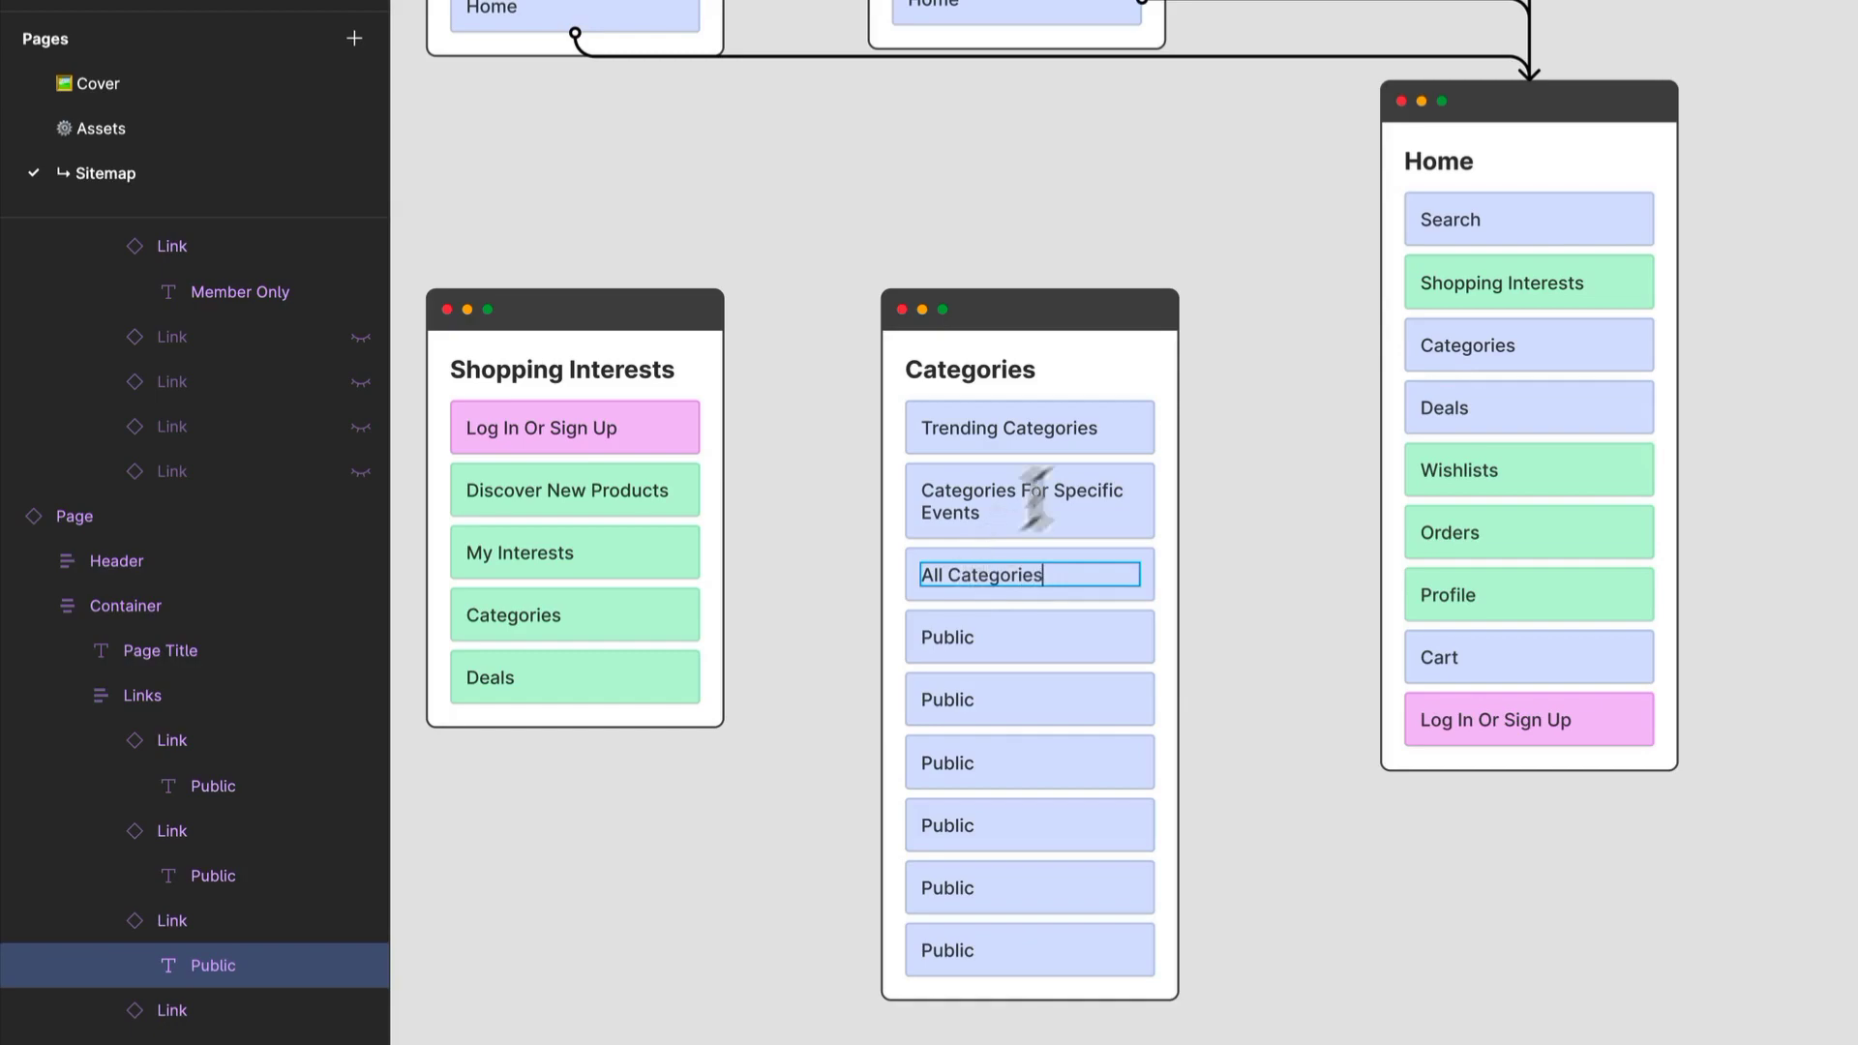
{"action": "double_click", "coordinate": [951, 630]}
{"action": "type", "text": "Deals"}
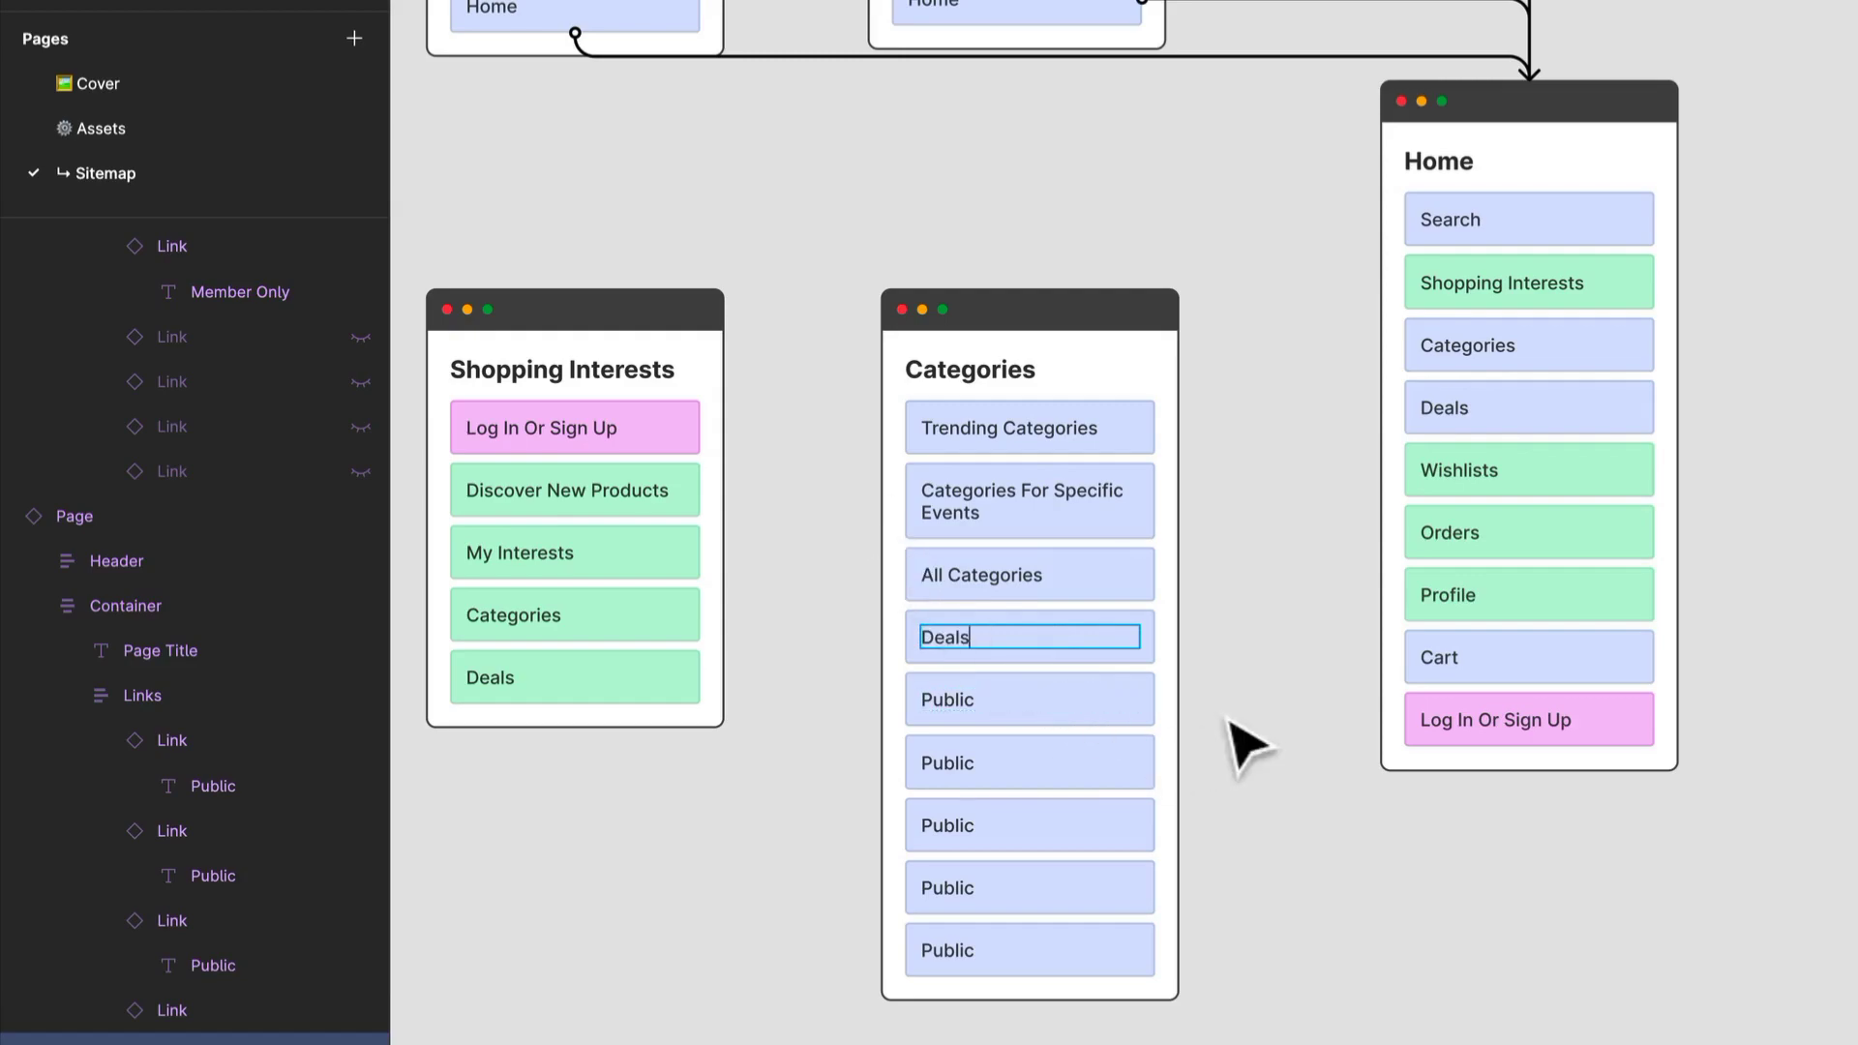
Step: Remove the five unused Public links below Deals from the Categories page
{"action": "left_click", "coordinate": [1097, 718]}
{"action": "left_click", "coordinate": [1094, 769], "text": "shift"}
{"action": "left_click", "coordinate": [1095, 822], "text": "shift"}
{"action": "left_click", "coordinate": [1089, 889], "text": "shift"}
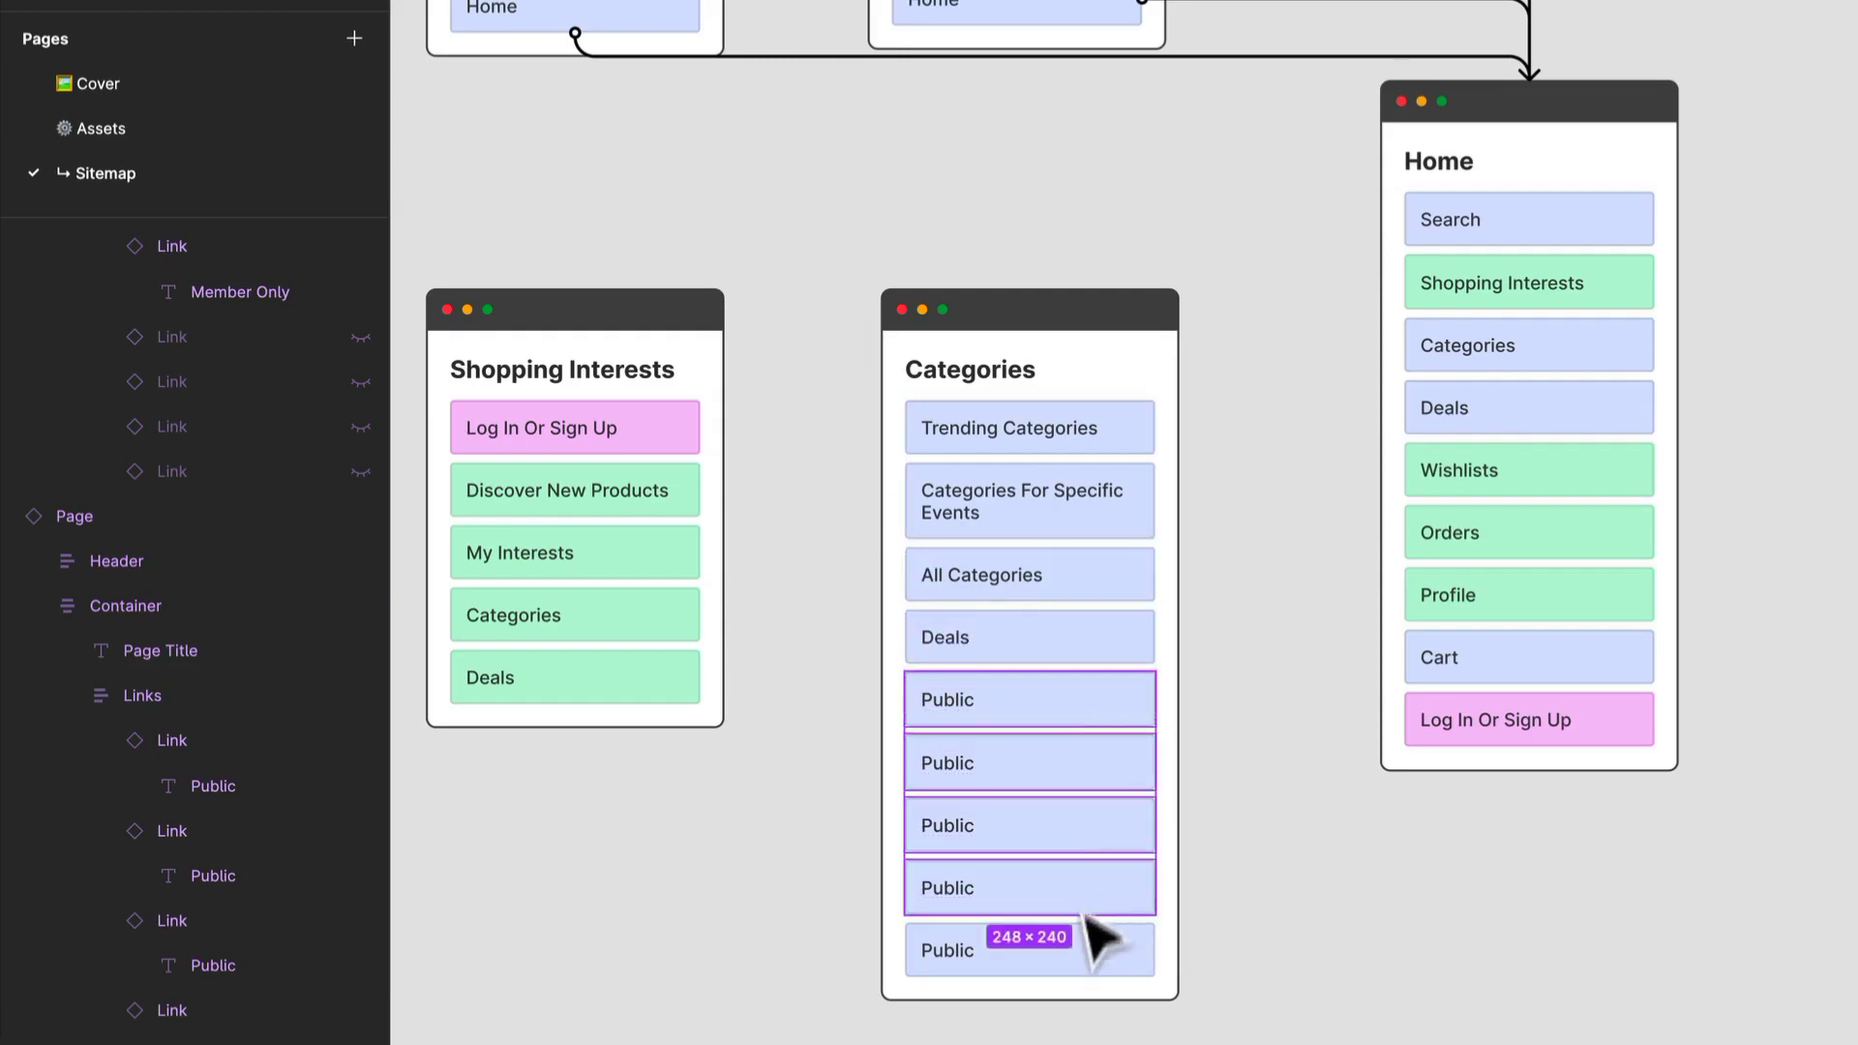
{"action": "left_click", "coordinate": [1079, 952], "text": "shift"}
{"action": "key", "text": "Delete"}
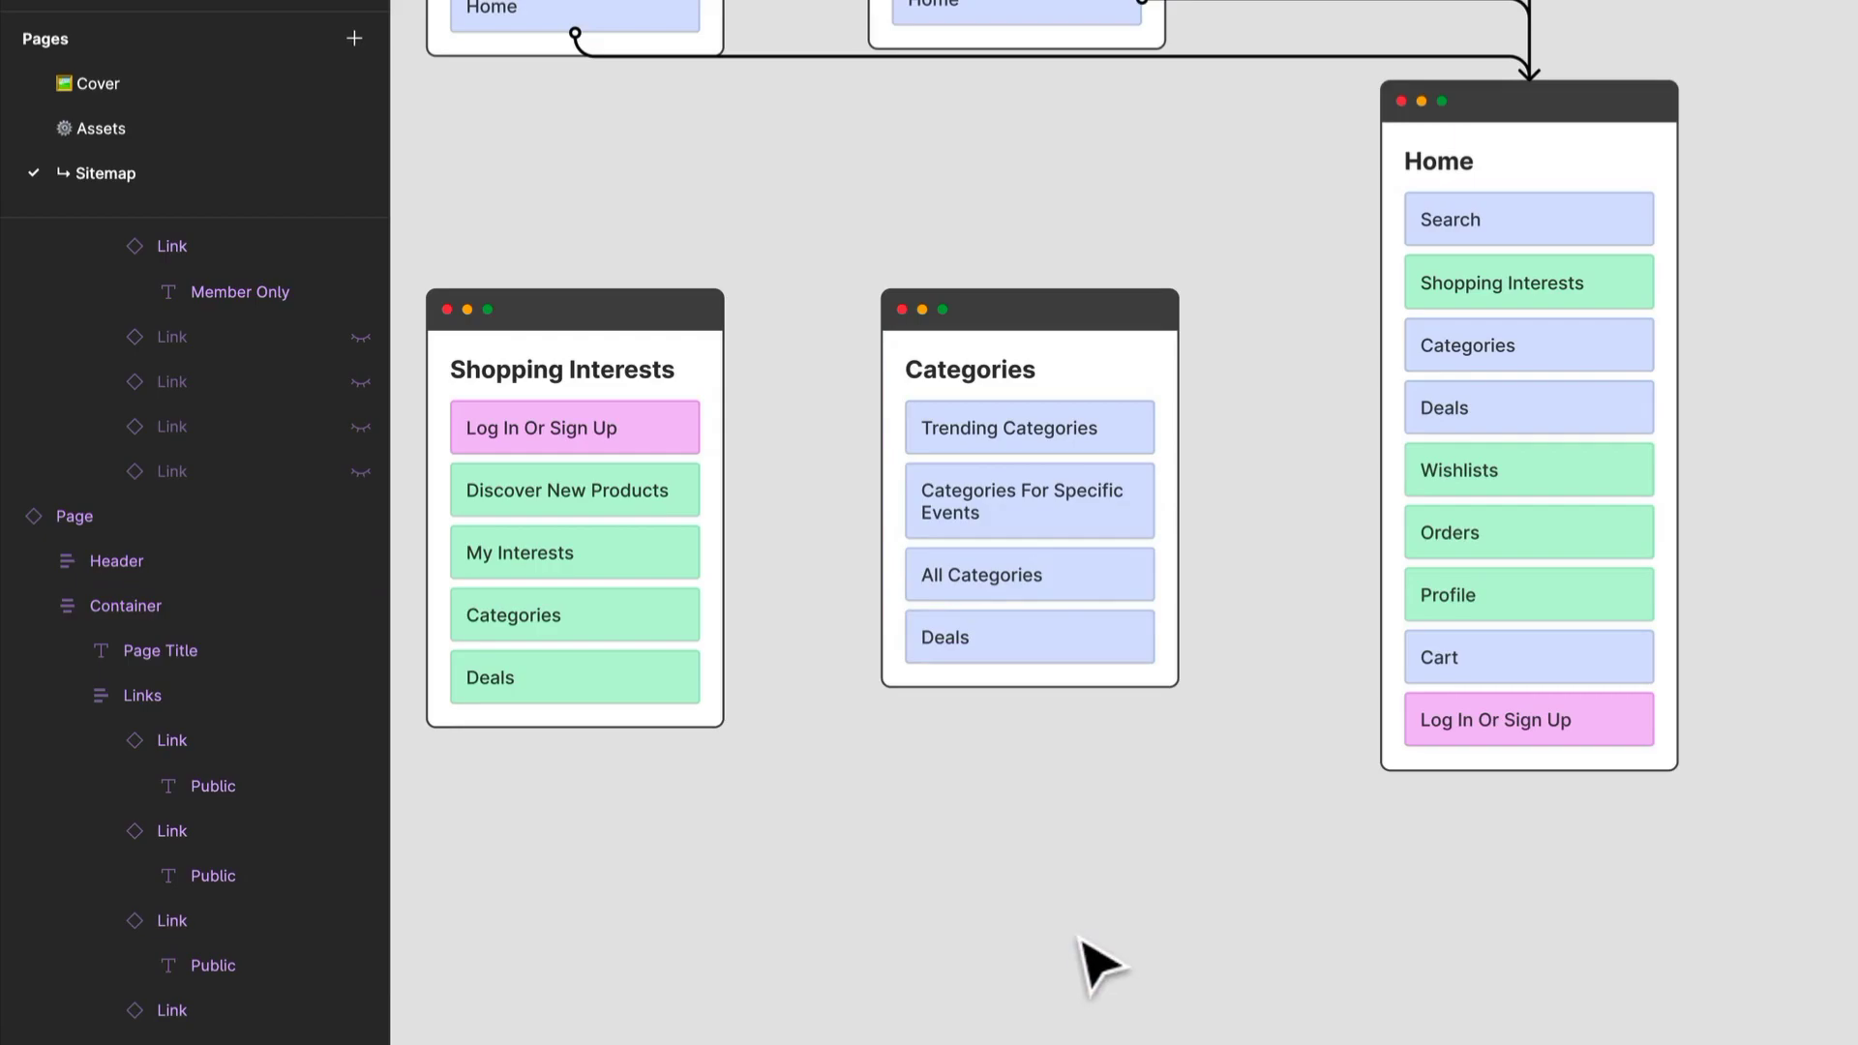
Step: Shift the Shopping Interests and Categories pages together farther away from Home to make room for another page
{"action": "scroll", "coordinate": [1093, 861], "scroll_direction": "down", "scroll_amount": 2}
{"action": "left_click", "coordinate": [939, 697]}
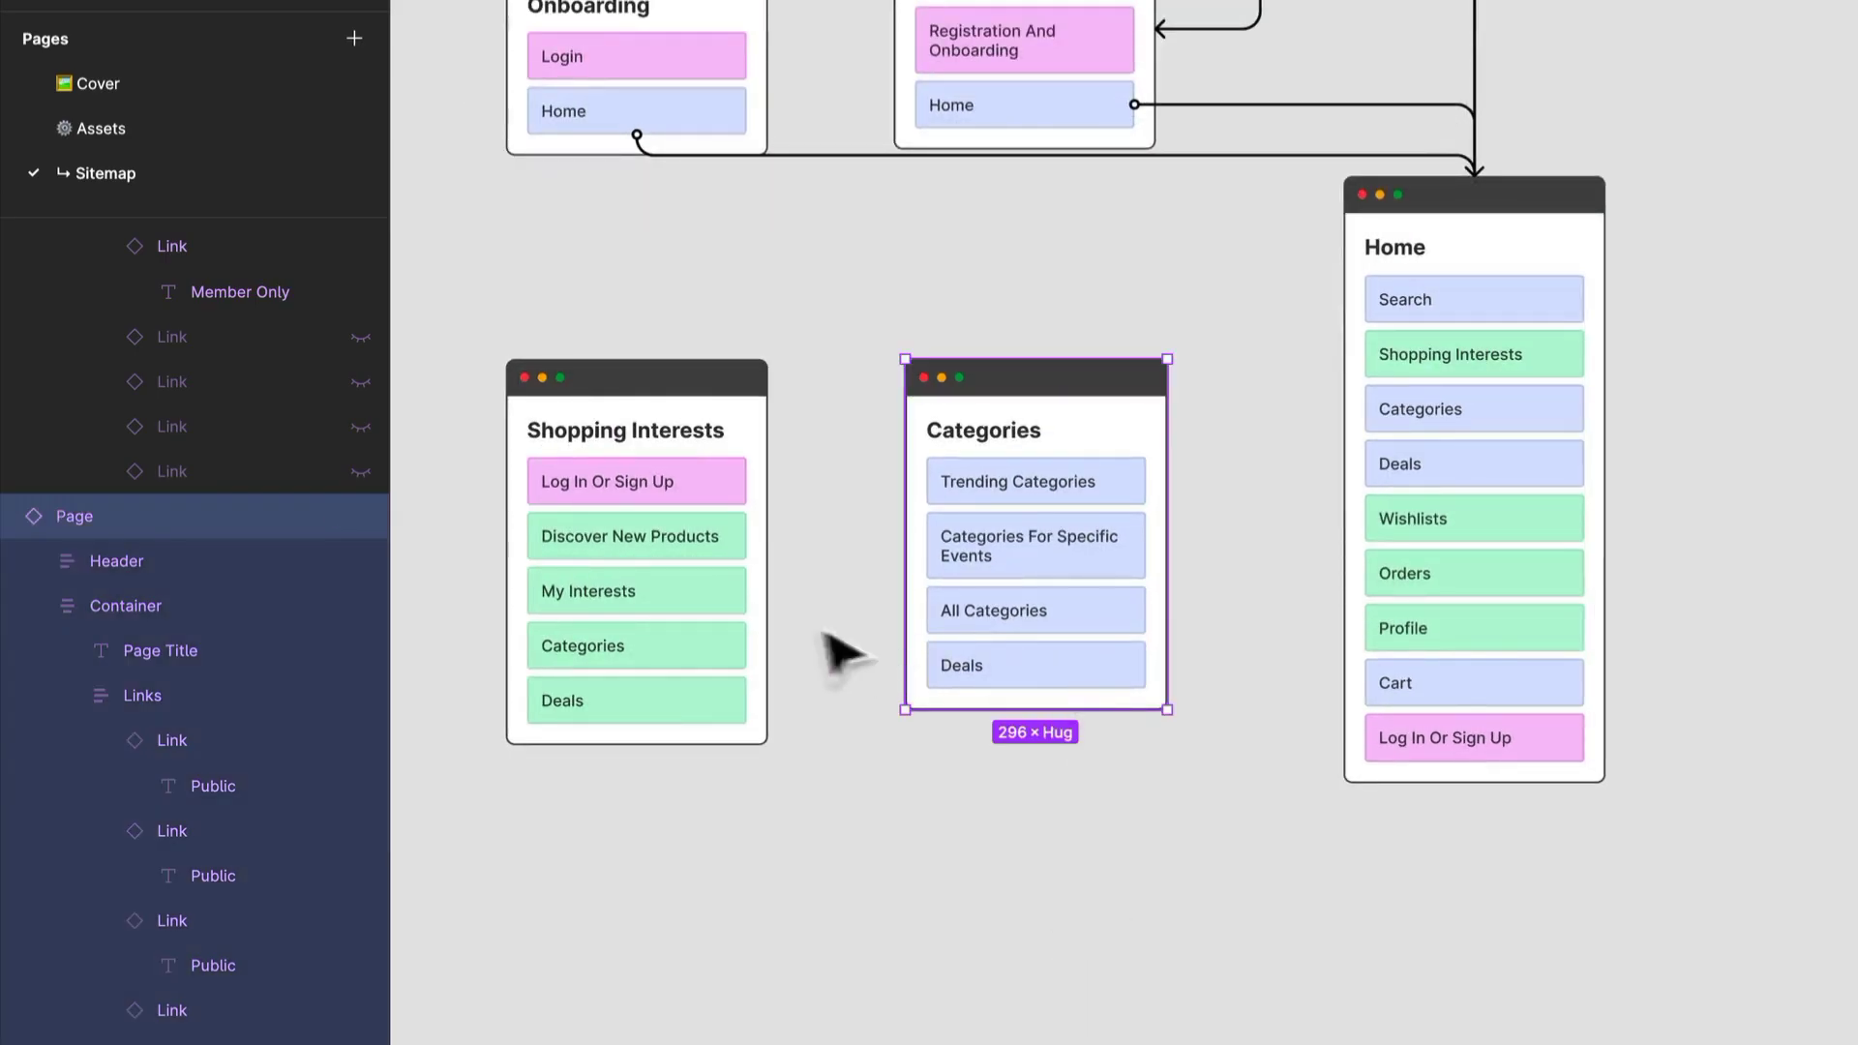
{"action": "left_click", "coordinate": [760, 619], "text": "shift"}
{"action": "left_click_drag", "start_coordinate": [736, 620], "coordinate": [601, 600]}
Step: Place a blank page card from the spare ones in the gap between Categories and Home
{"action": "left_click", "coordinate": [985, 1019]}
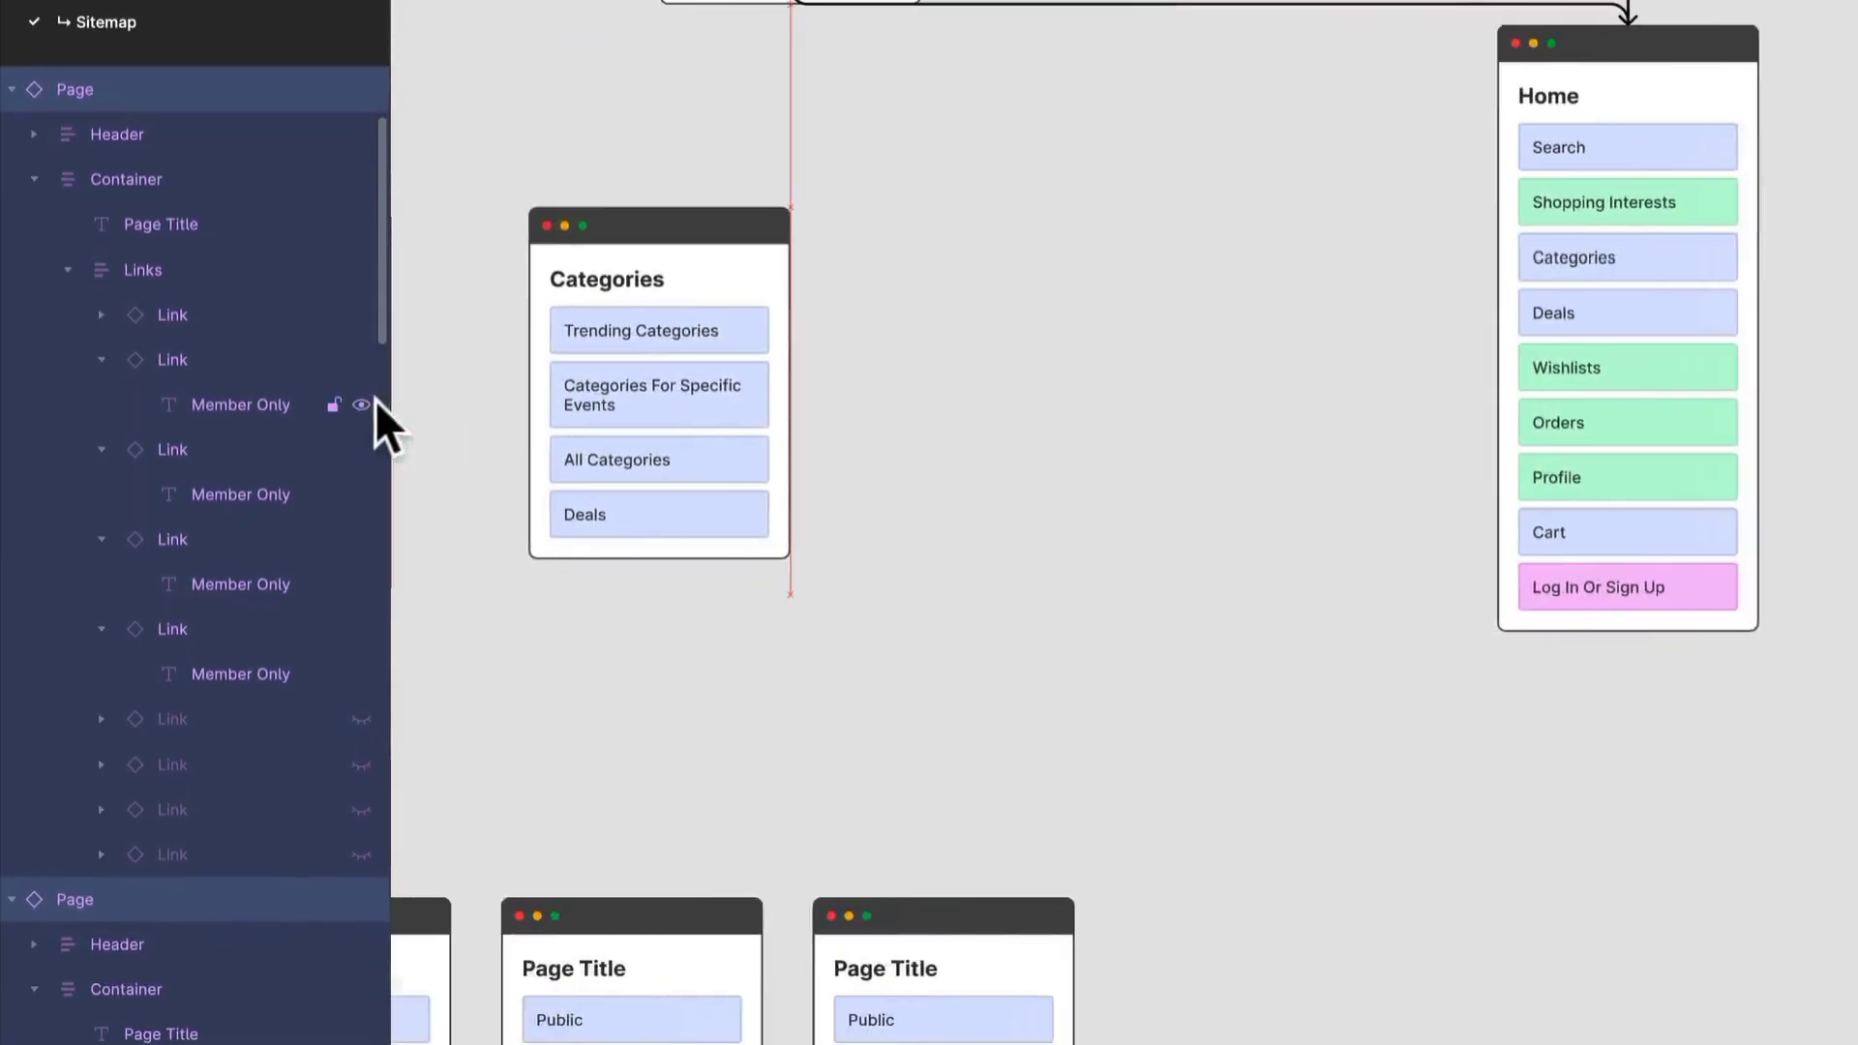
{"action": "left_click_drag", "start_coordinate": [1006, 909], "coordinate": [1032, 412]}
{"action": "scroll", "coordinate": [1326, 392], "scroll_direction": "up", "scroll_amount": 2}
{"action": "scroll", "coordinate": [1313, 374], "scroll_direction": "down", "scroll_amount": 2}
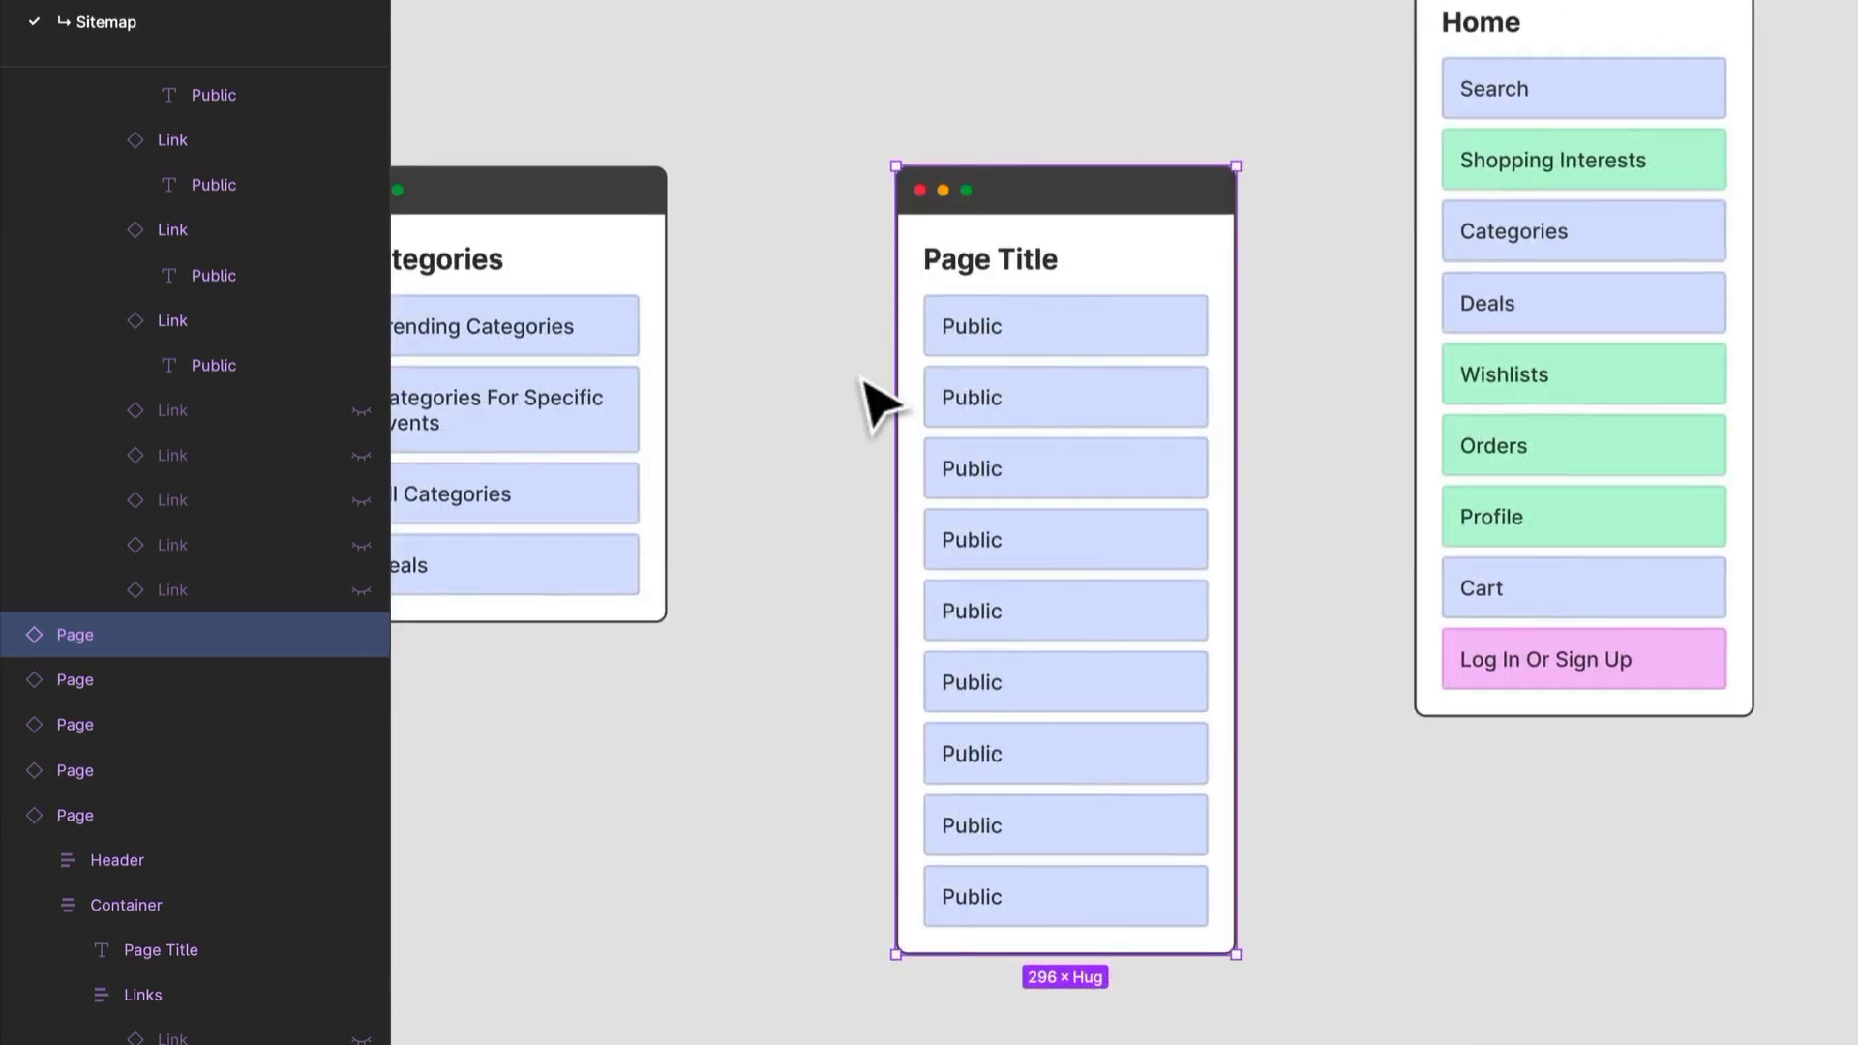
Step: Change the title of the blank page card between Categories and Home to Deals
{"action": "double_click", "coordinate": [1012, 266]}
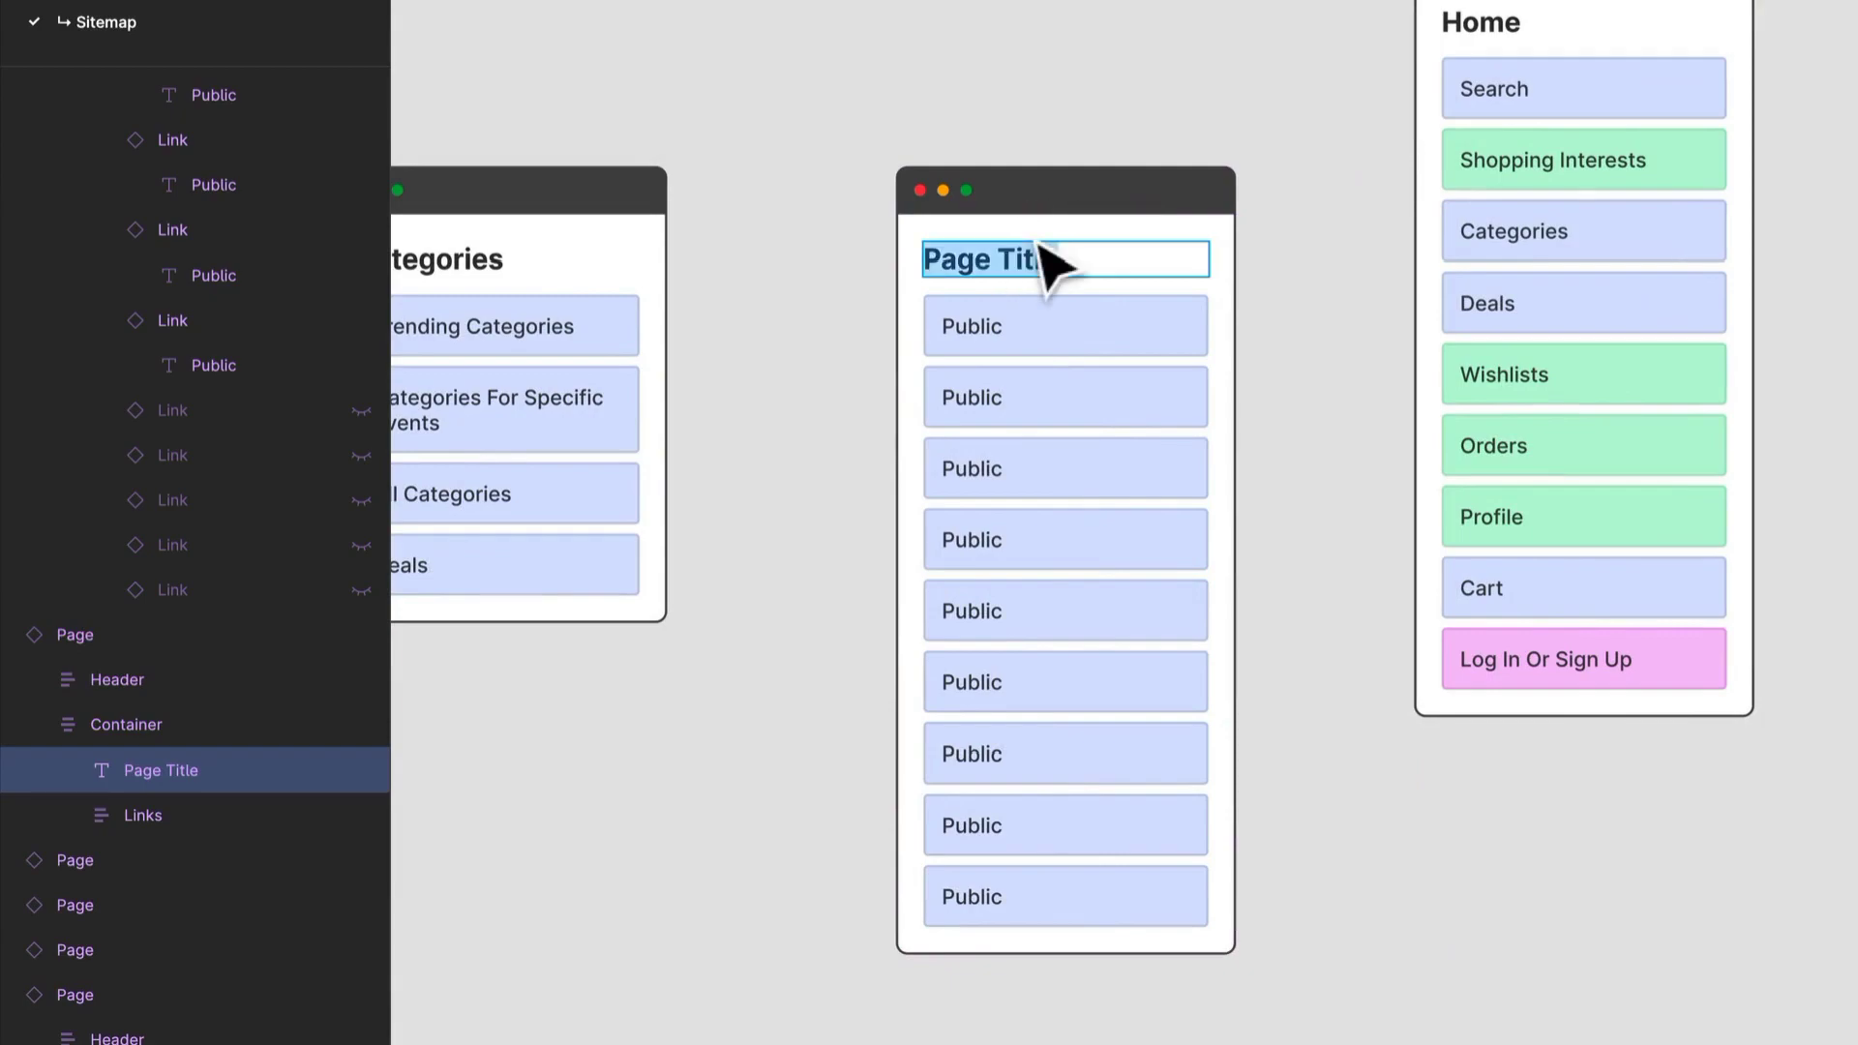
{"action": "type", "text": "Deaks"}
{"action": "key", "text": "BackSpace"}
{"action": "key", "text": "BackSpace"}
{"action": "type", "text": "als"}
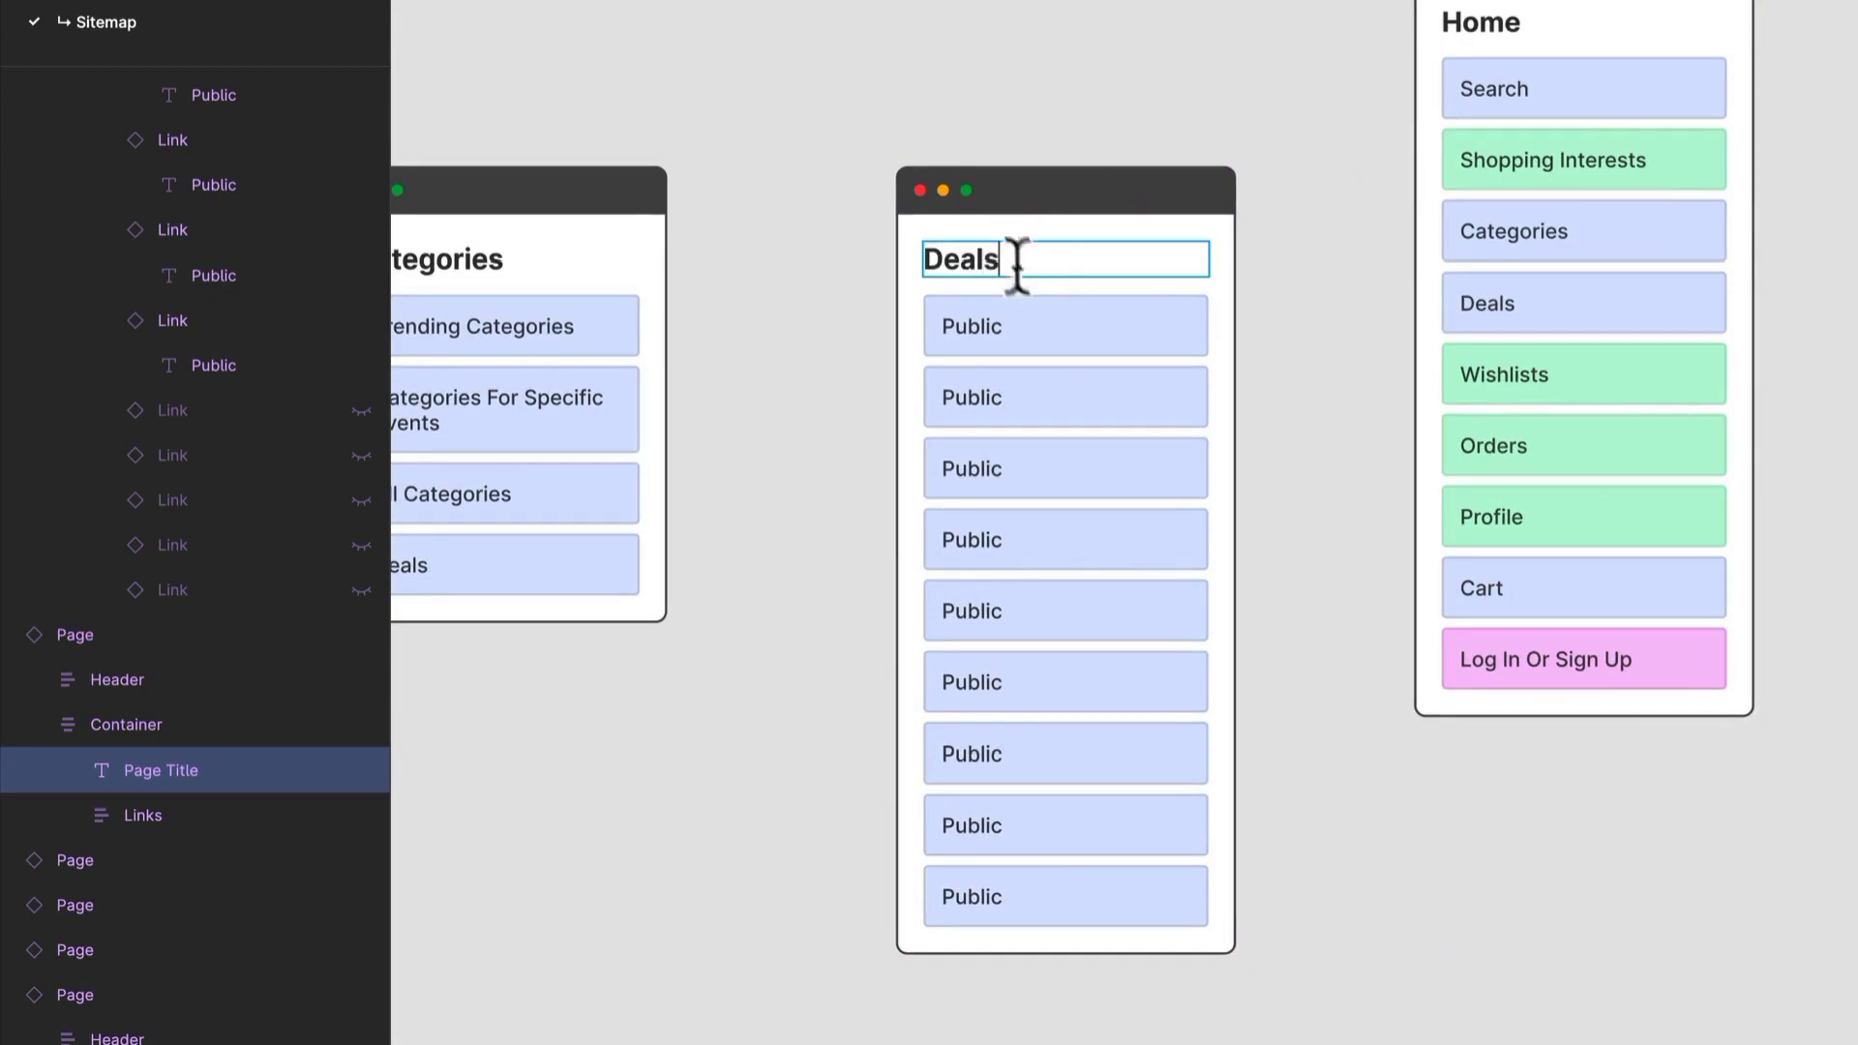
Step: Rename the first link on the Deals page as Trending
{"action": "double_click", "coordinate": [957, 322]}
{"action": "type", "text": "Trnedi"}
{"action": "key", "text": "BackSpace"}
{"action": "key", "text": "BackSpace"}
{"action": "key", "text": "BackSpace"}
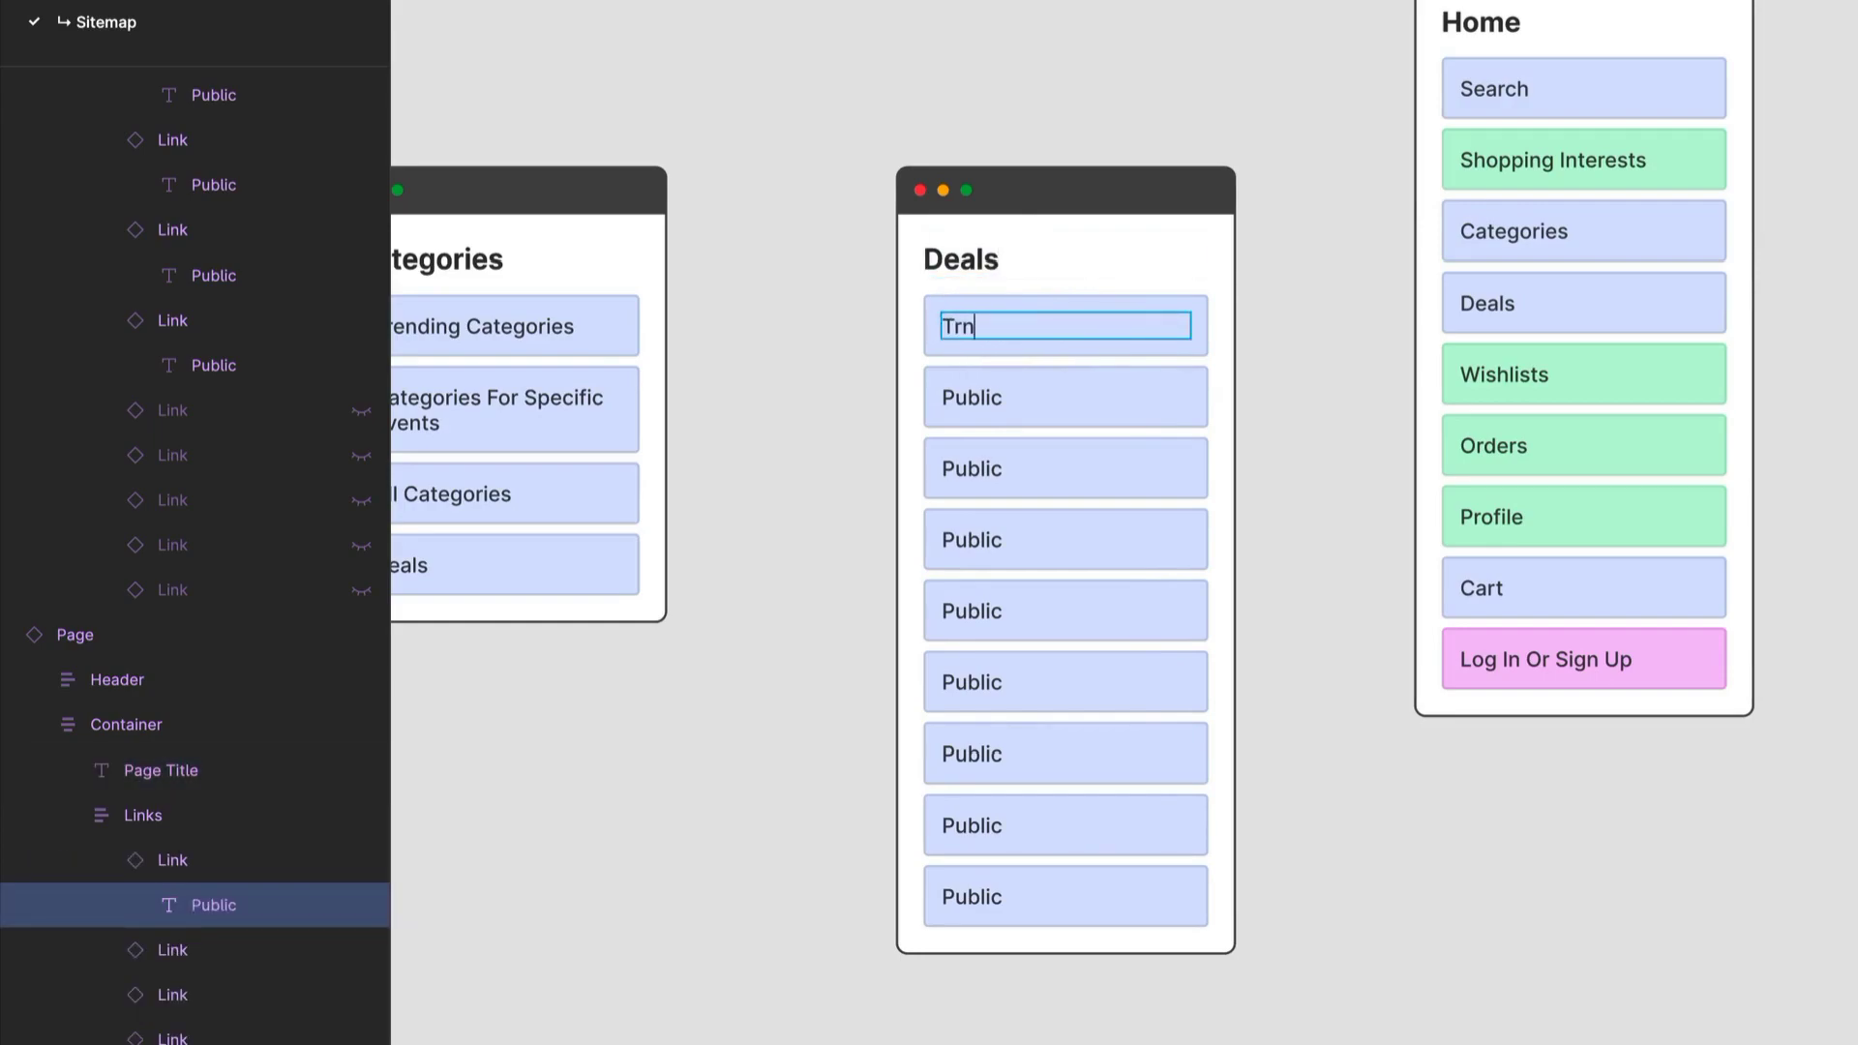
{"action": "type", "text": "ding"}
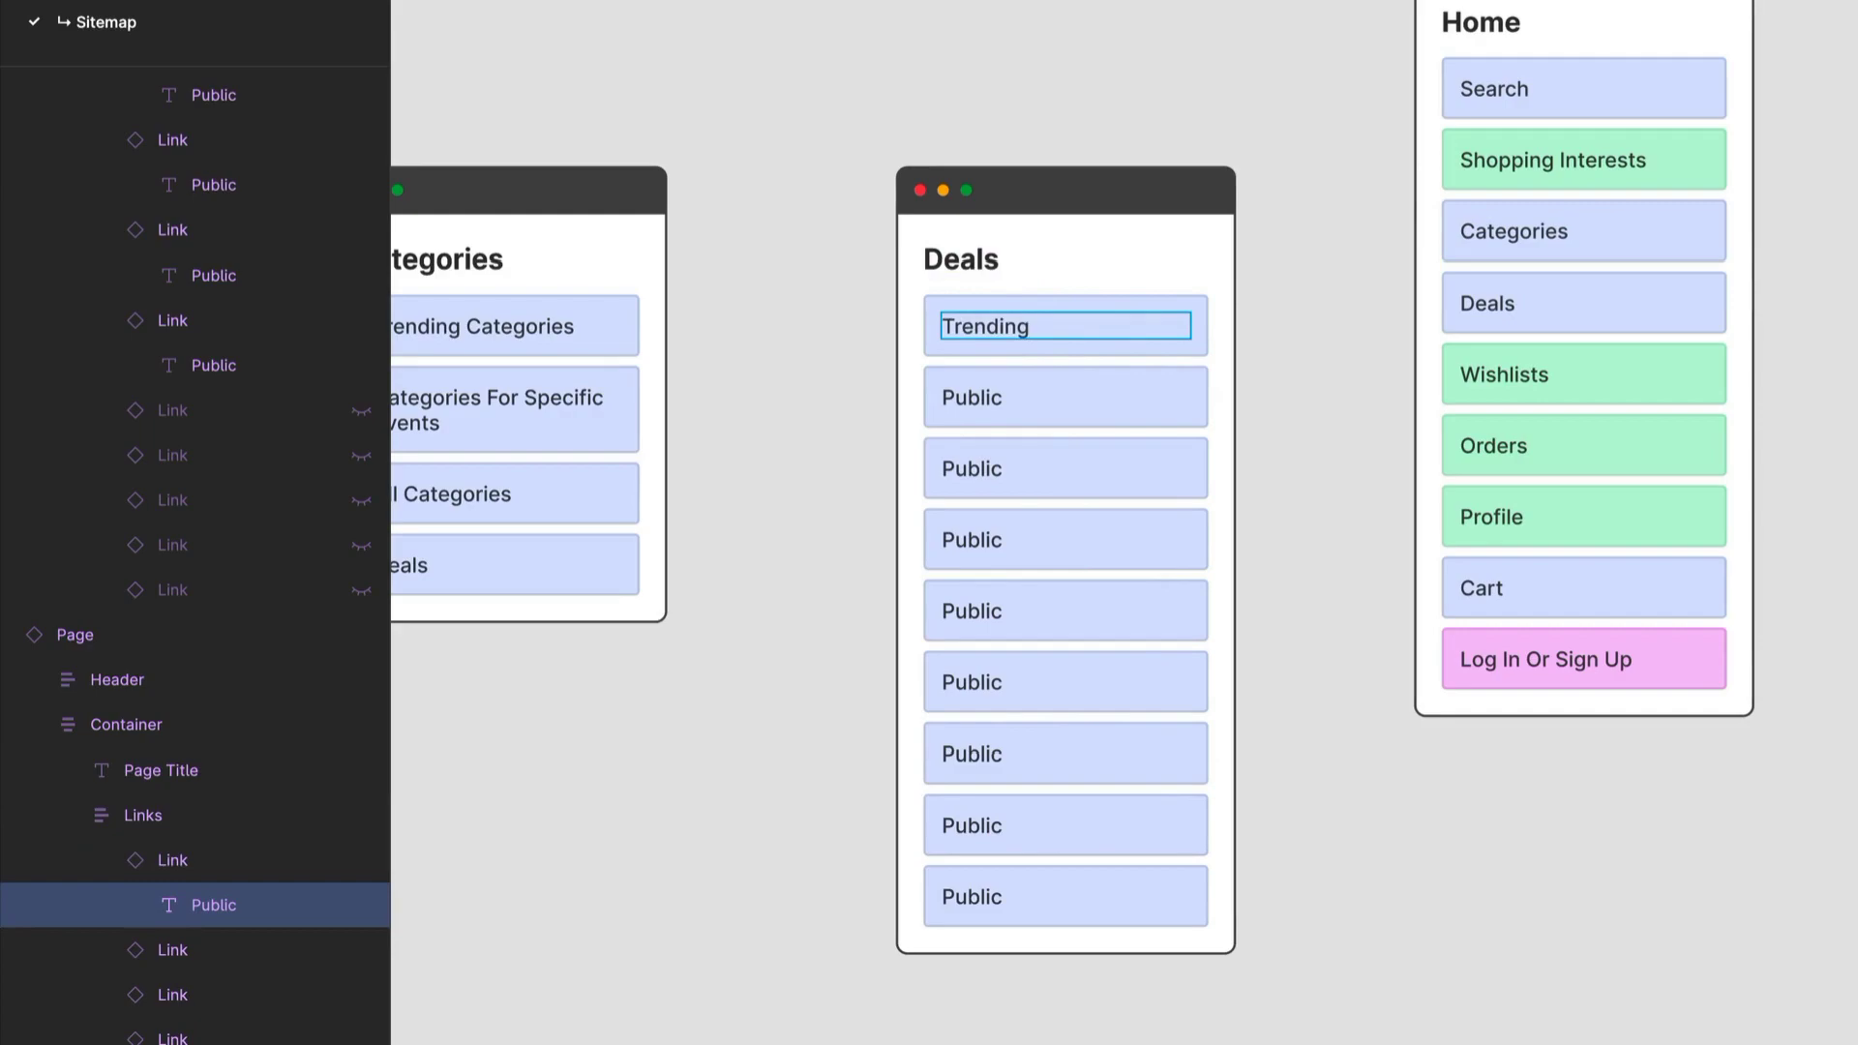
Step: Rename the second link on the Deals page as Giveaways
{"action": "double_click", "coordinate": [962, 393]}
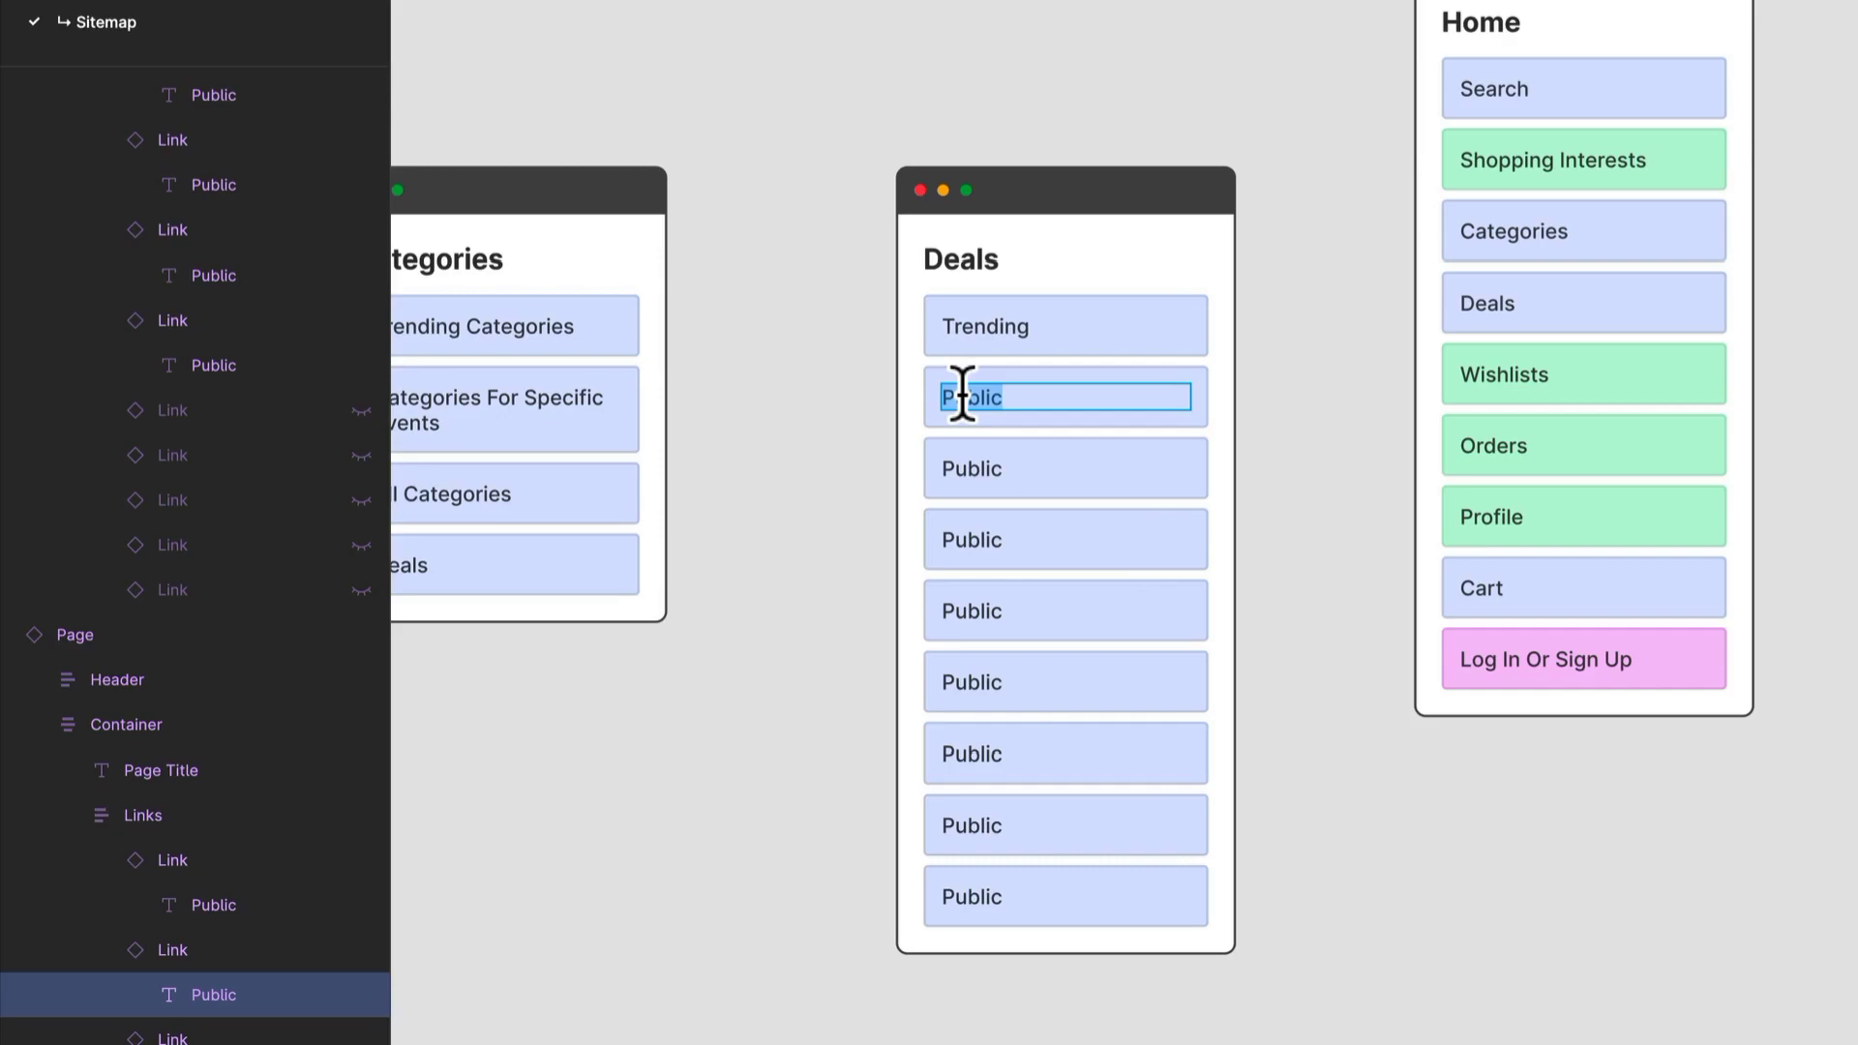
{"action": "type", "text": "K"}
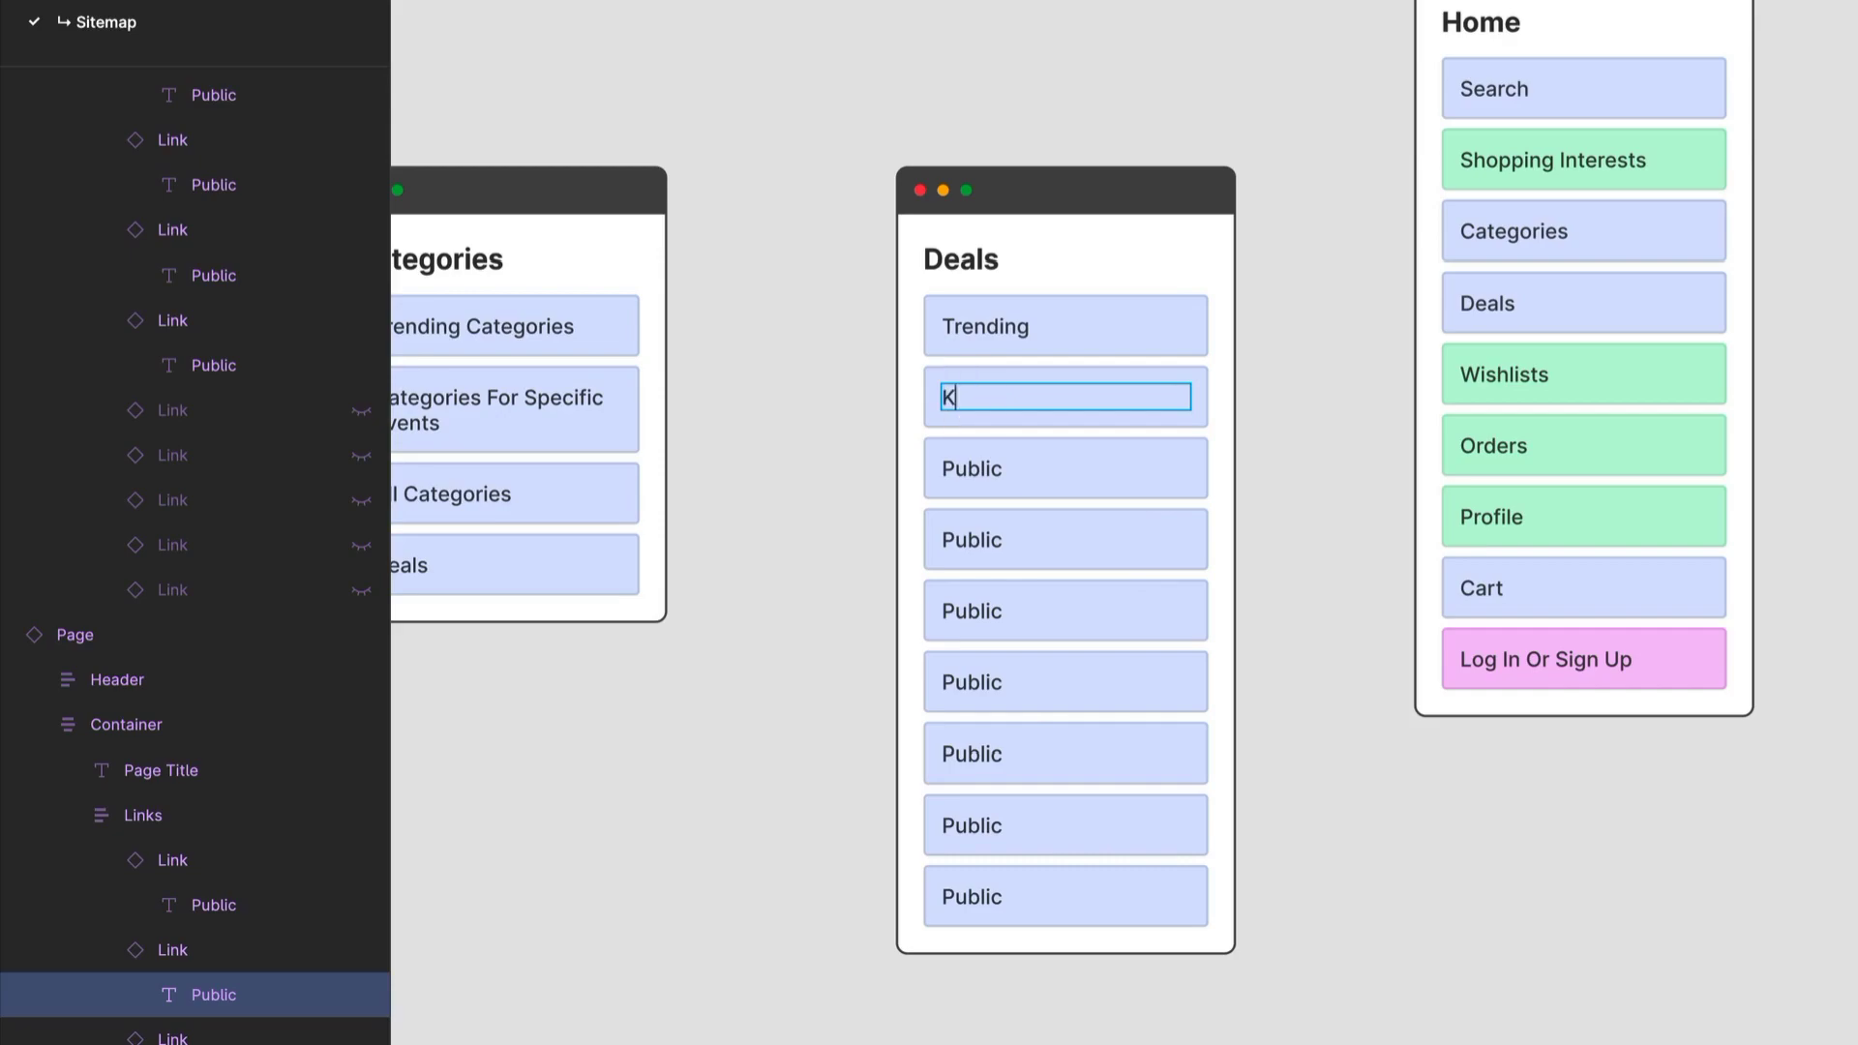
{"action": "type", "text": "Give"}
{"action": "type", "text": "wa"}
{"action": "key", "text": "BackSpace"}
{"action": "key", "text": "BackSpace"}
{"action": "type", "text": "aways"}
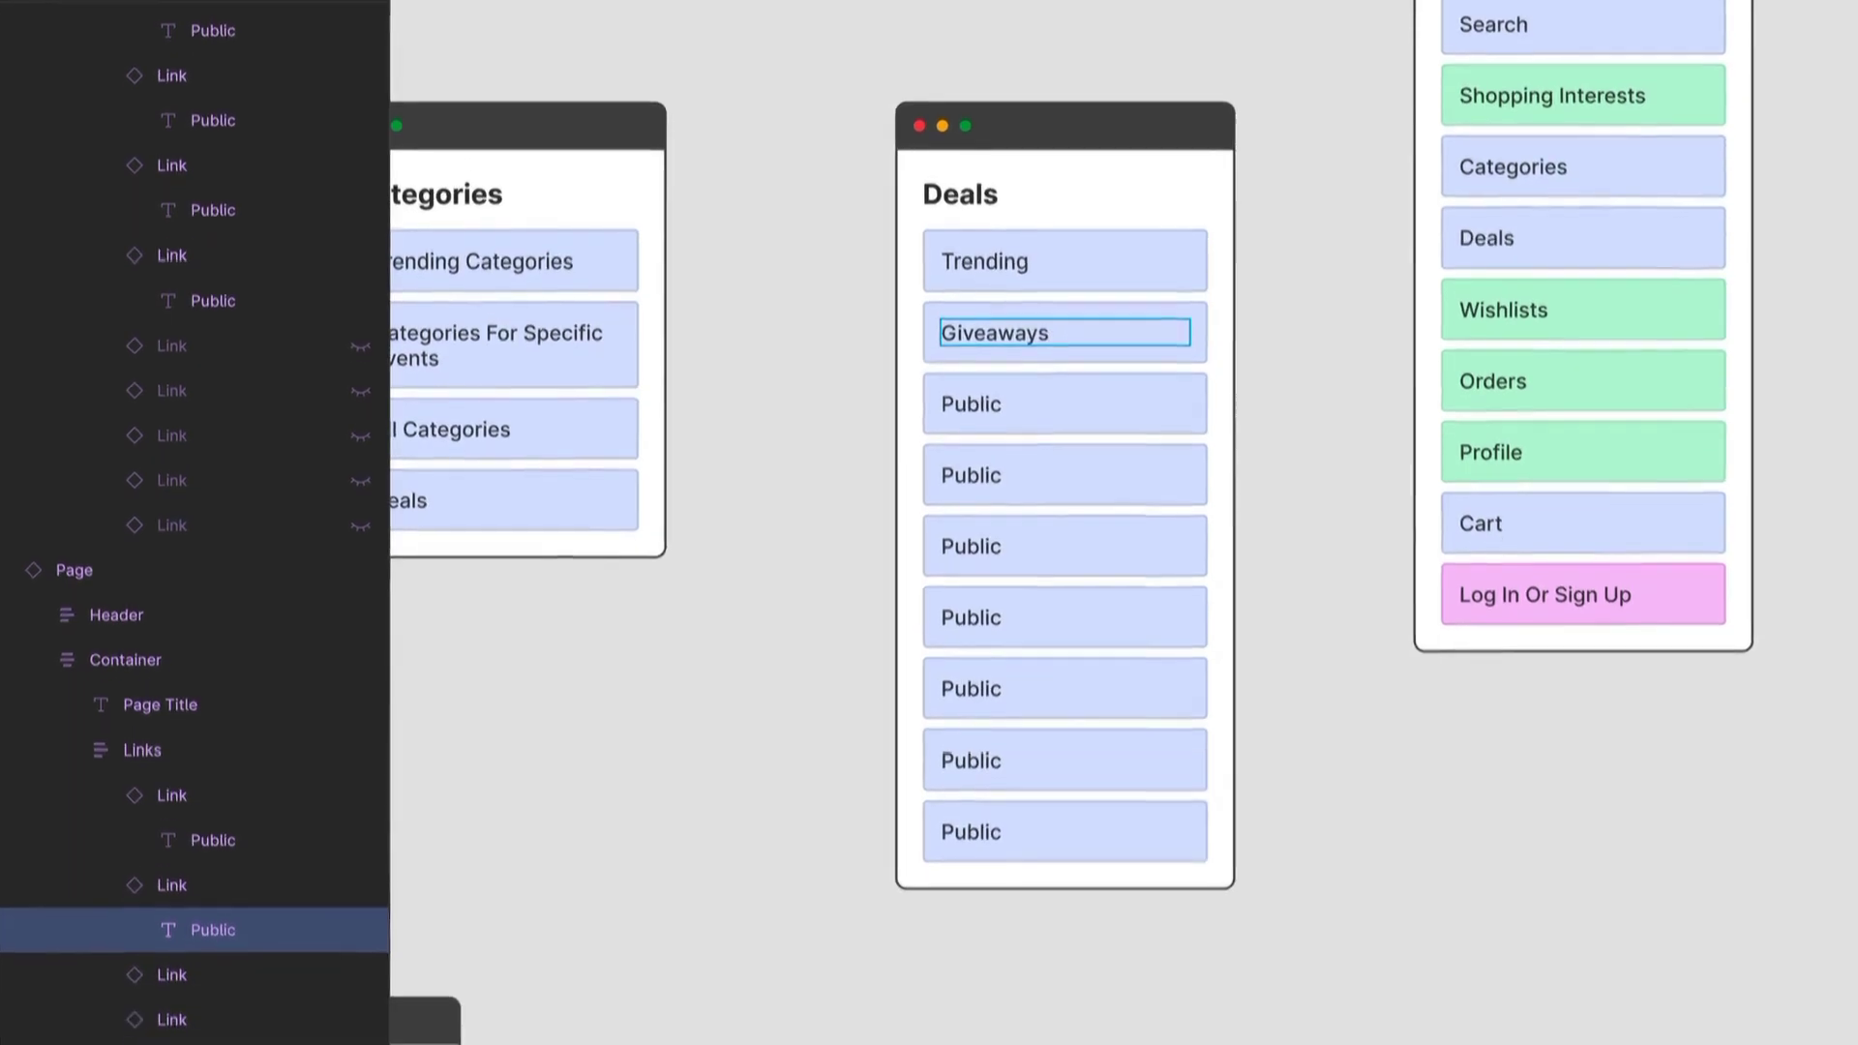
Step: Rename the third link on the Deals page as Deals Based Off Of Categories
{"action": "double_click", "coordinate": [997, 358]}
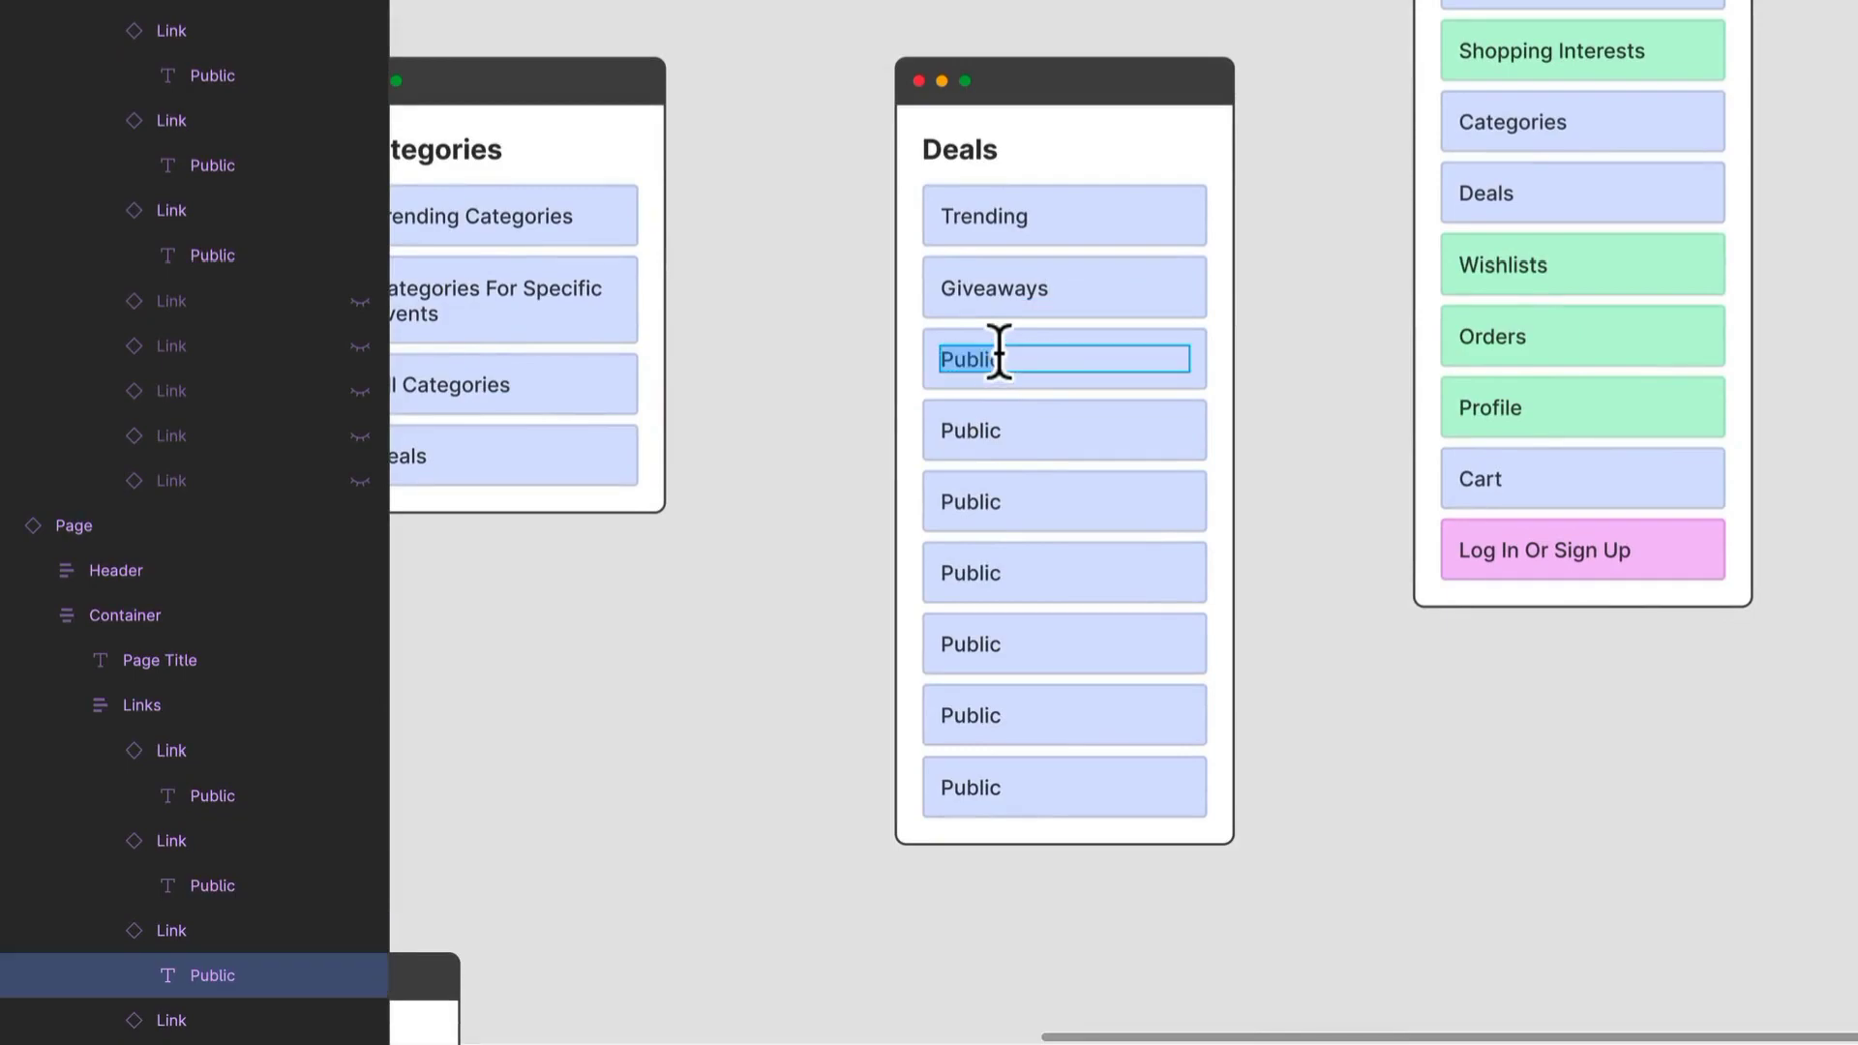
{"action": "type", "text": "Deals Bas"}
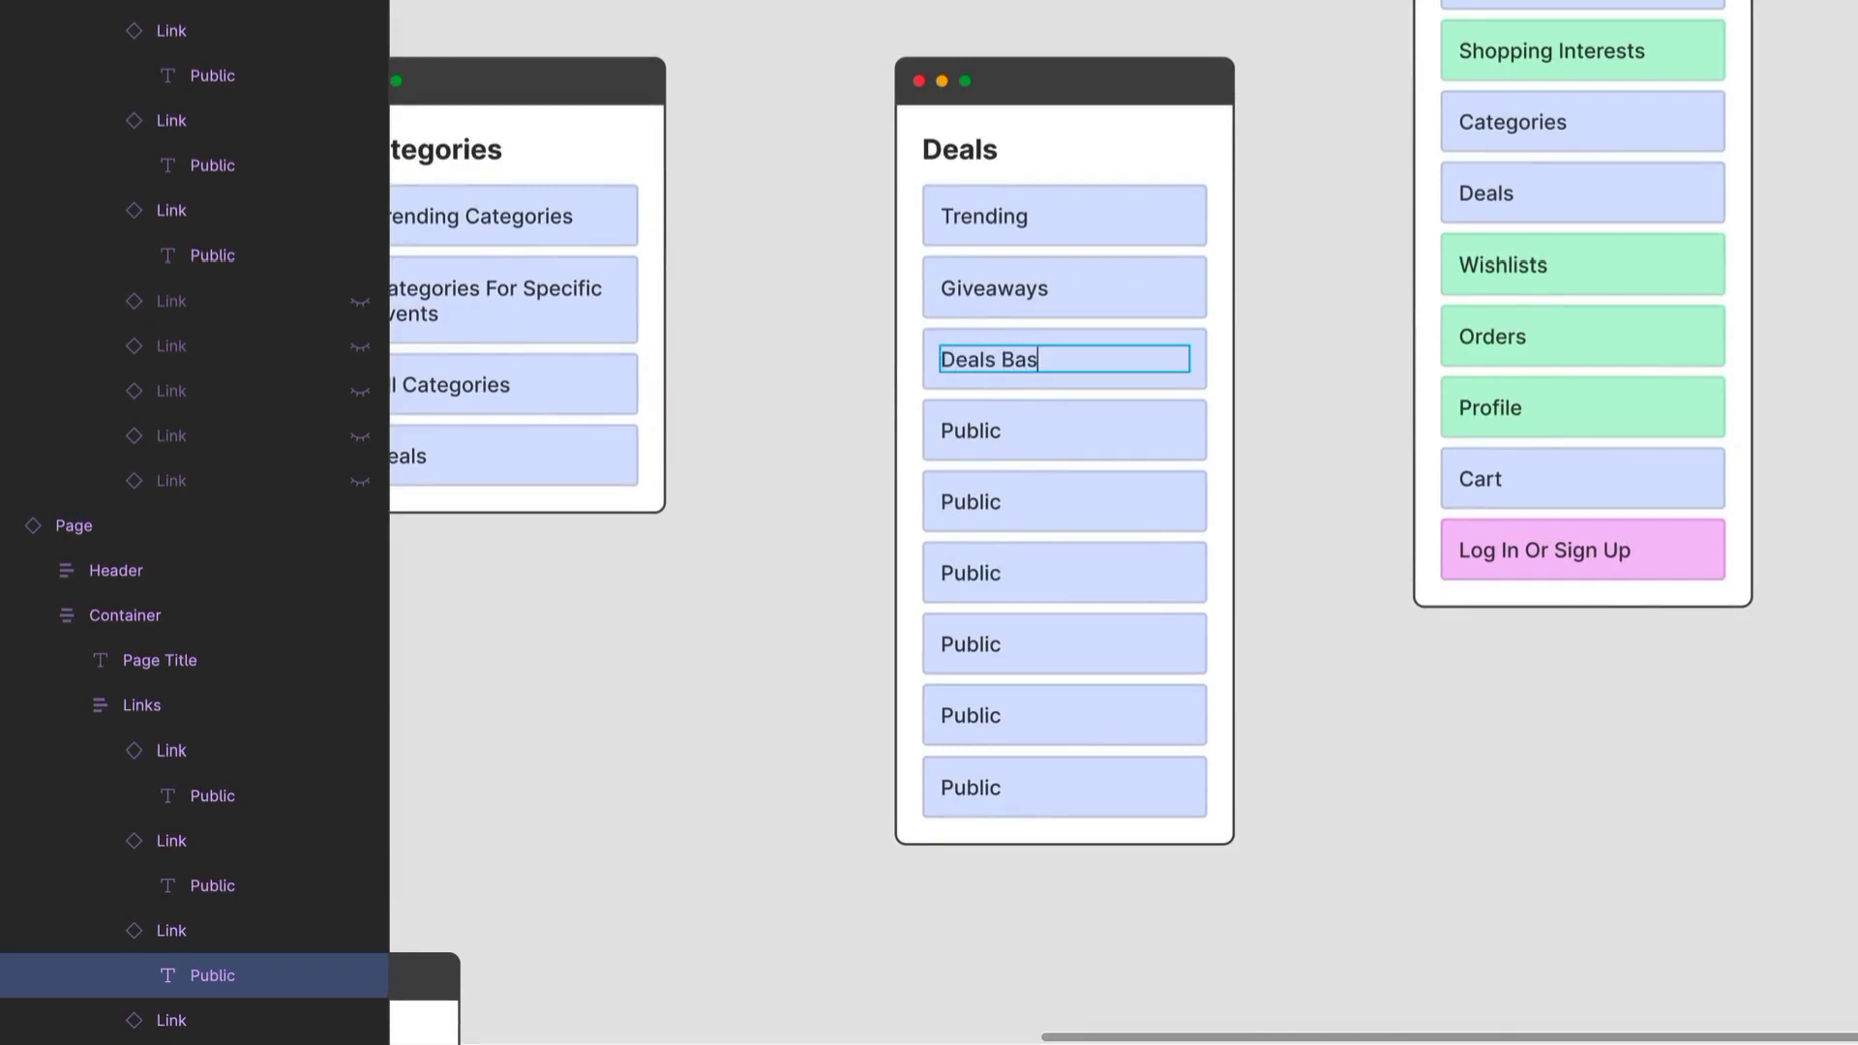
{"action": "type", "text": "ed Off Of Categories"}
{"action": "key", "text": "Escape"}
Step: Set the fourth link on the Deals page to the Member Only link type and rename it Deals Just For You
{"action": "double_click", "coordinate": [1000, 447]}
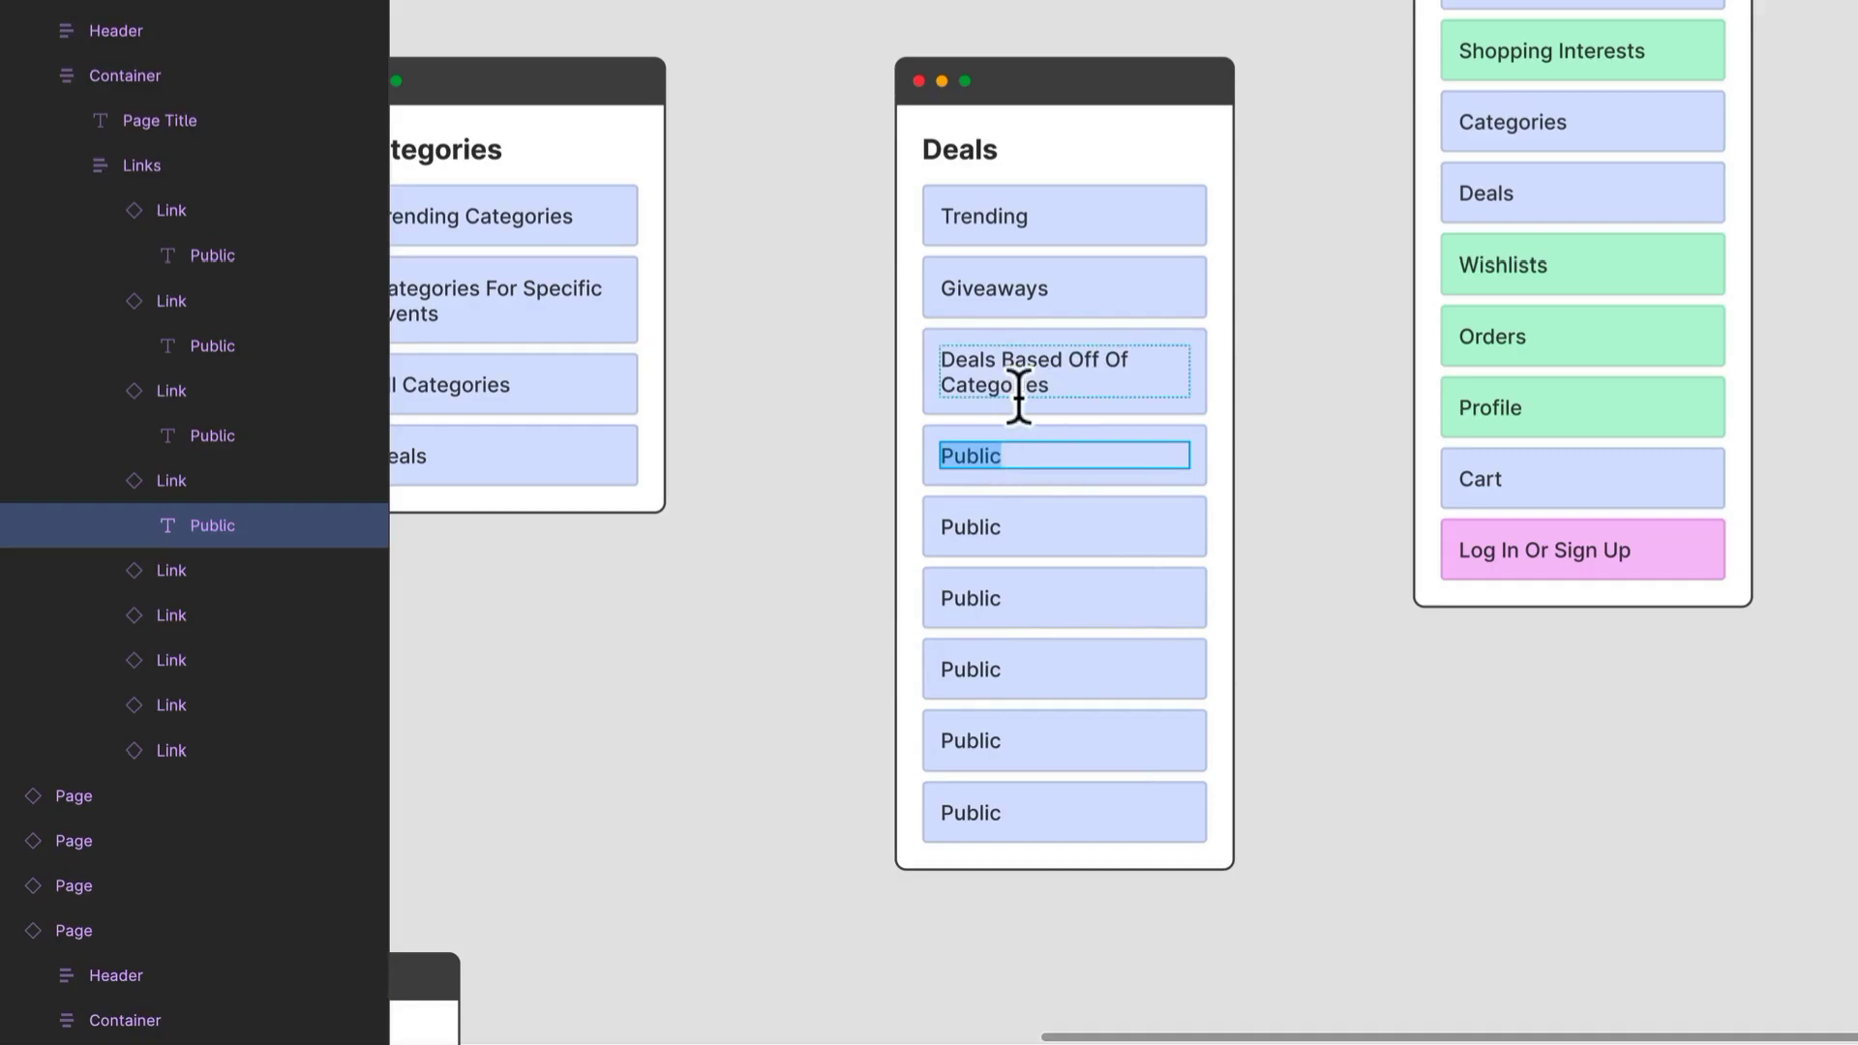
{"action": "key", "text": "Escape"}
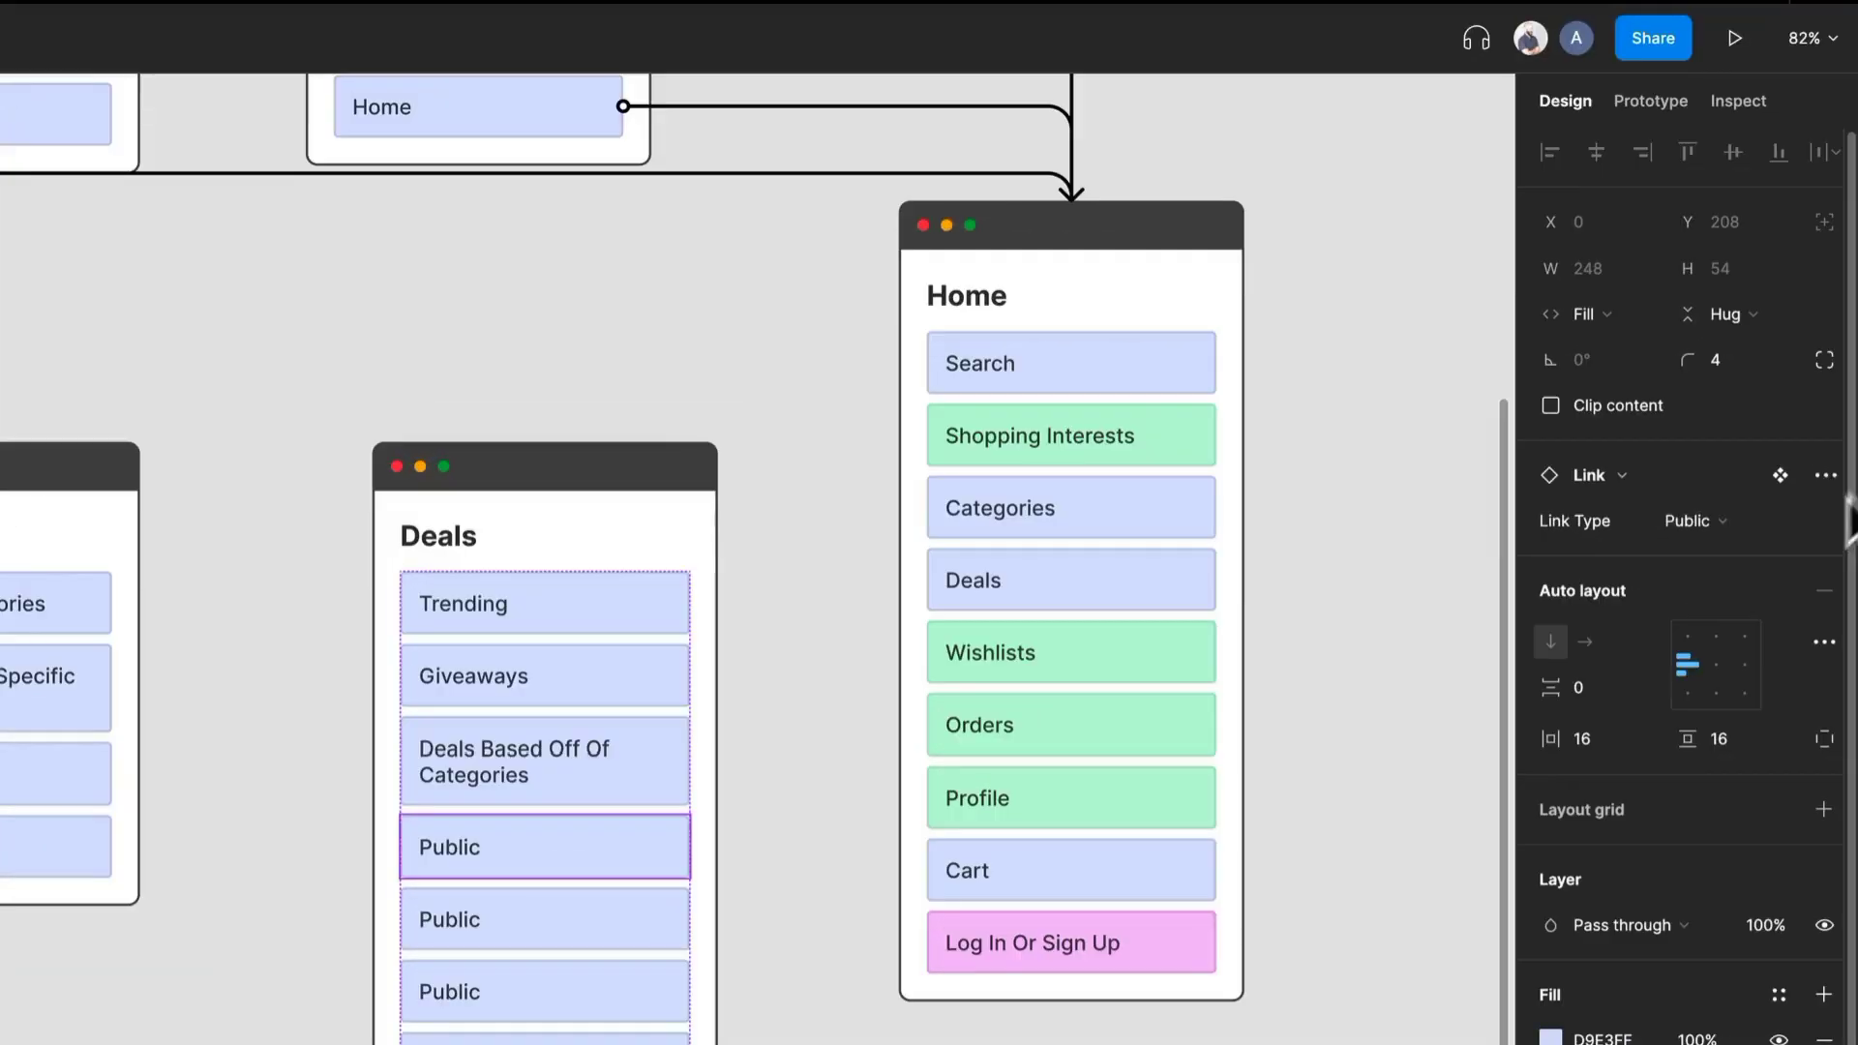
{"action": "left_click", "coordinate": [1700, 528]}
{"action": "left_click", "coordinate": [1730, 453]}
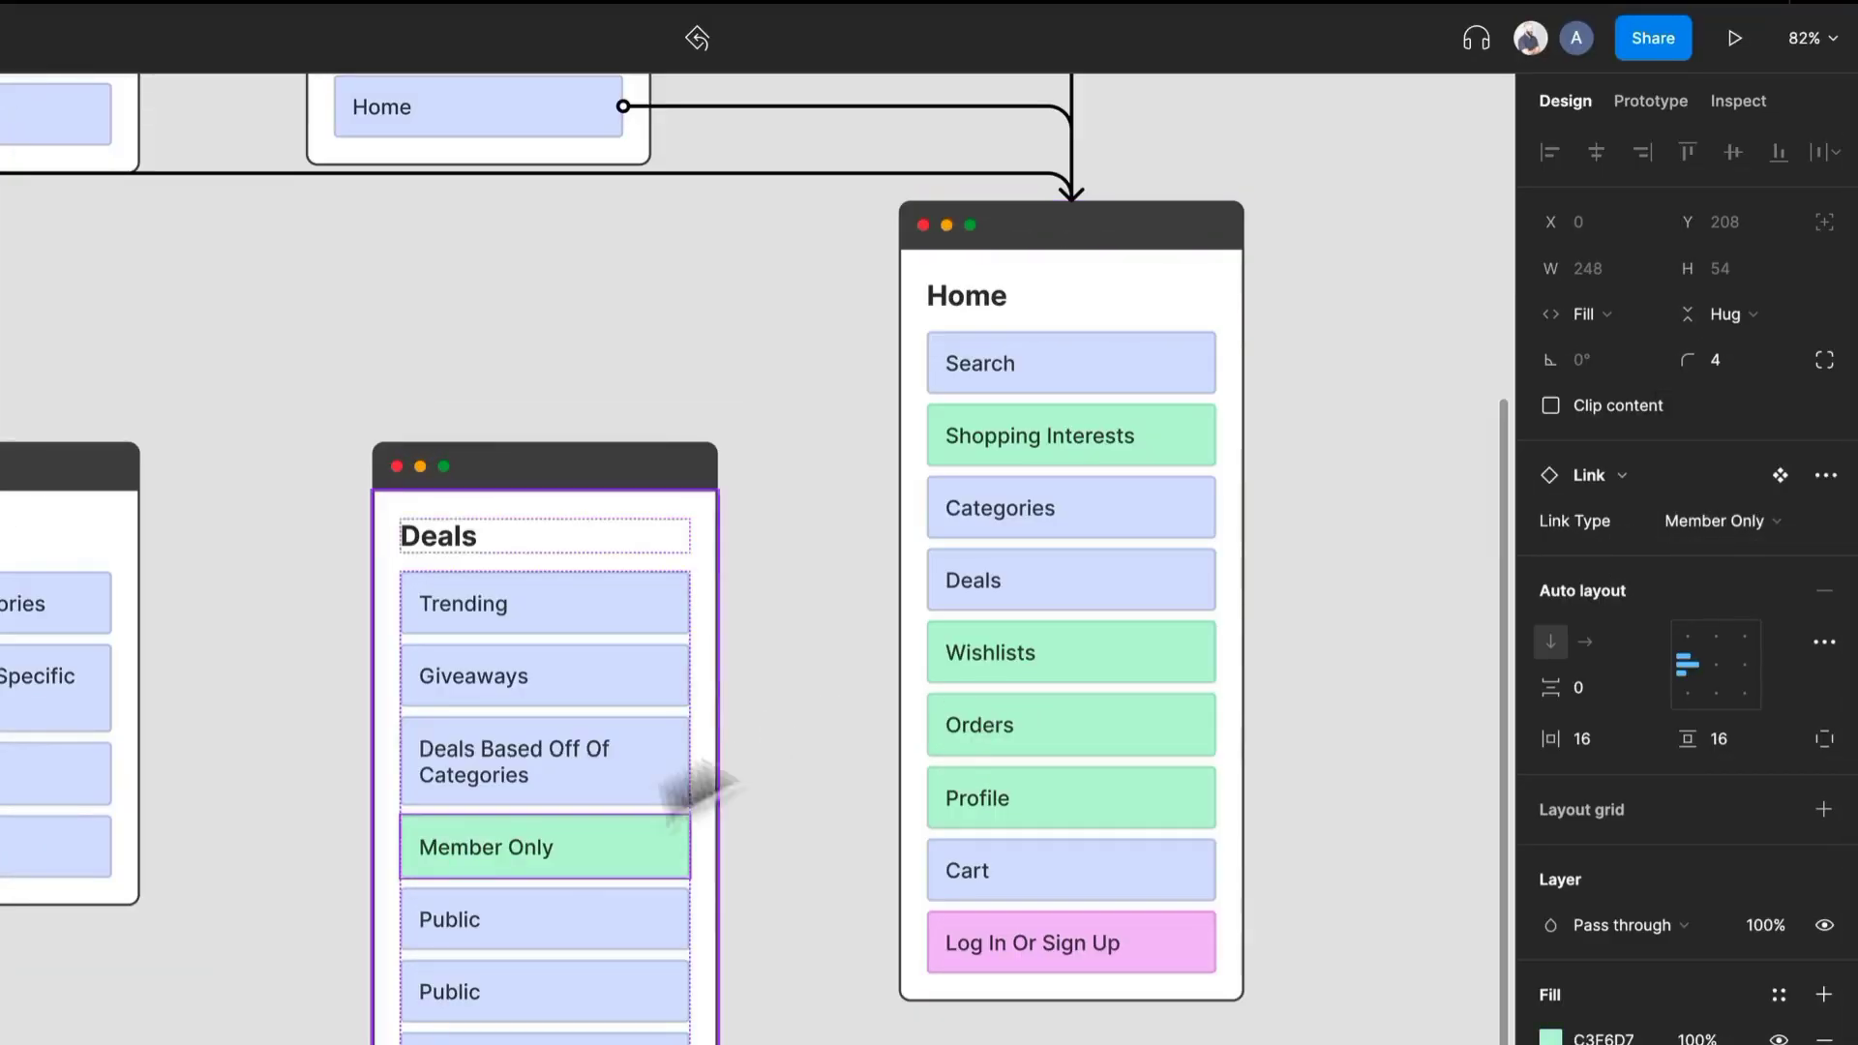
{"action": "double_click", "coordinate": [540, 852]}
{"action": "key", "text": "Return"}
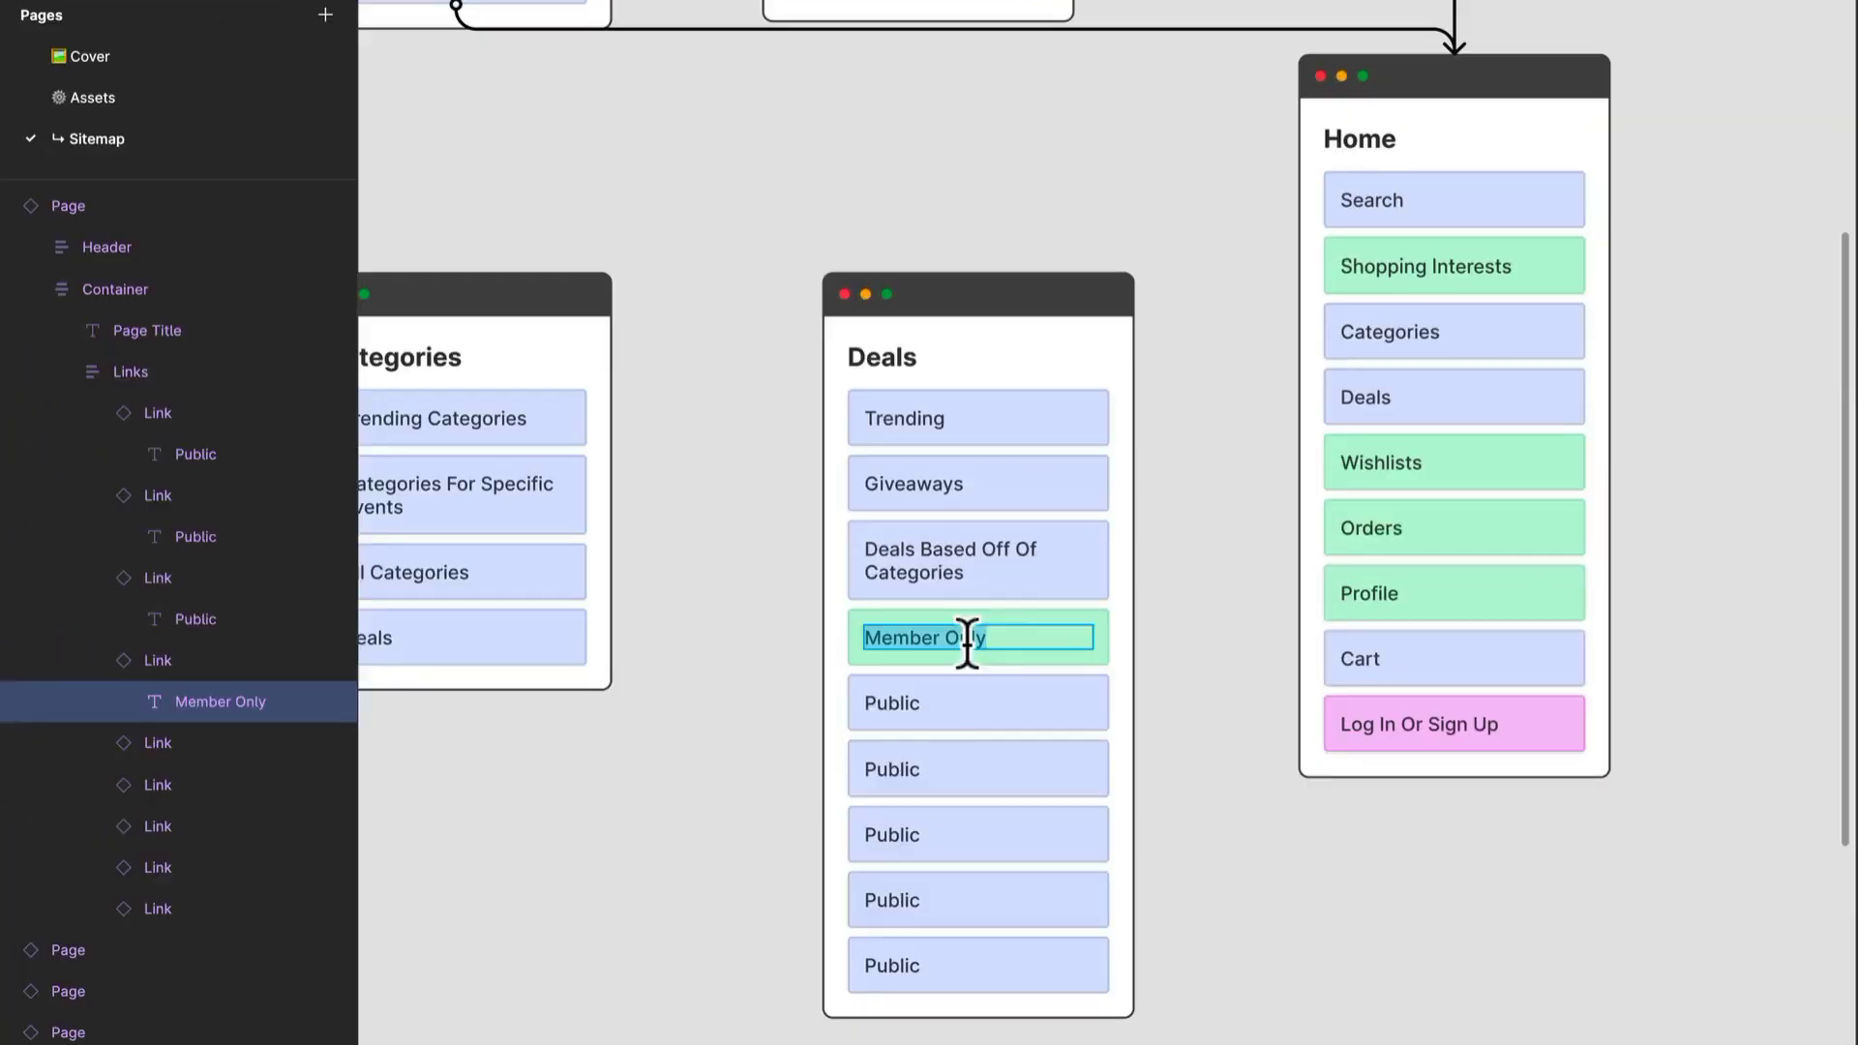
{"action": "type", "text": "Deals Just For You"}
Step: Hide the five unused Public links below Deals Just For You on the Deals page
{"action": "left_click_drag", "start_coordinate": [1115, 673], "coordinate": [1007, 905]}
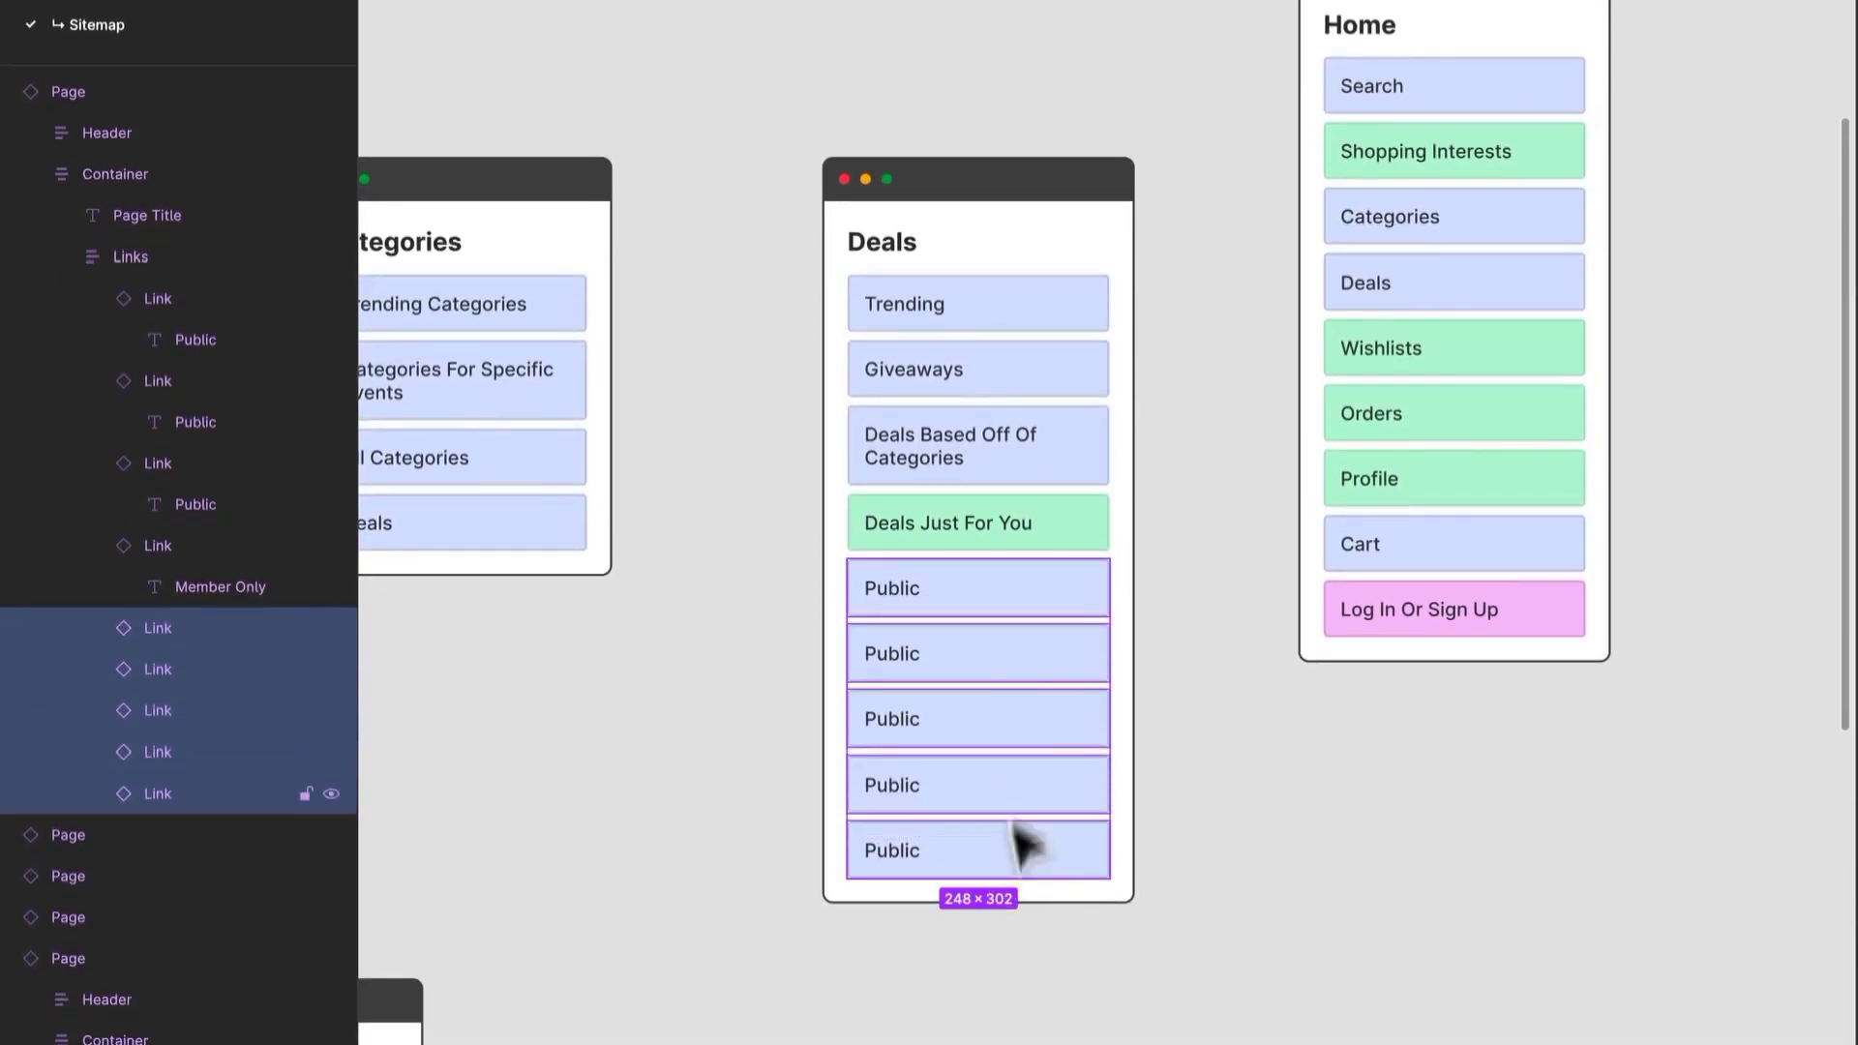
{"action": "key", "text": "super+shift+h"}
{"action": "scroll", "coordinate": [1000, 697], "scroll_direction": "down", "scroll_amount": 5}
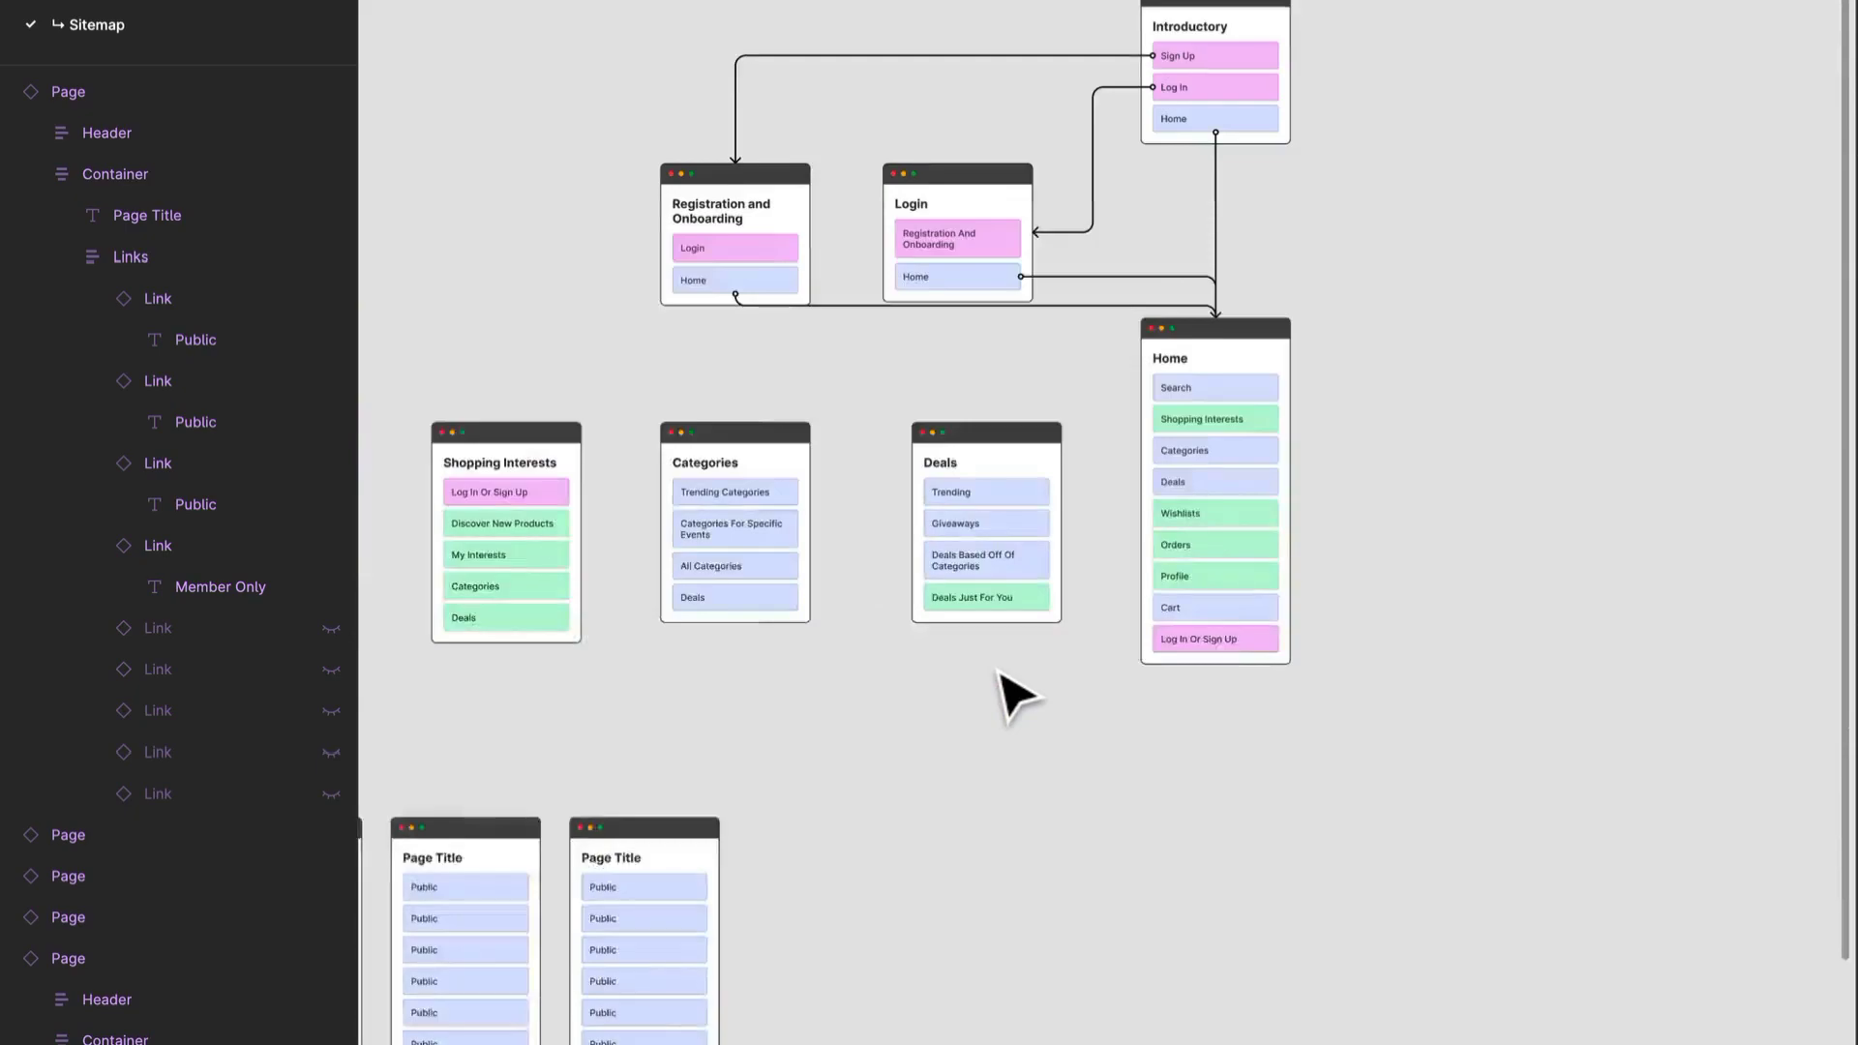
{"action": "scroll", "coordinate": [1004, 705], "scroll_direction": "up", "scroll_amount": 2}
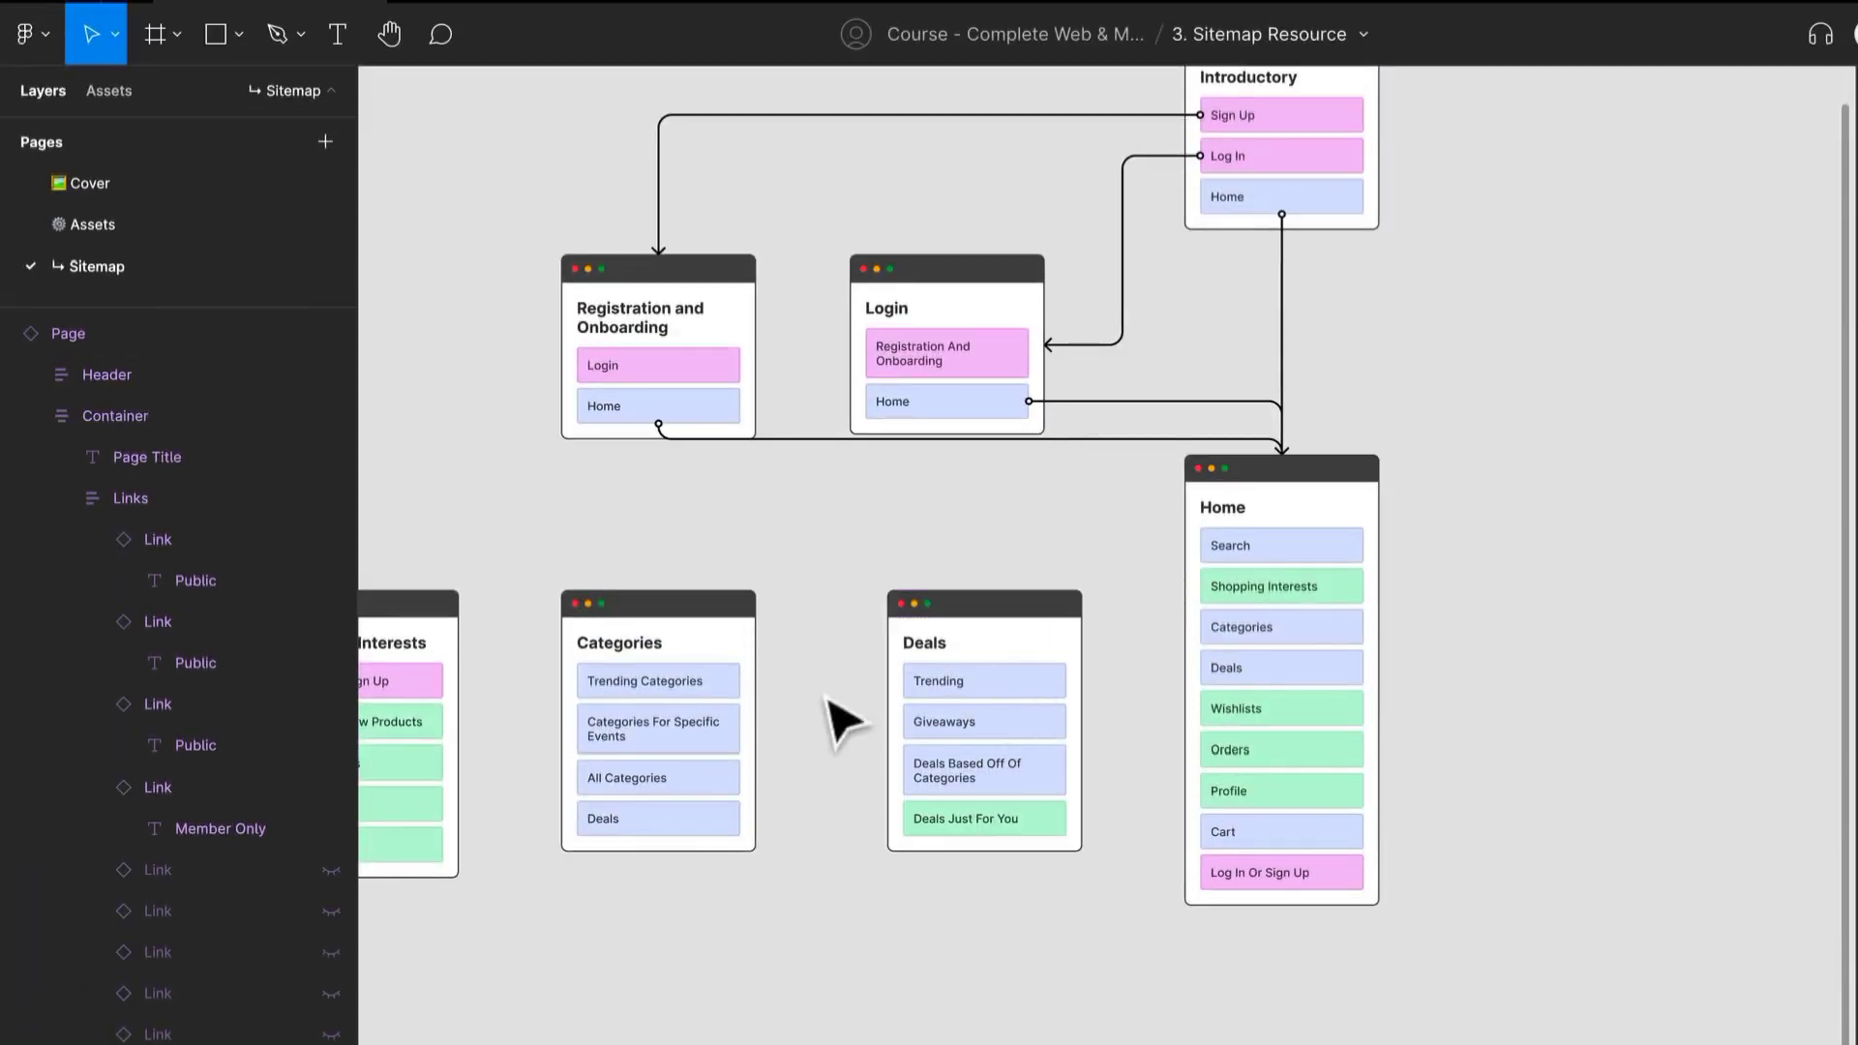
Step: Move the Categories page slightly closer to Deals to adjust the spacing between the second-level pages
{"action": "scroll", "coordinate": [979, 630], "scroll_direction": "left", "scroll_amount": 4}
{"action": "scroll", "coordinate": [979, 630], "scroll_direction": "down", "scroll_amount": 2}
{"action": "scroll", "coordinate": [1025, 643], "scroll_direction": "up", "scroll_amount": 1}
{"action": "scroll", "coordinate": [1026, 642], "scroll_direction": "right", "scroll_amount": 1}
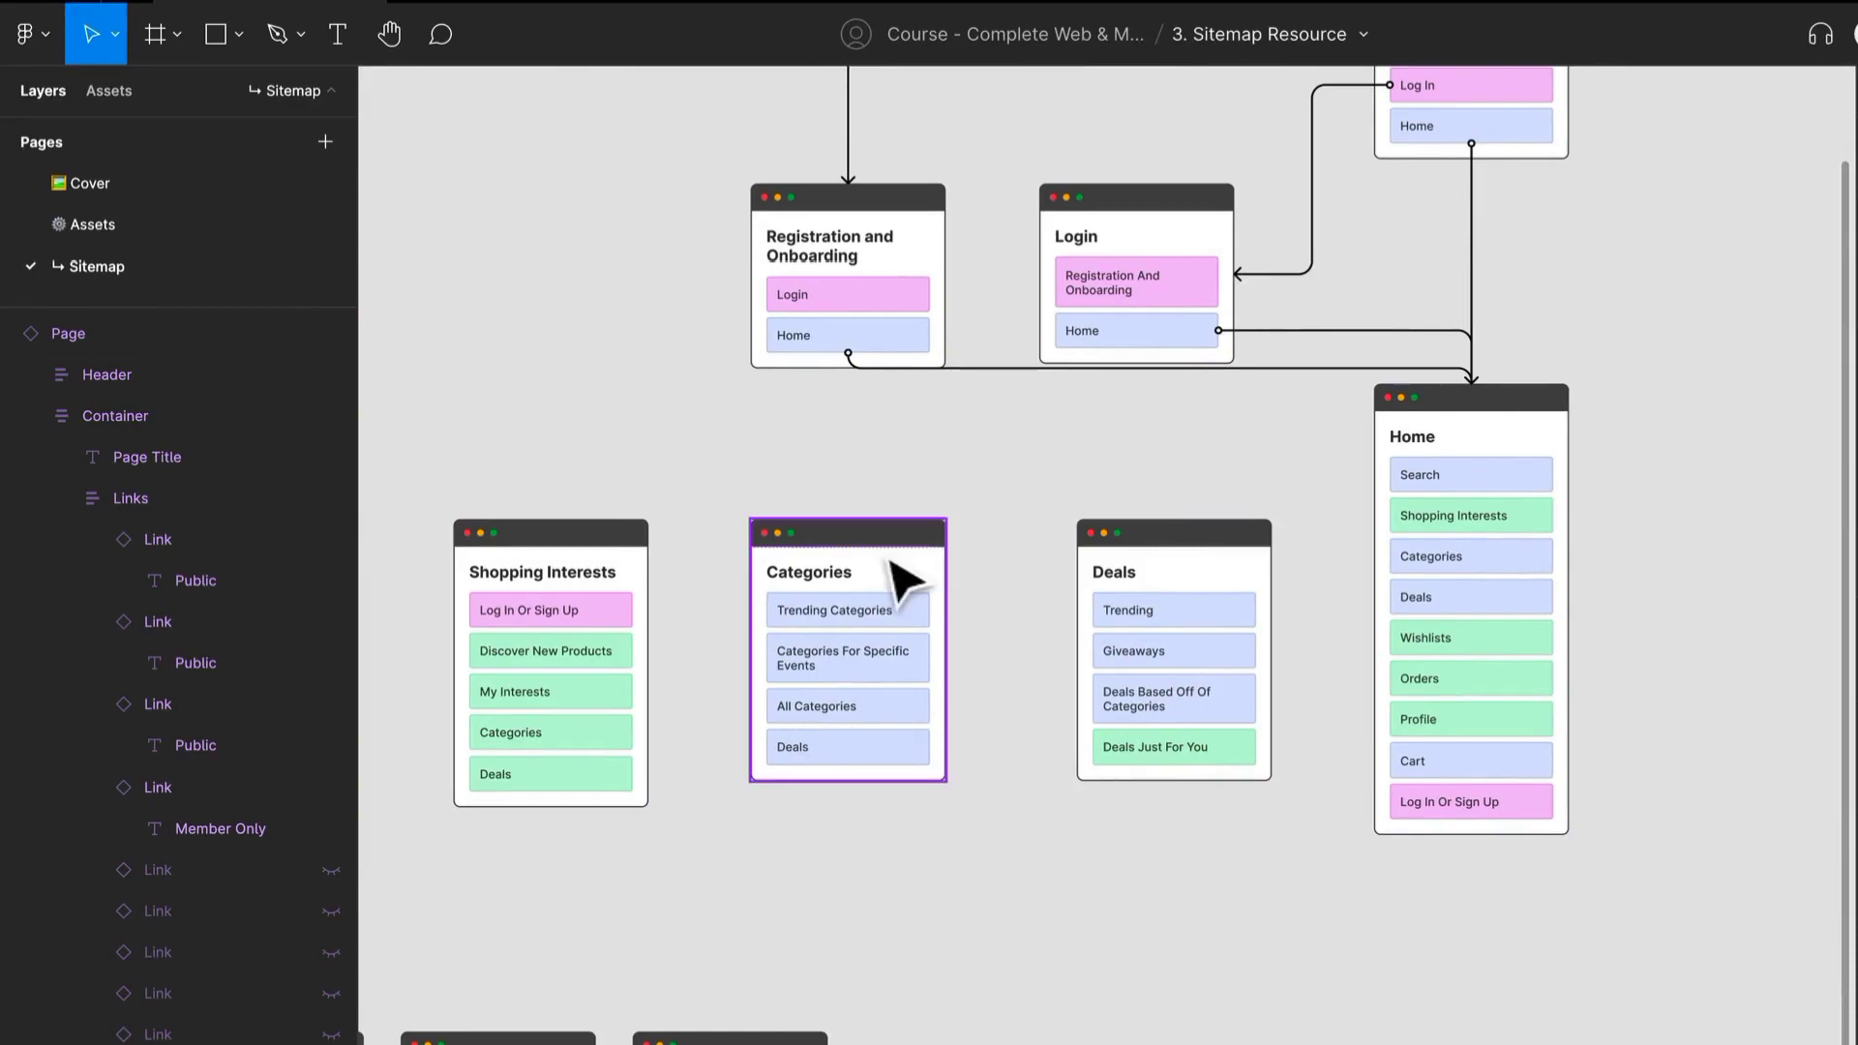
{"action": "left_click_drag", "start_coordinate": [910, 556], "coordinate": [946, 569]}
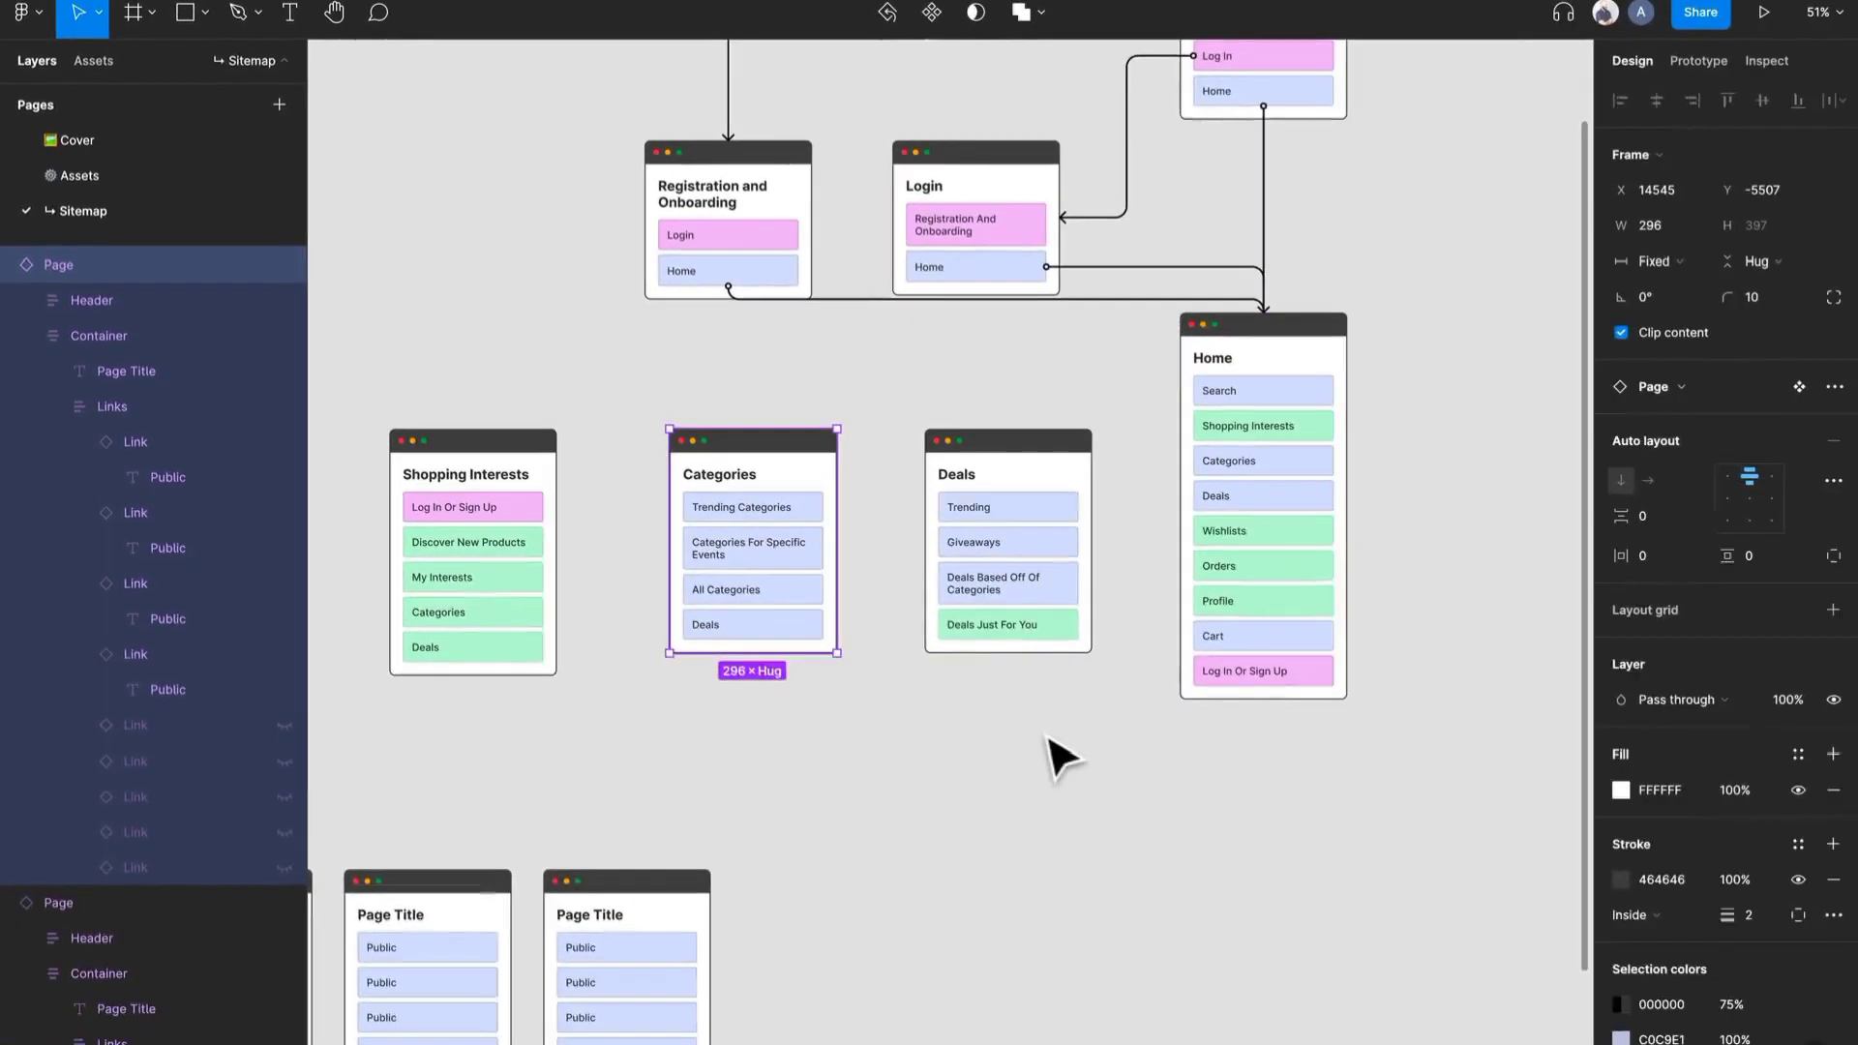
{"action": "left_click", "coordinate": [1050, 739]}
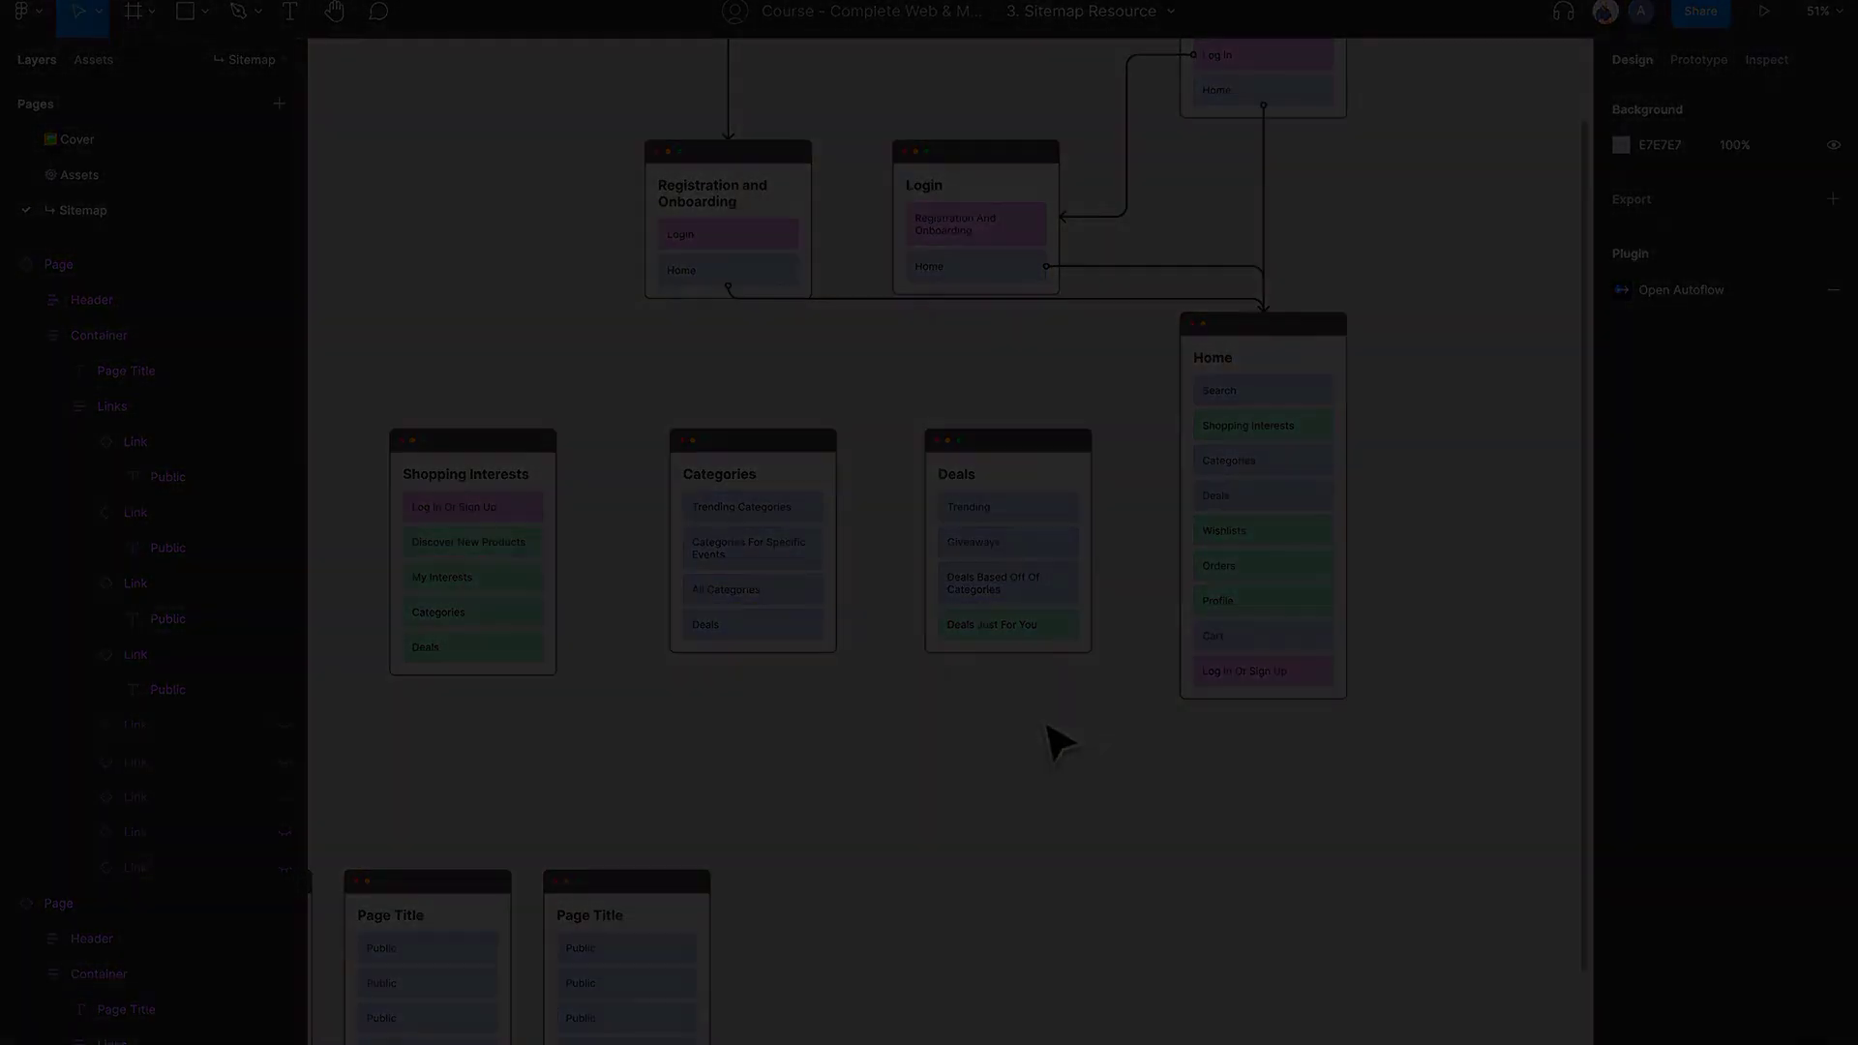